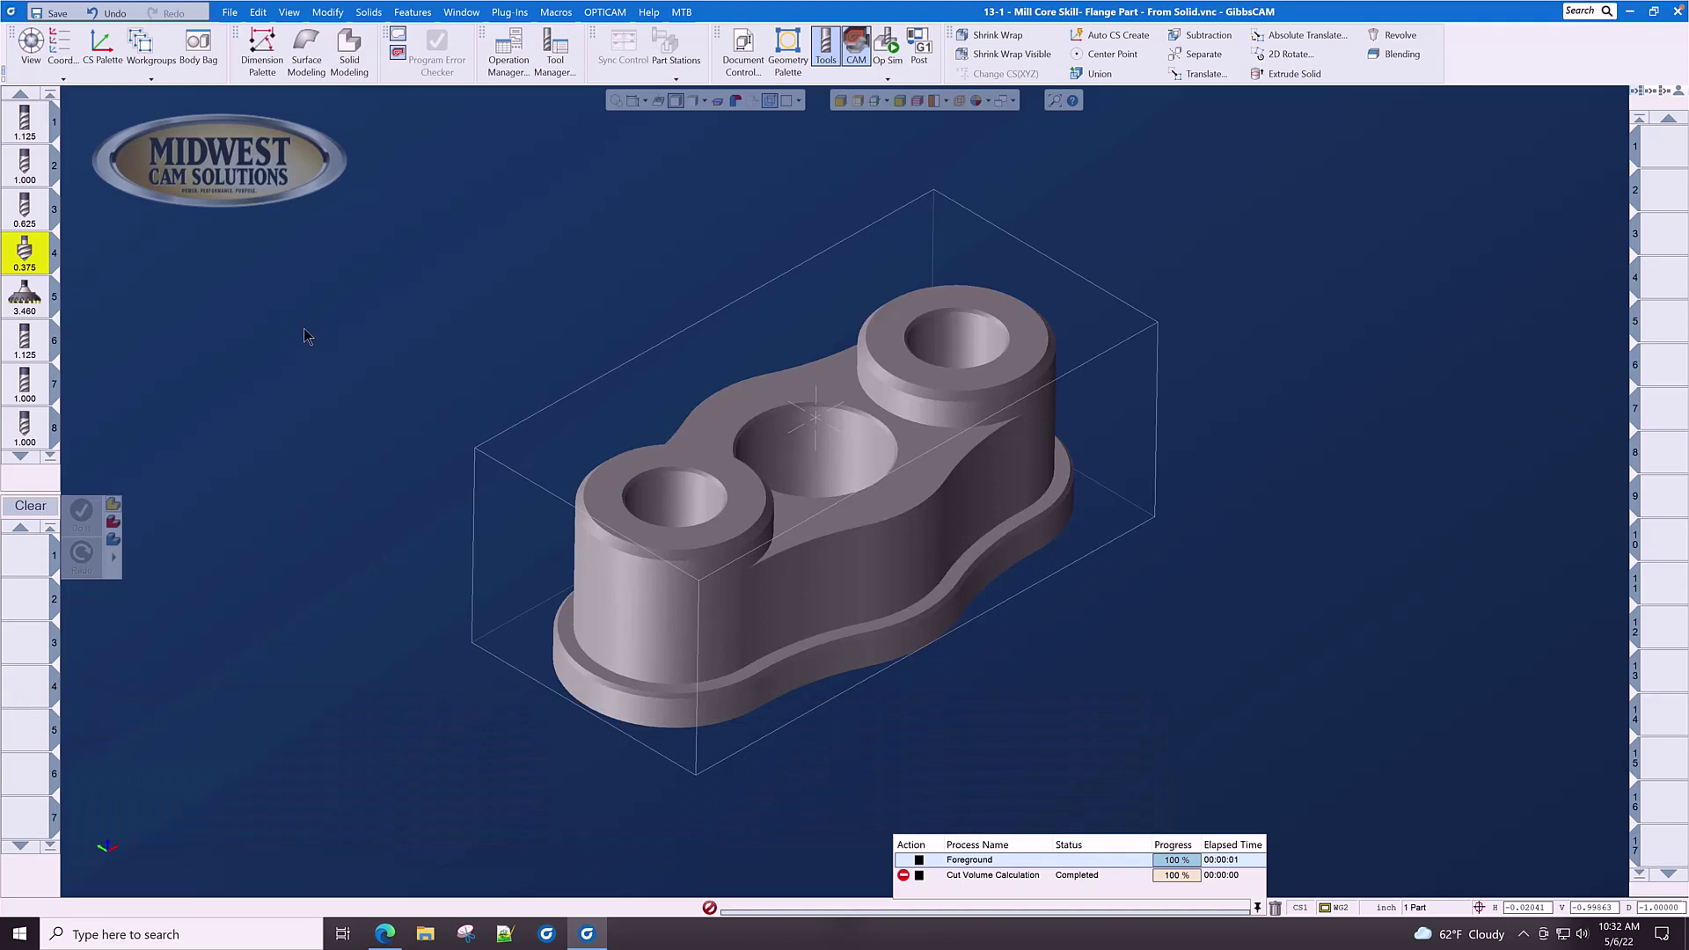
Assign tool 5, the 3.460 face mill, to process slot 1
drag(25, 299, 16, 556)
Make process 1 a Roughing process with depths 0.35, 0.35, 0.25 and 0
click(16, 556)
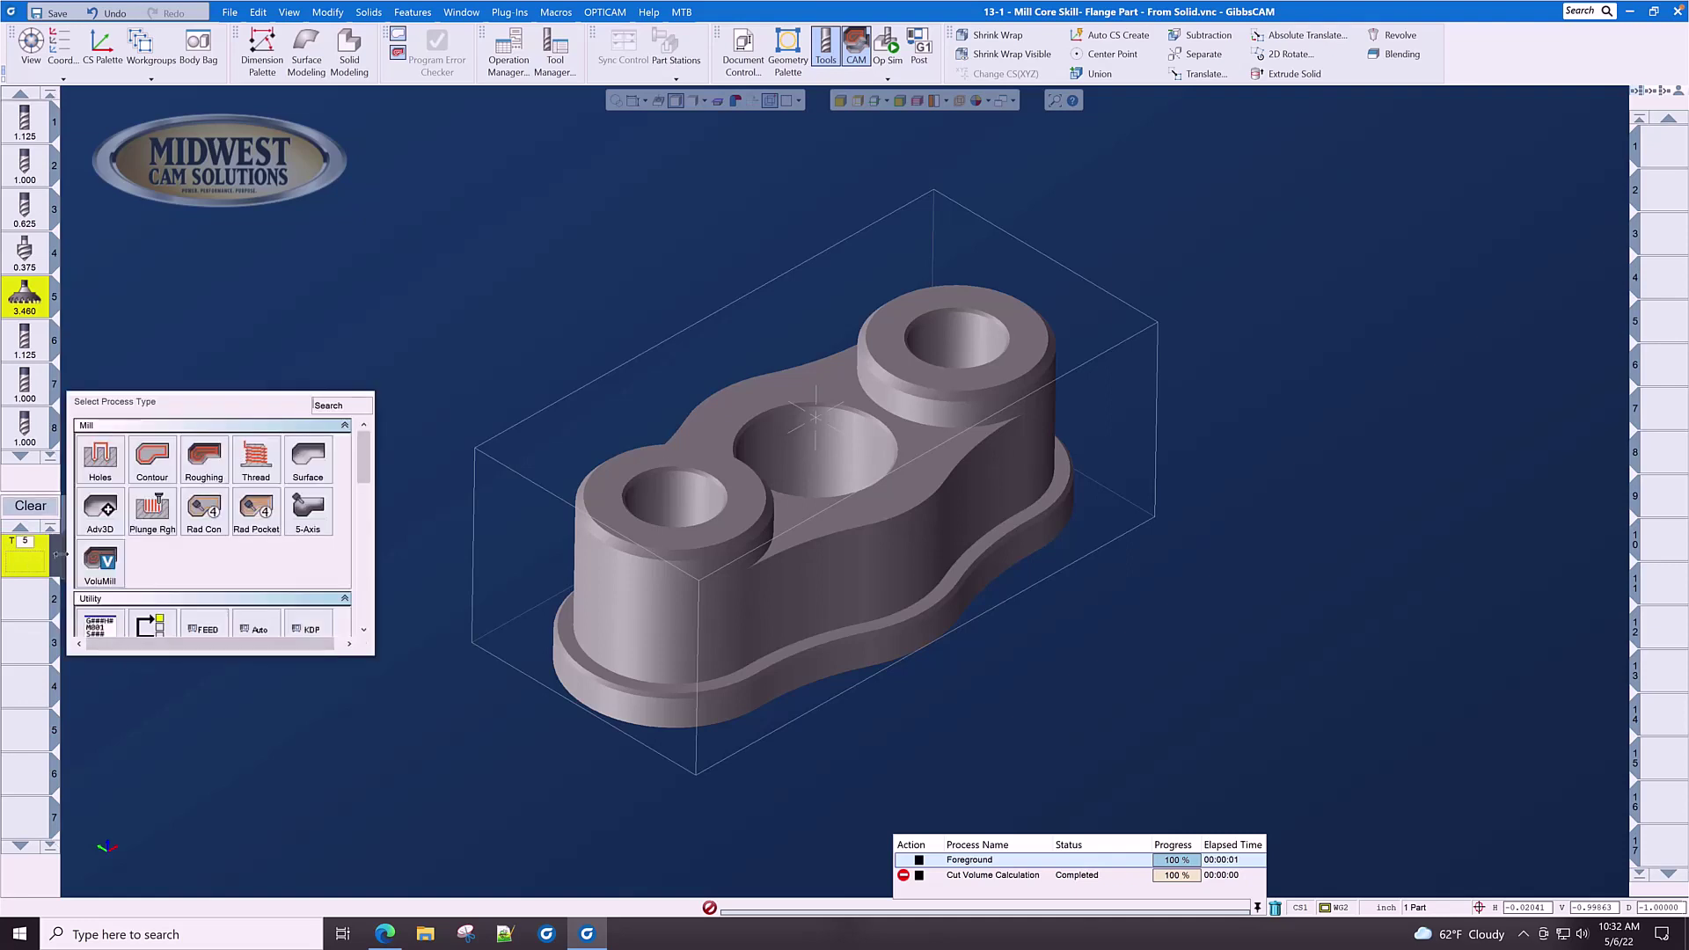
click(203, 465)
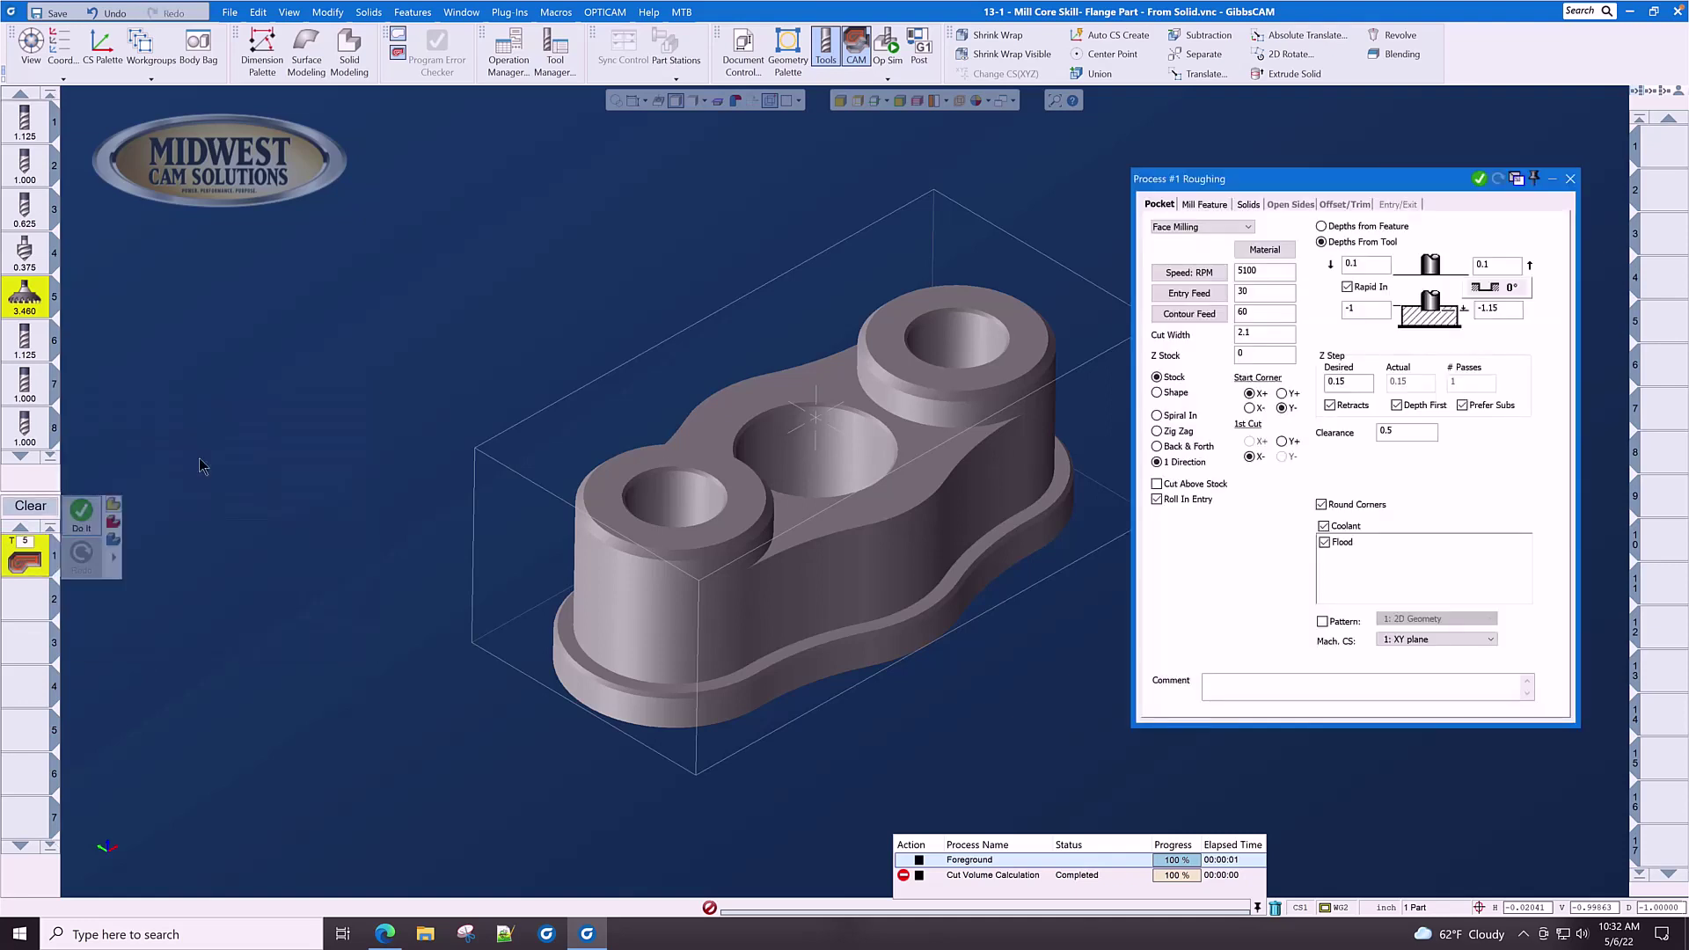
double_click(1366, 310)
text(.25)
double_click(1500, 310)
text(0)
double_click(1383, 269)
text(.35)
double_click(1508, 265)
text(.3)
key(Escape)
Set roughing speed to 965 RPM, entry feed 32 and contour feed 64
double_click(1278, 274)
text(965)
key(Tab)
text(32)
key(Tab)
text(6)
Set the cut width to 3*.7 (2.1) and glance at the document settings
click(1276, 332)
double_click(1276, 332)
text(3*.7)
key(Return)
click(752, 56)
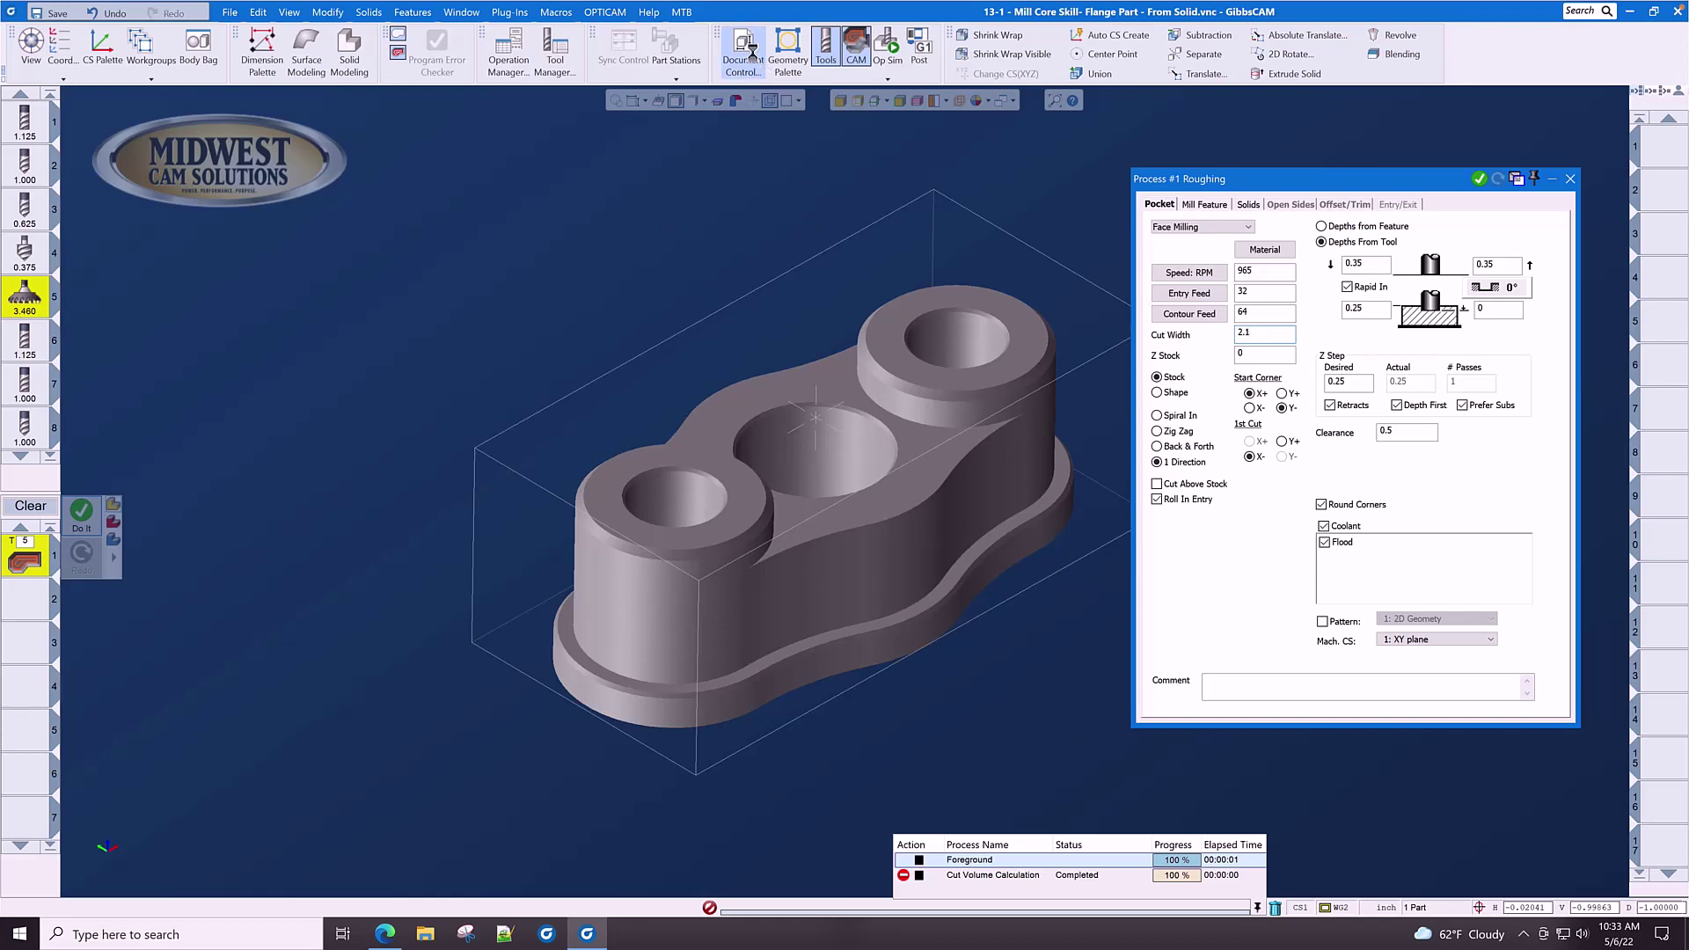
click(752, 54)
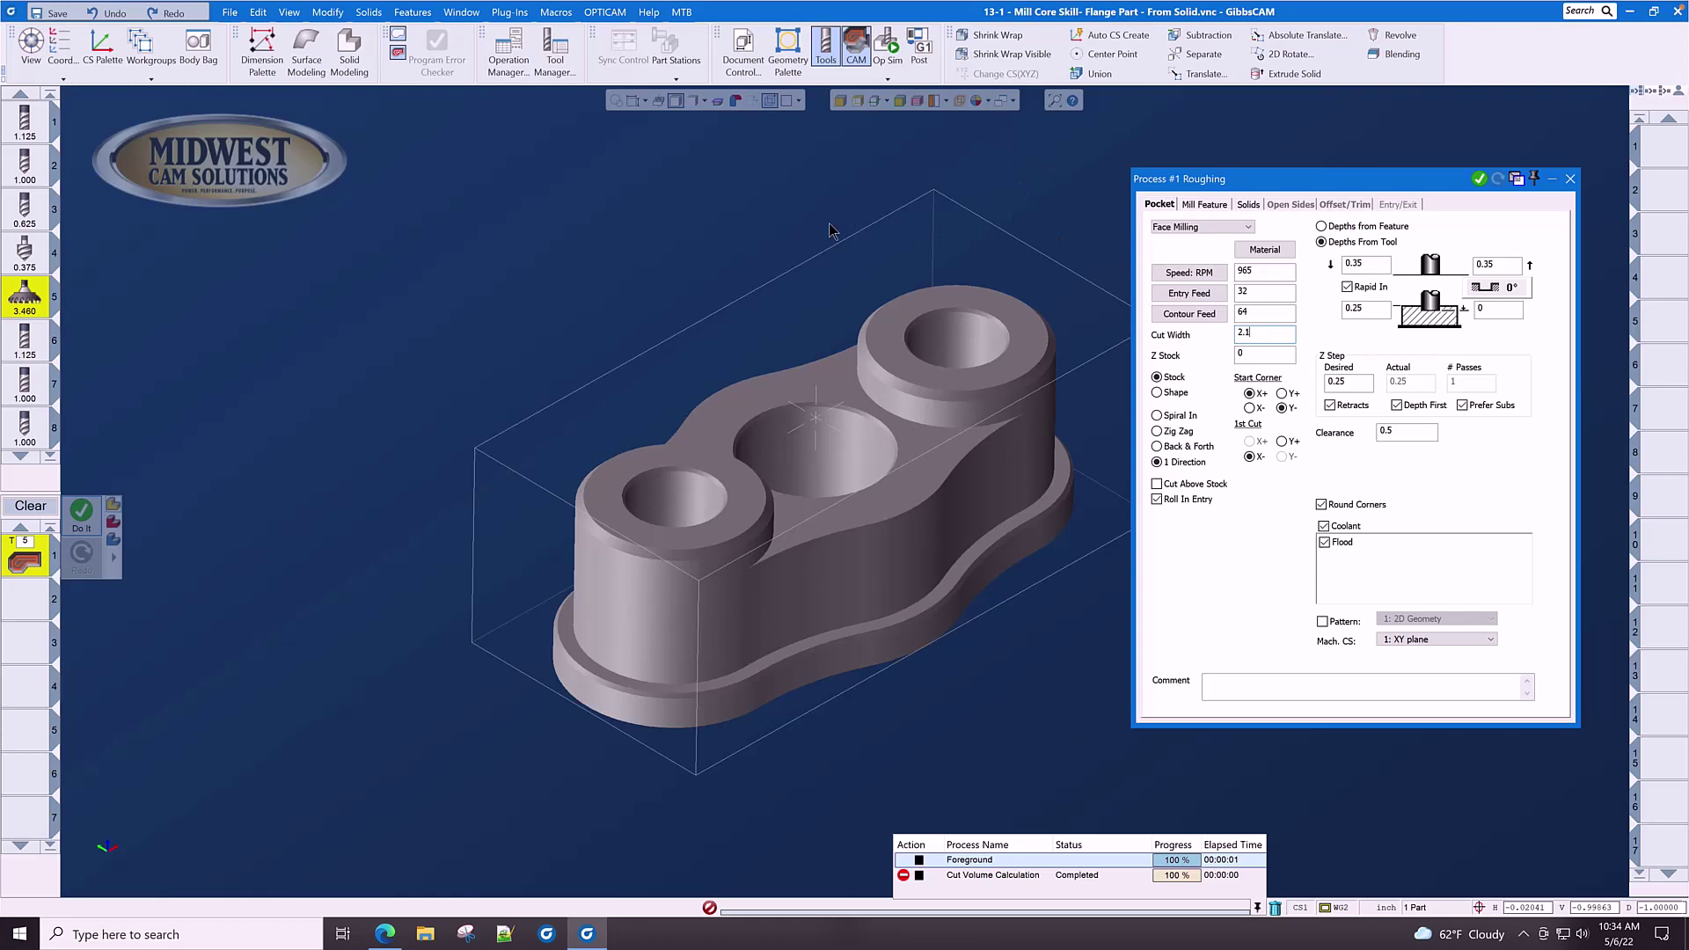
Change the roughing Z step to 0.1, giving three passes of 0.0833
double_click(1358, 384)
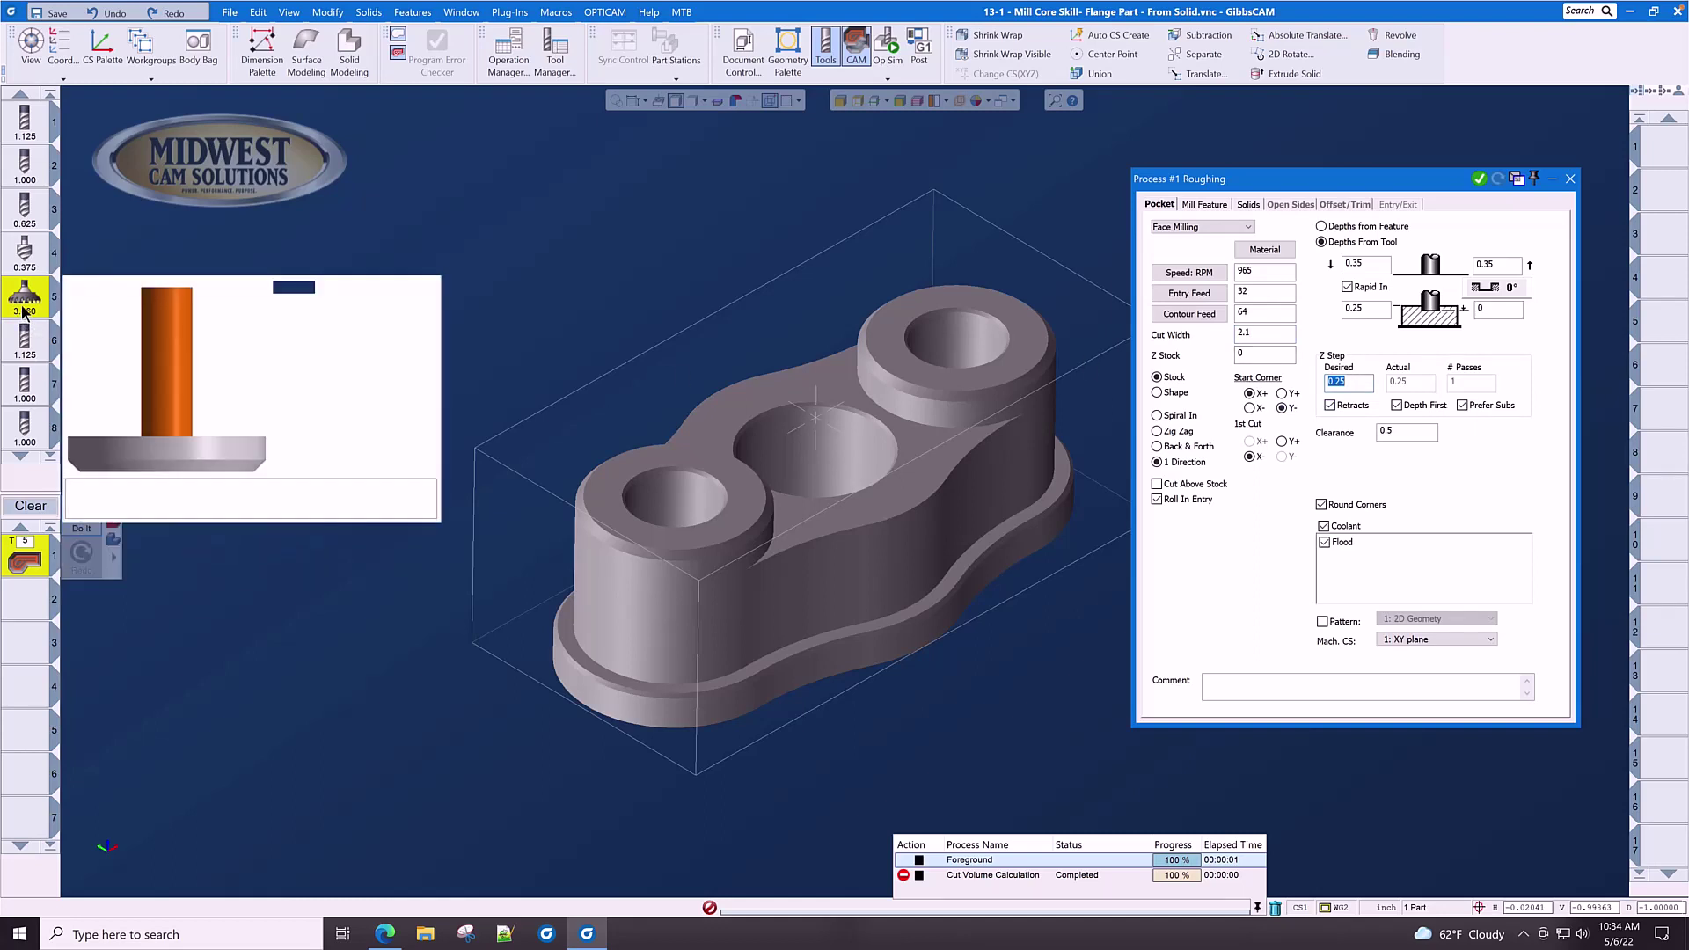
double_click(23, 312)
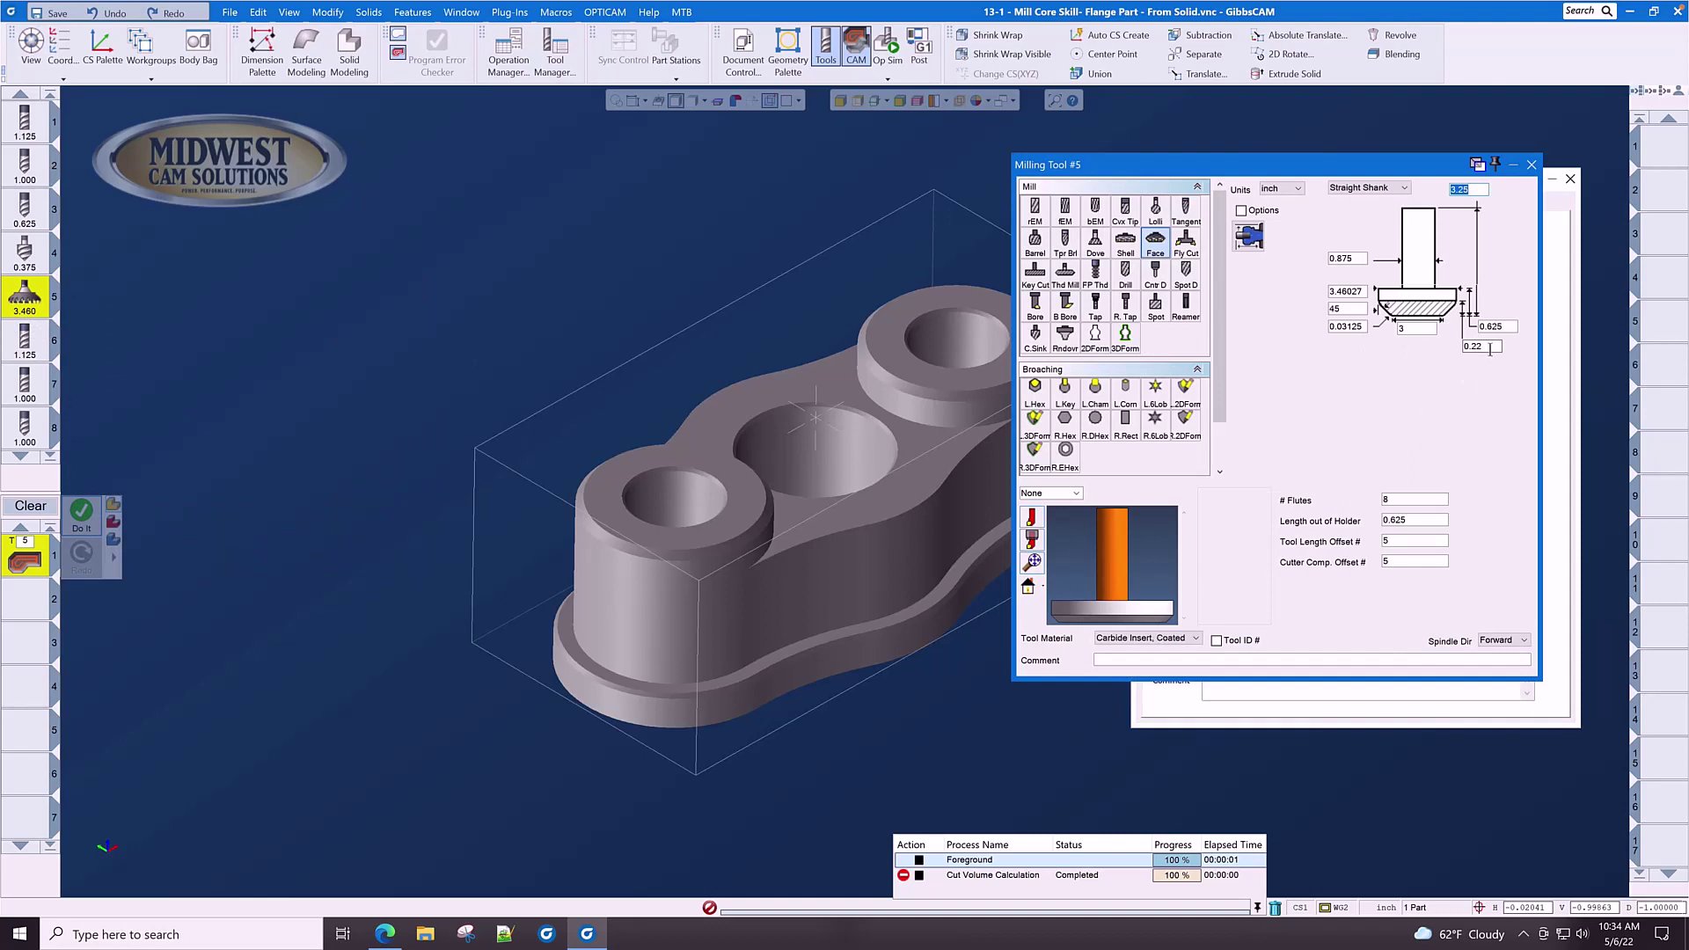
click(1532, 164)
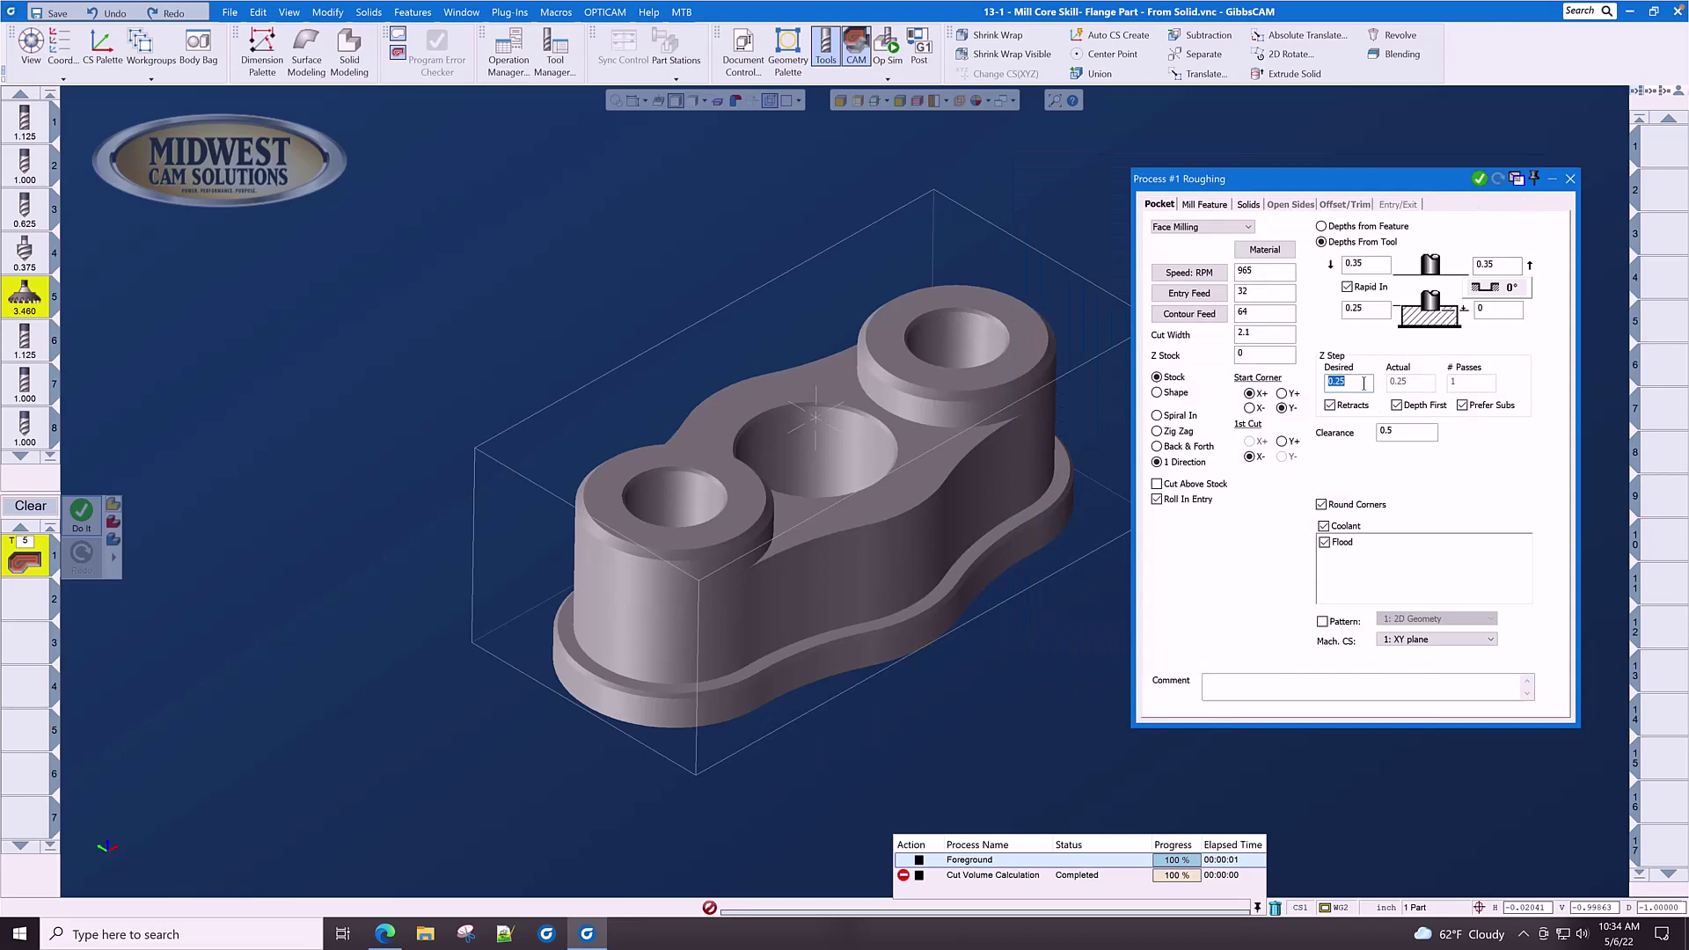
text(.1)
click(1416, 432)
Generate the roughing toolpath, close the process, and load the solid into Op Sim
click(1478, 179)
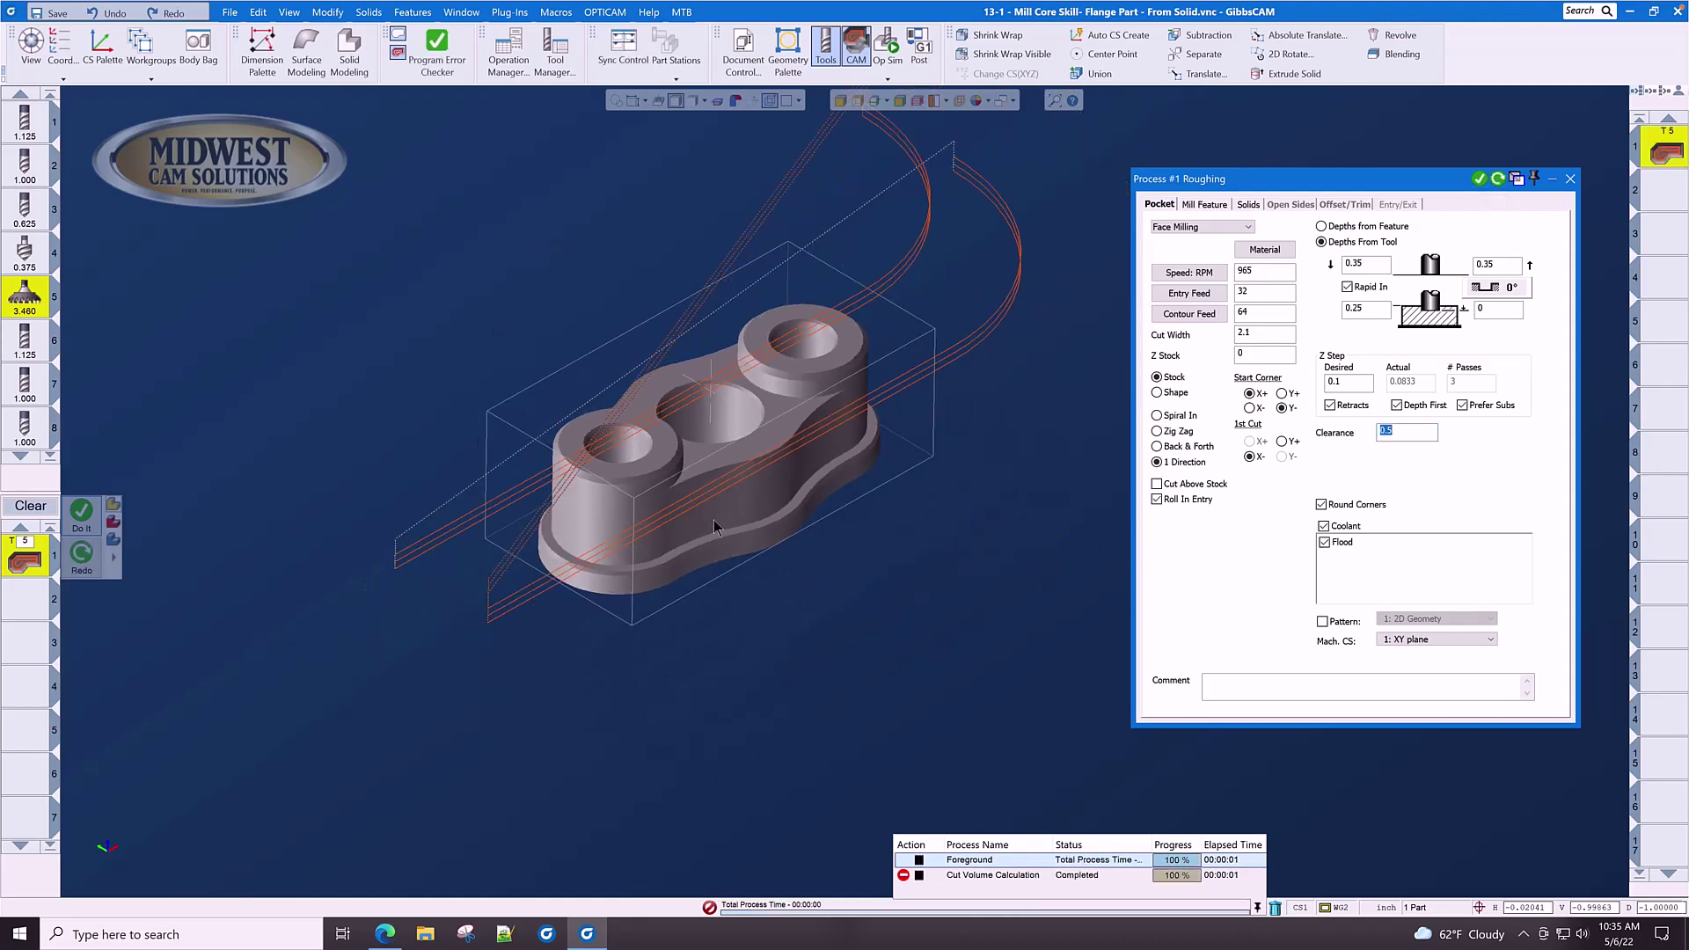
click(1570, 179)
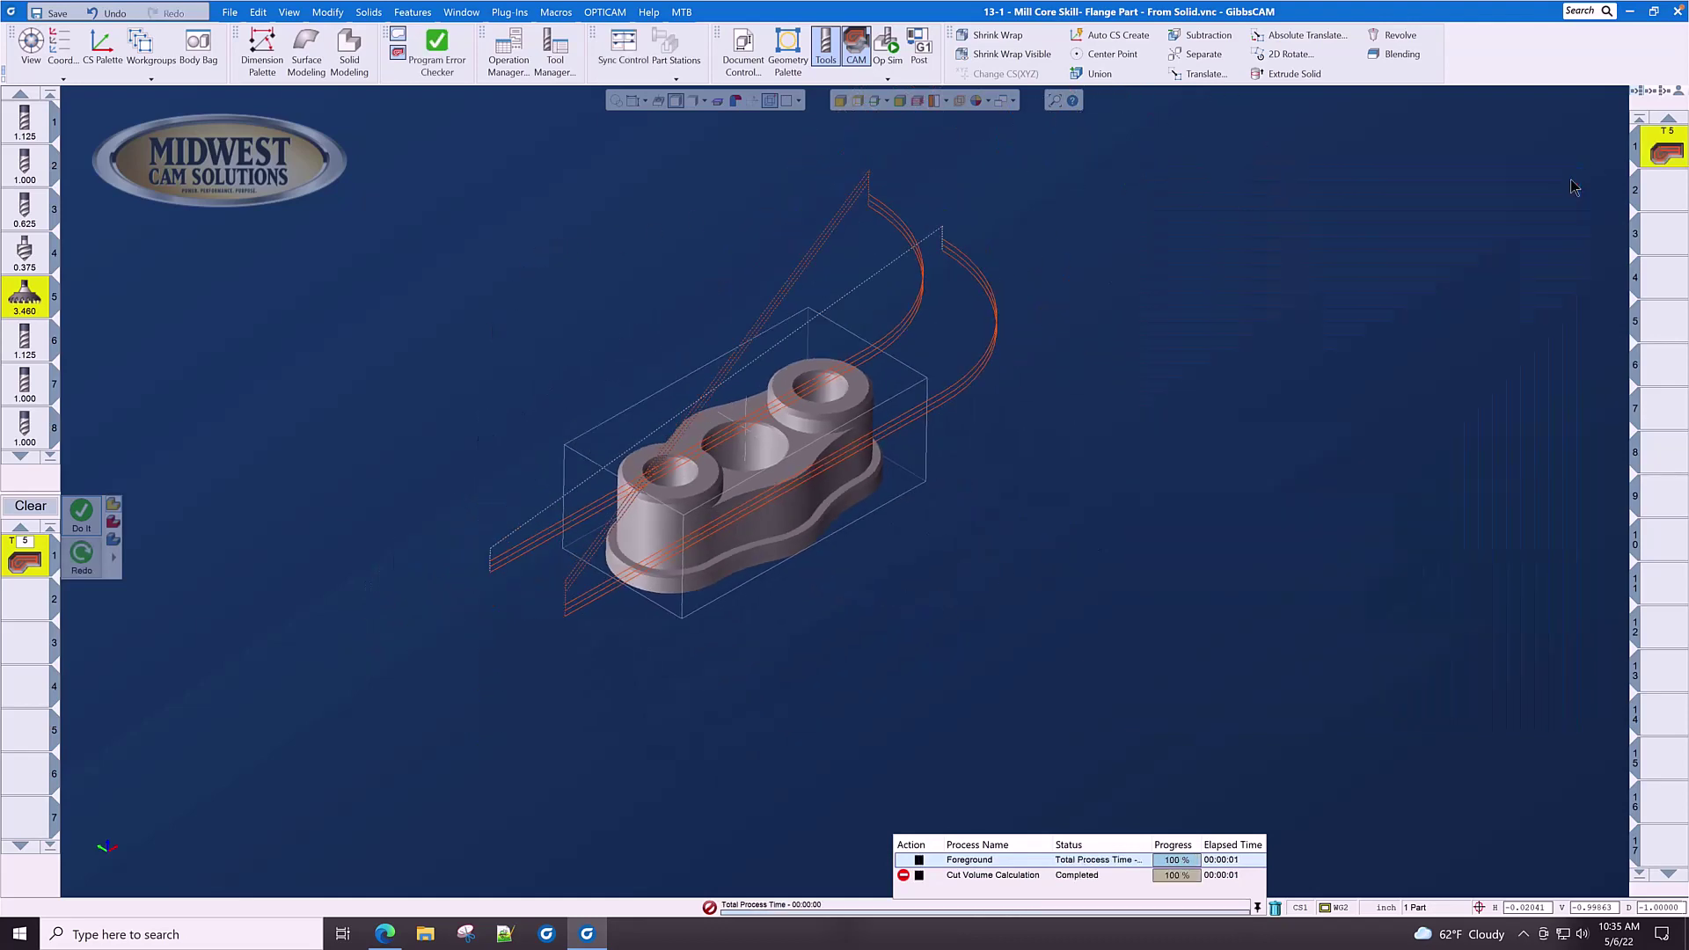
click(791, 520)
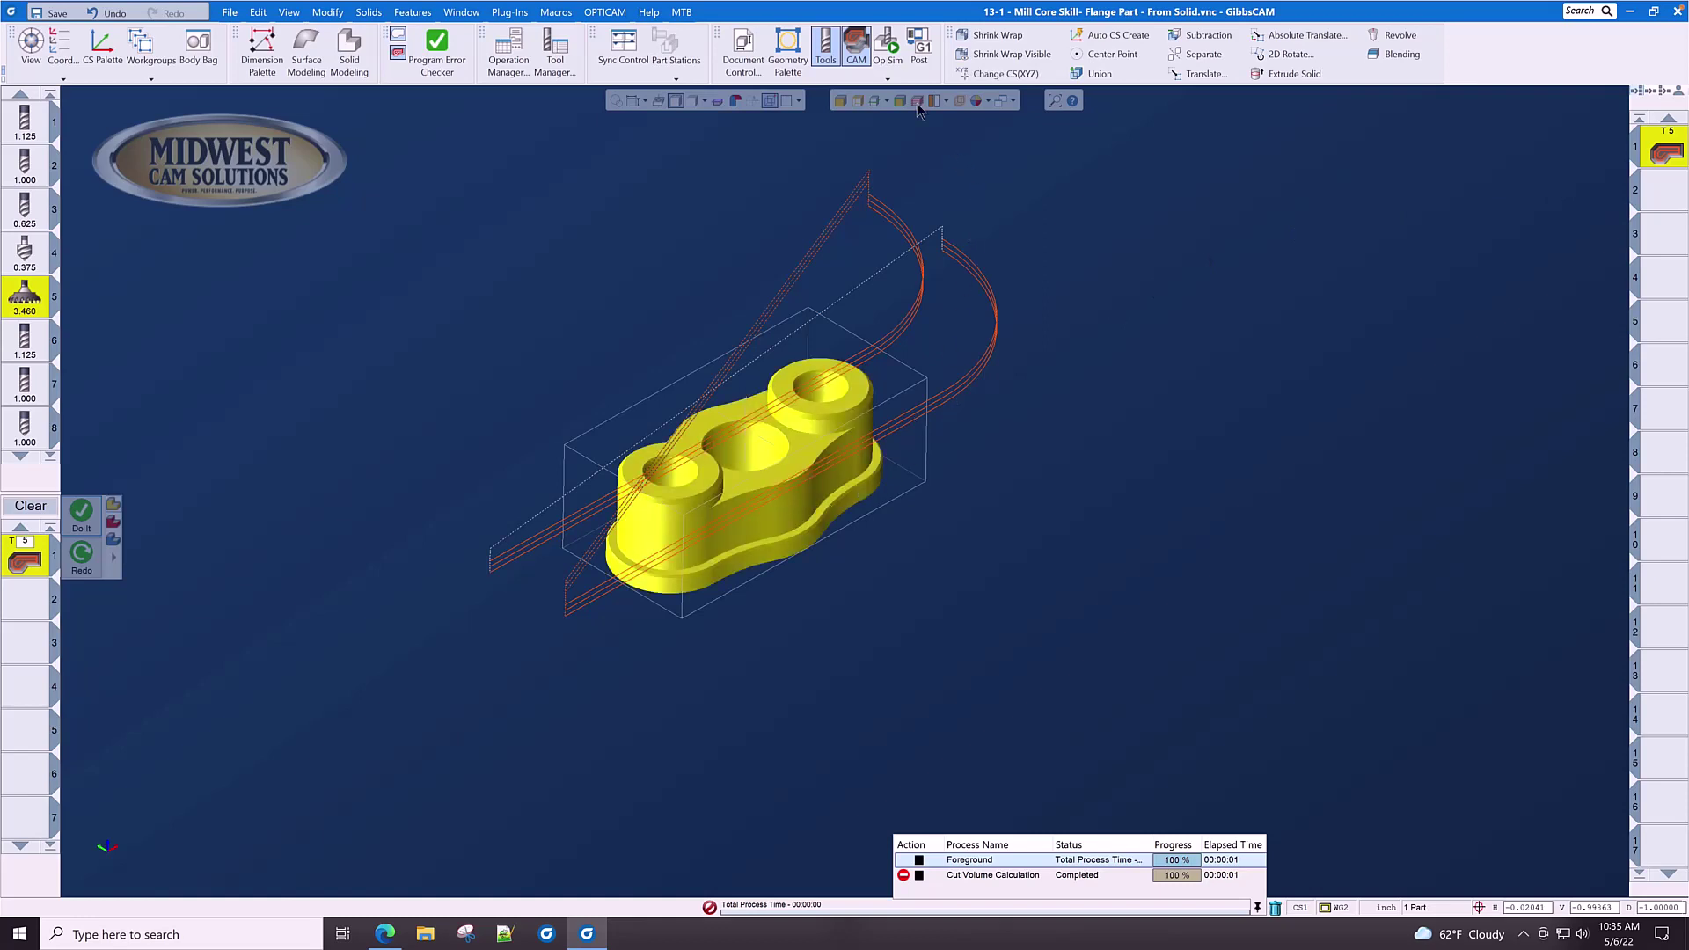
click(887, 42)
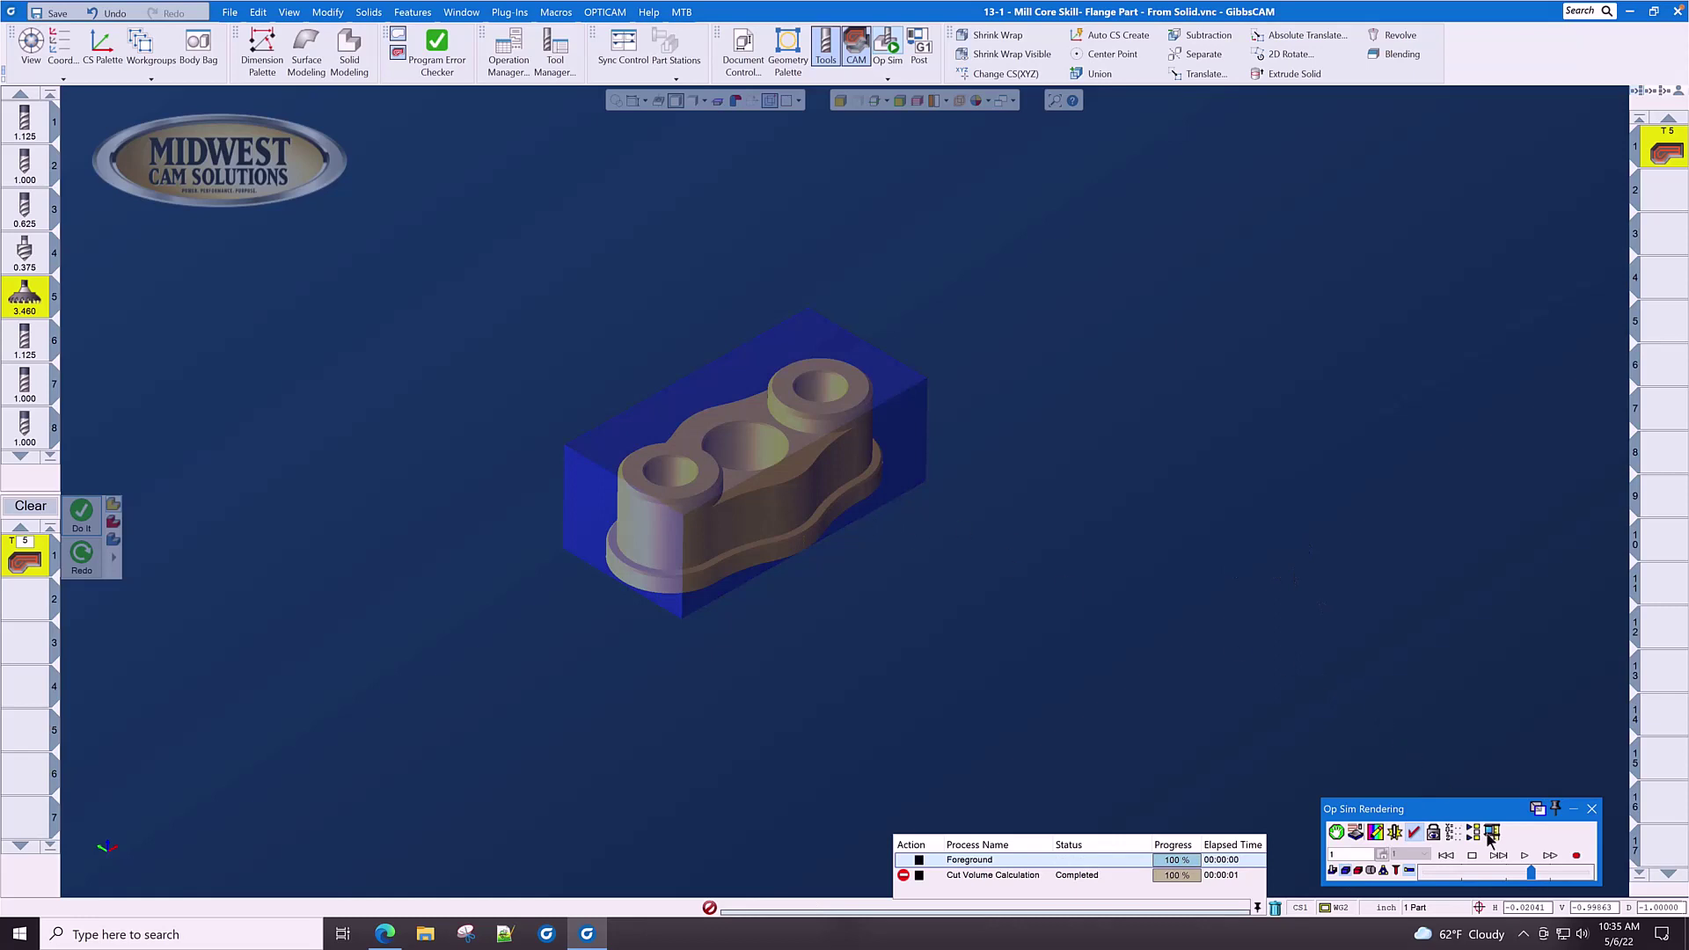
Run the roughing simulation at reduced speed and inspect the passes from the front
drag(1531, 873, 1461, 878)
click(1524, 855)
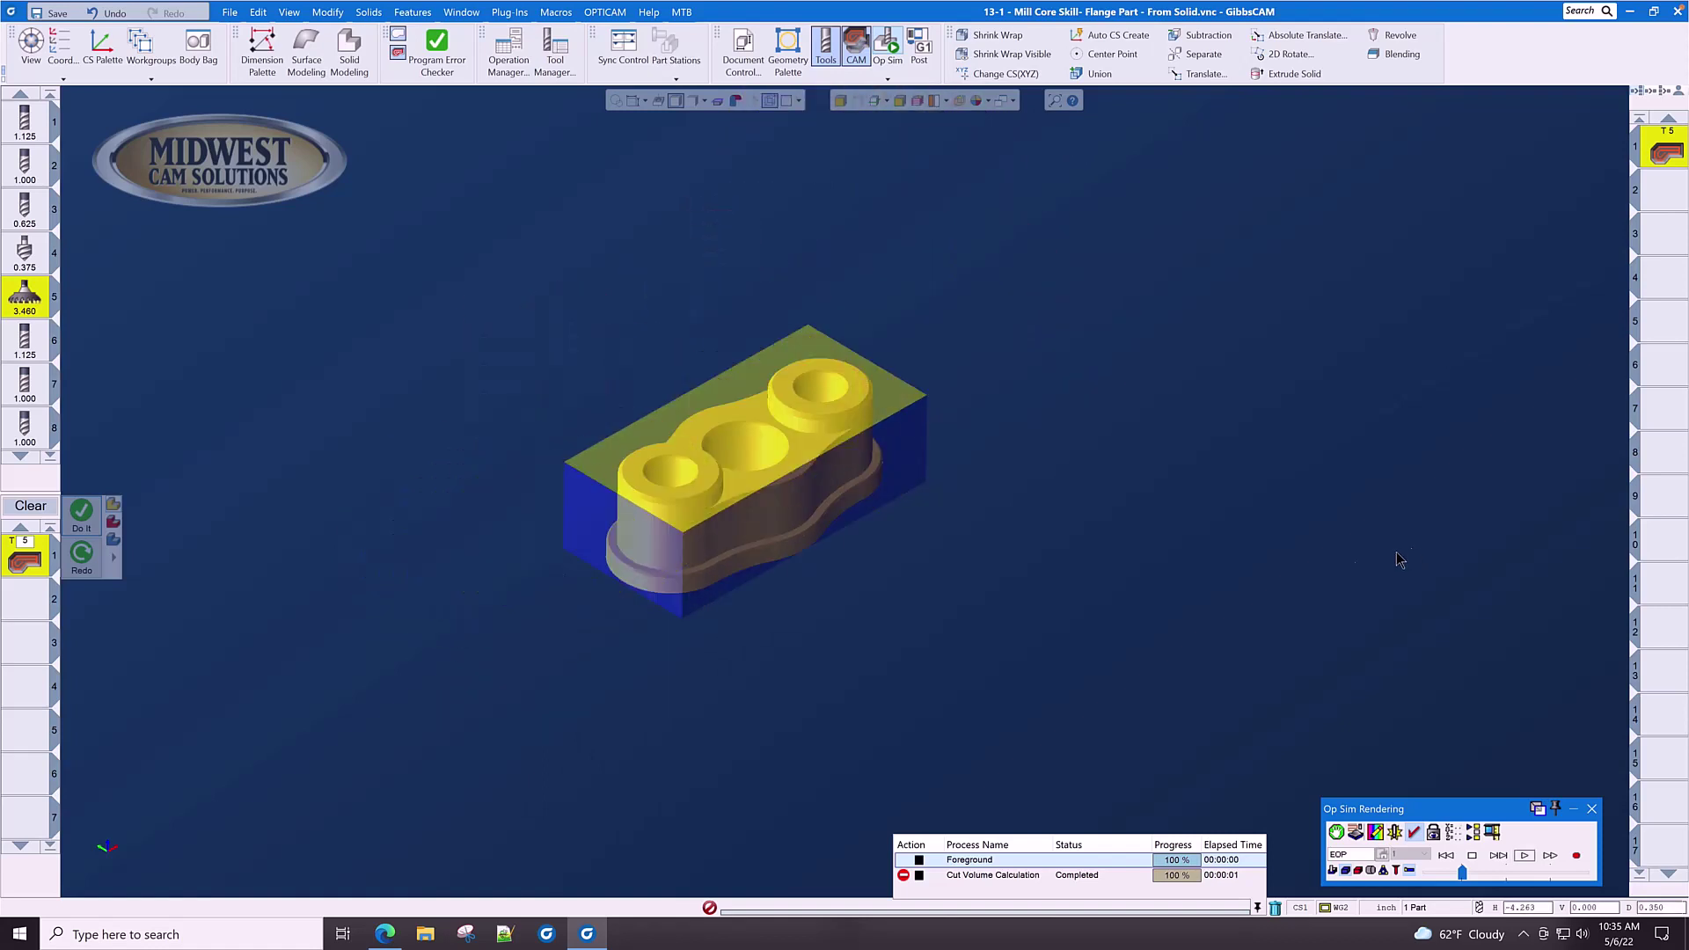
mouse_move(108, 847)
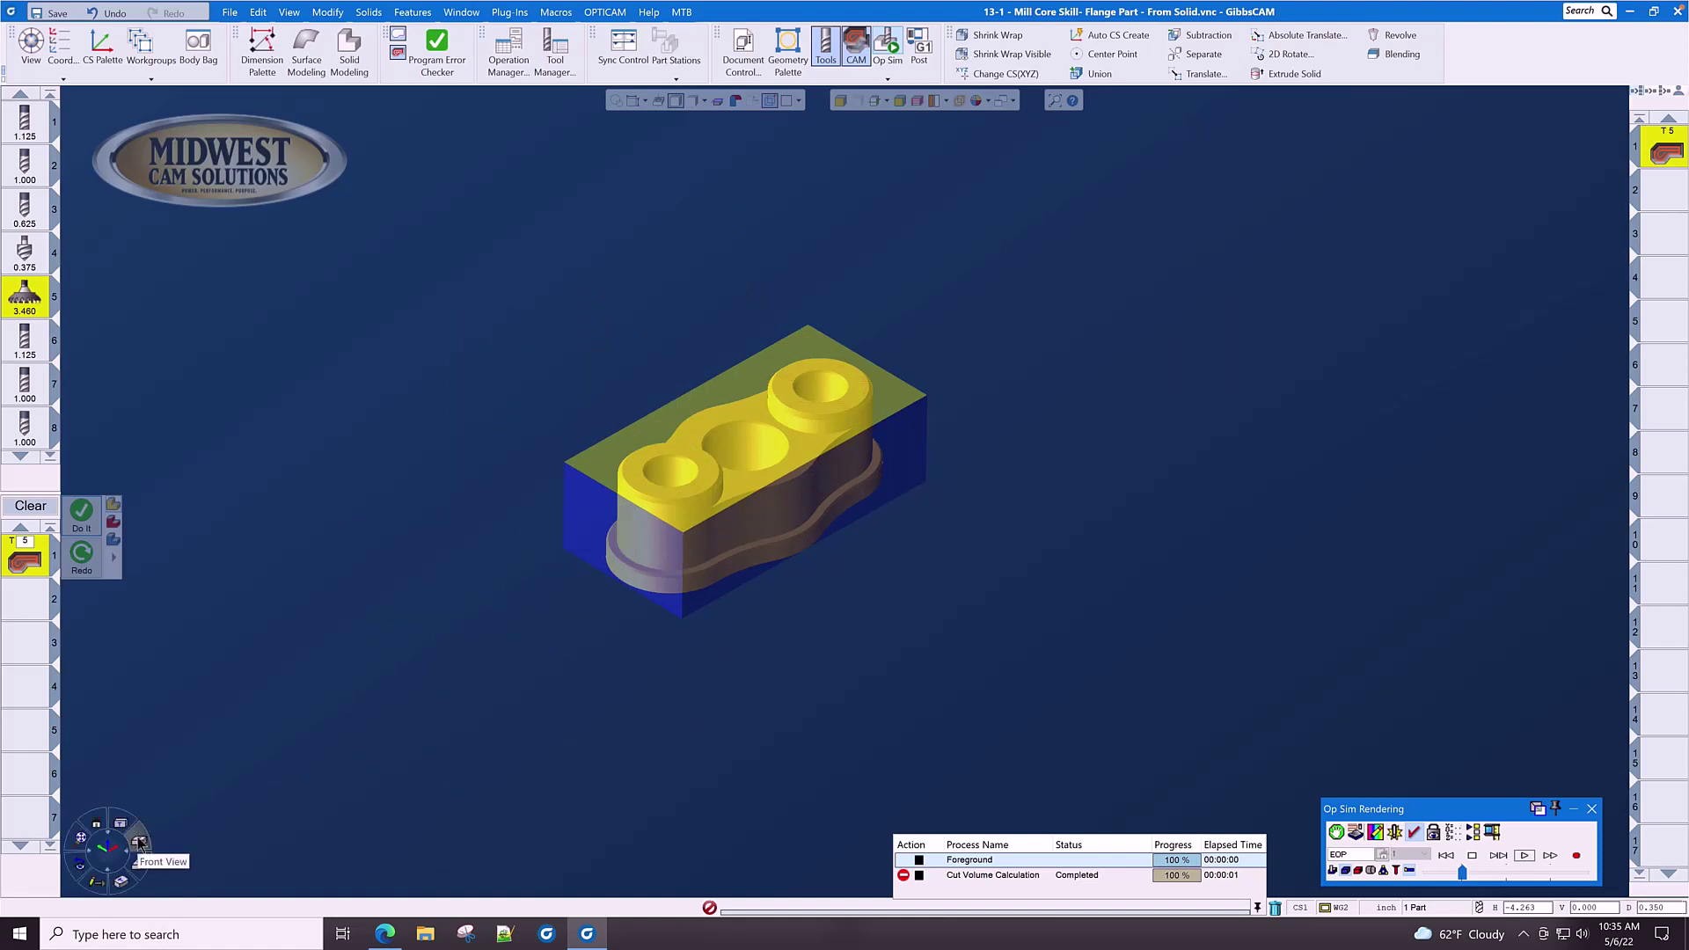
click(139, 843)
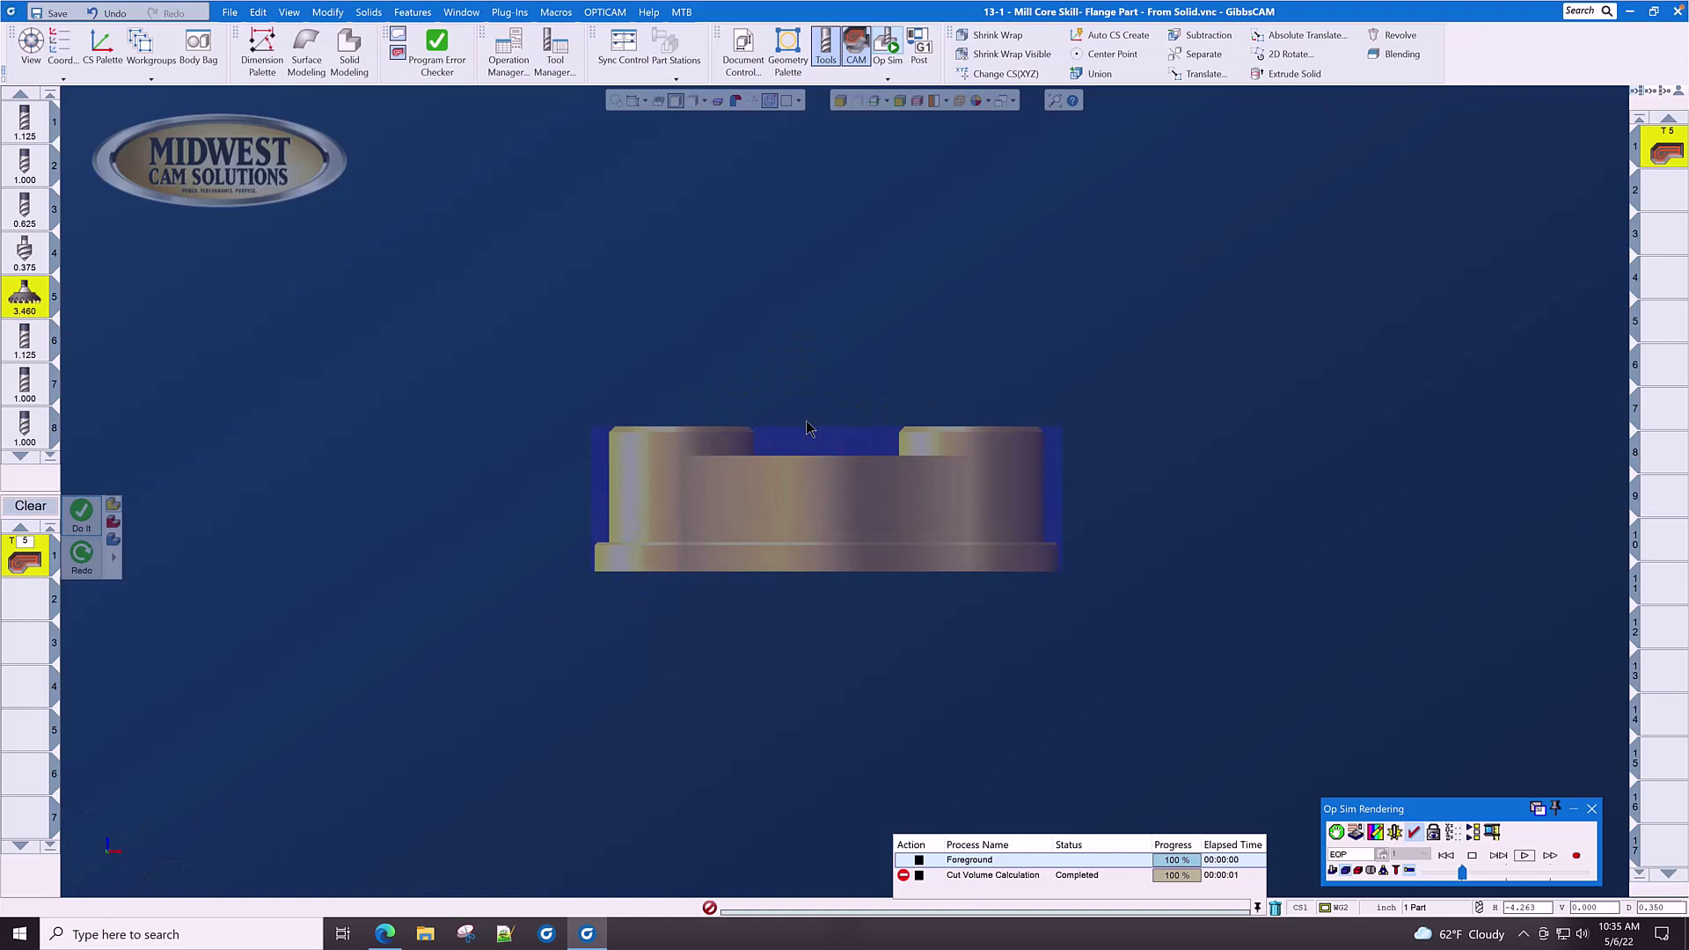
scroll(807, 429, up, 5)
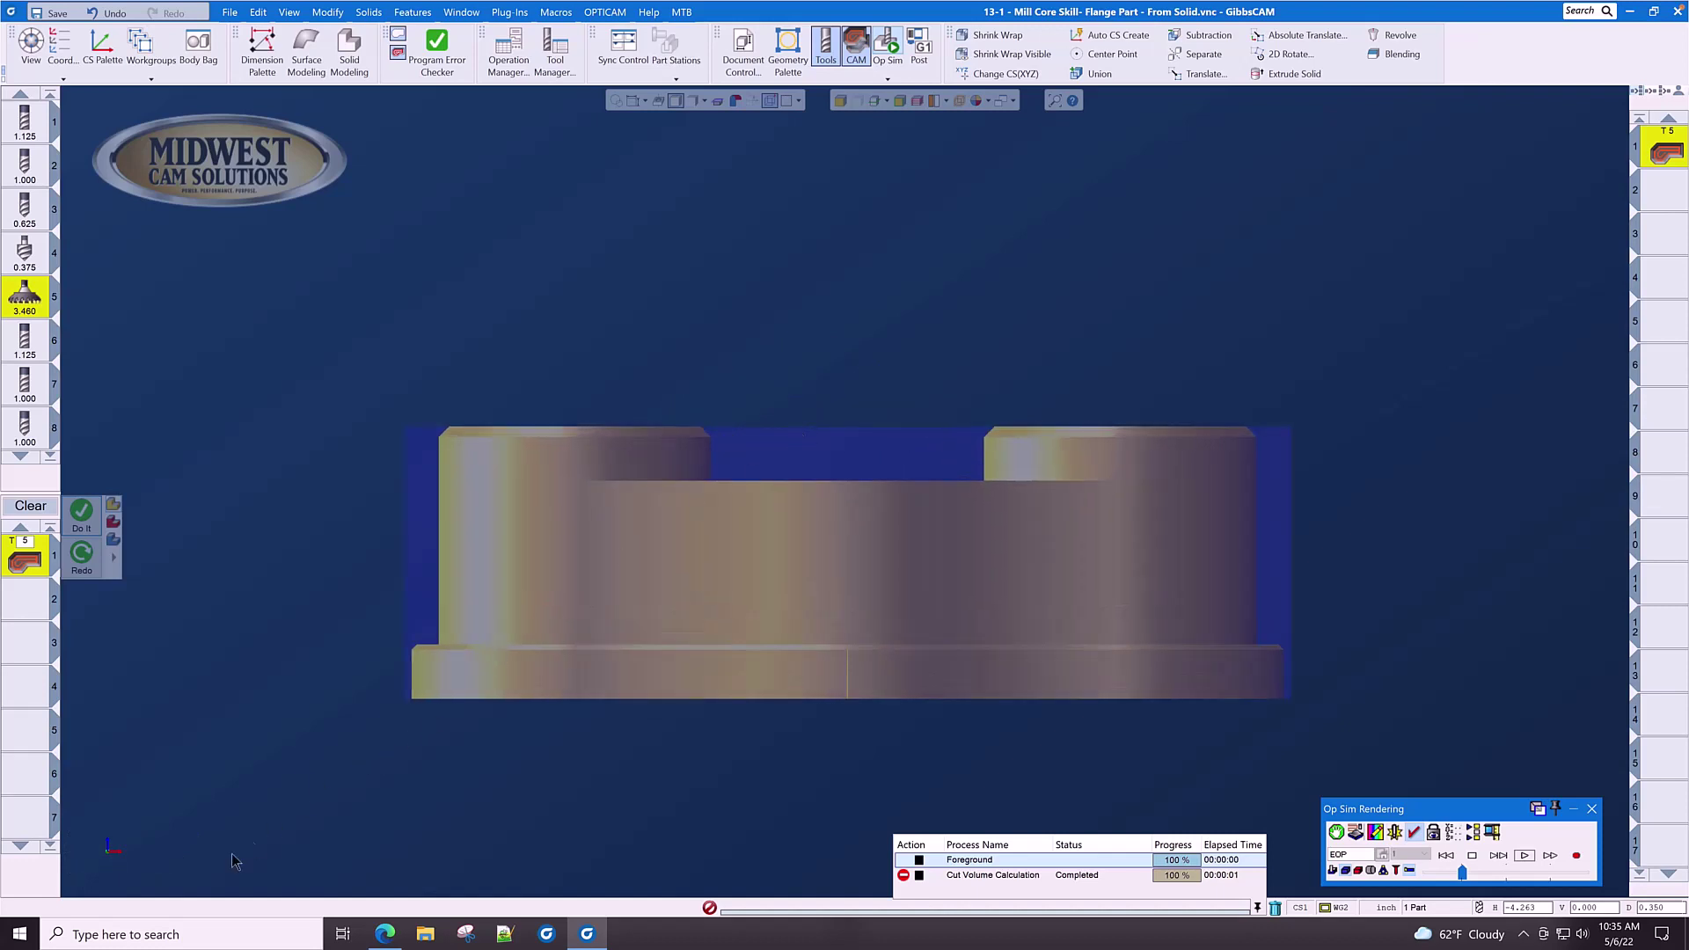
click(92, 850)
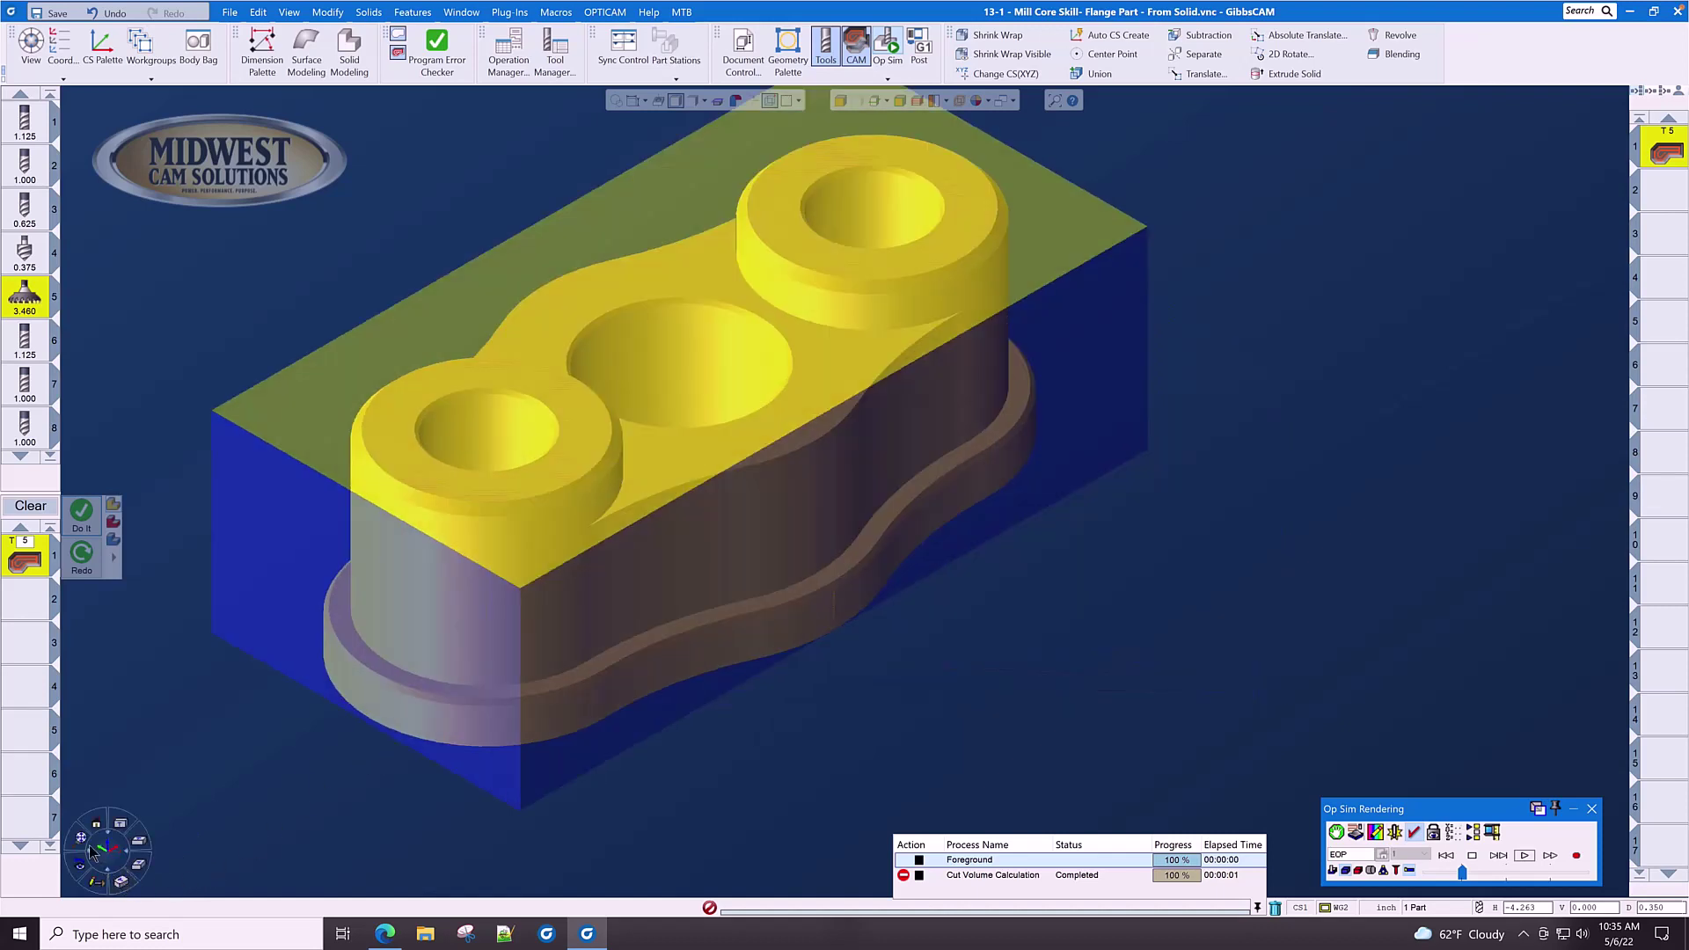
Zoom out and close the simulation, reopening and closing it once more
scroll(793, 482, down, 2)
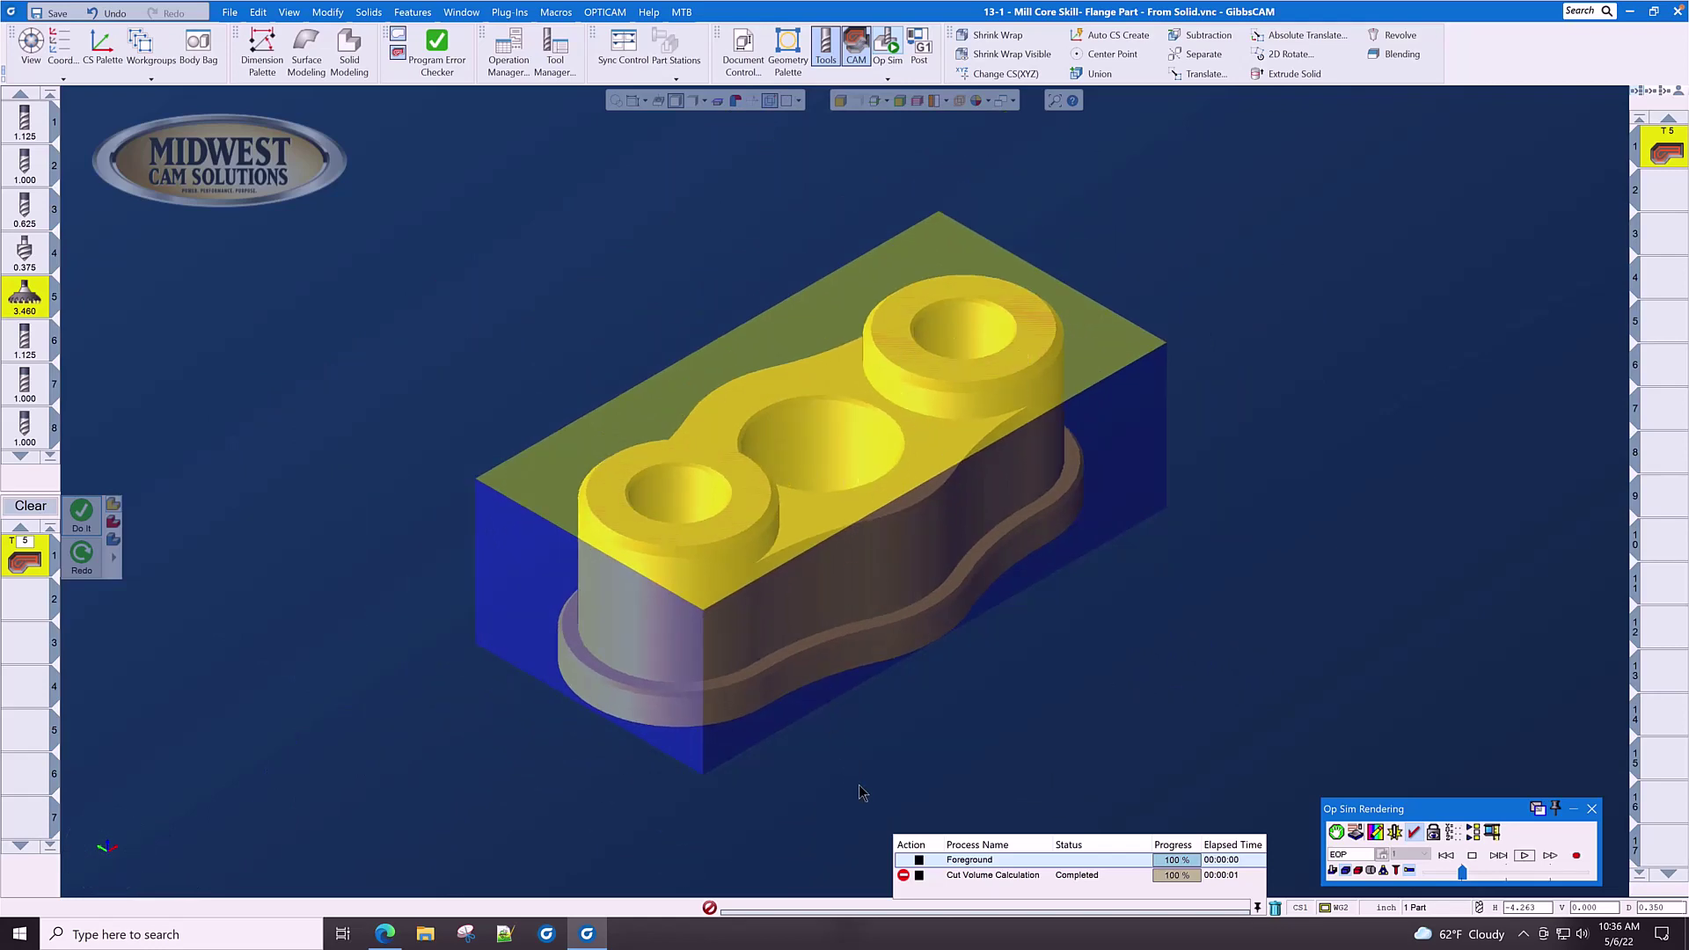
scroll(875, 749, down, 3)
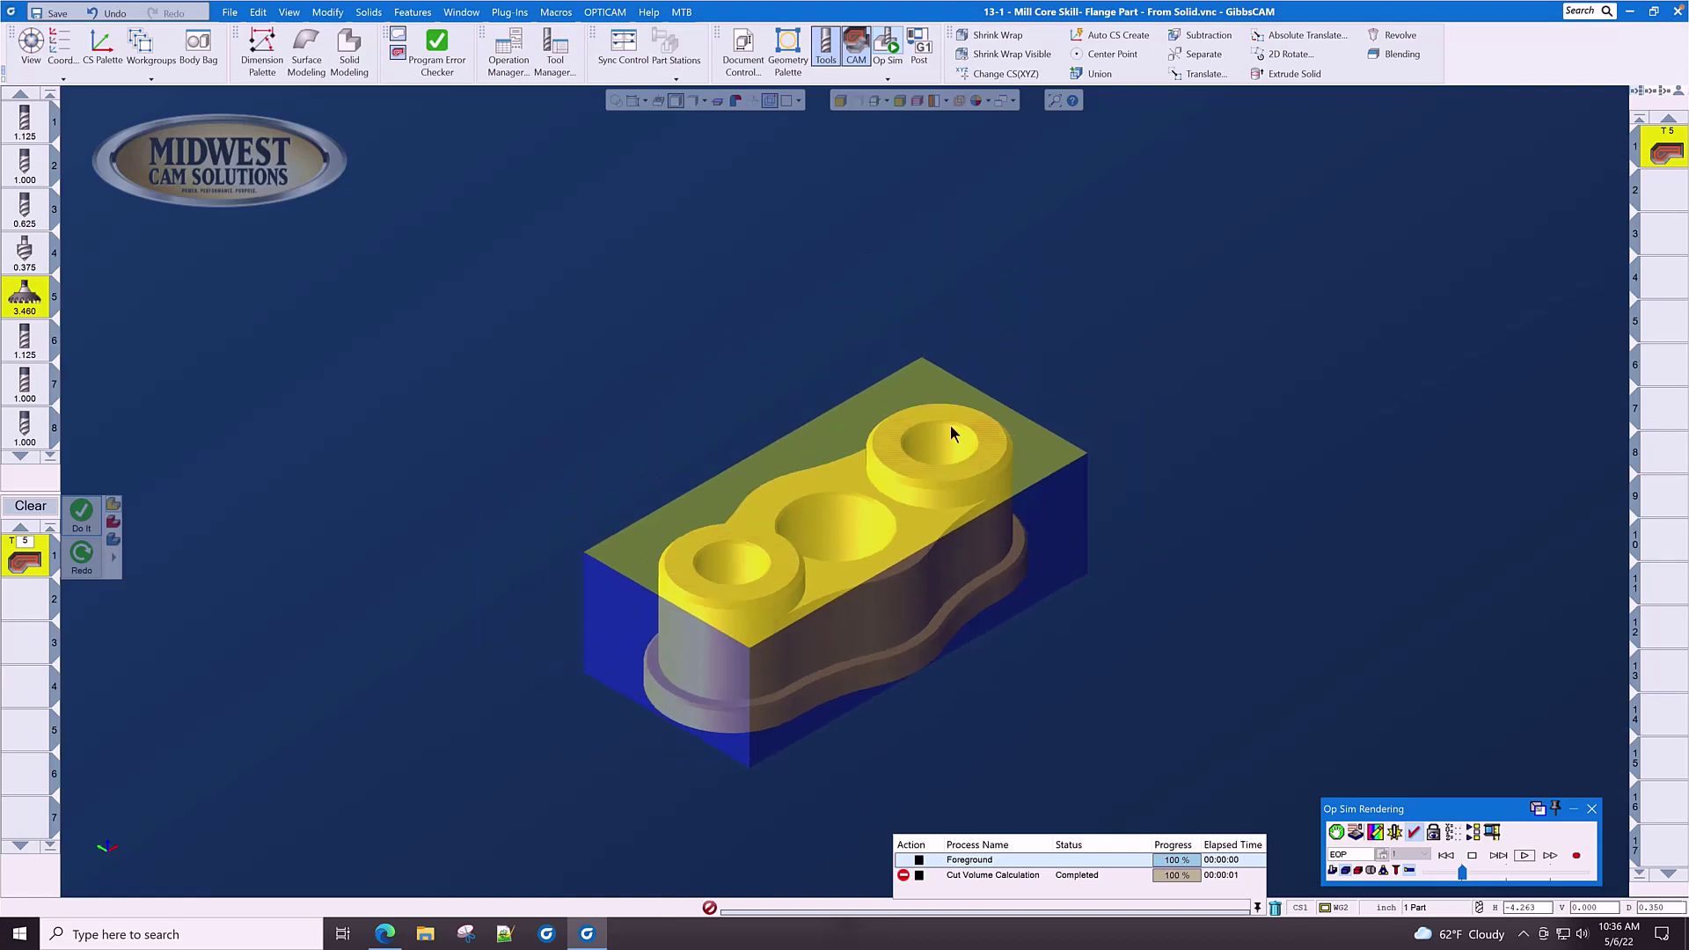
scroll(958, 413, down, 2)
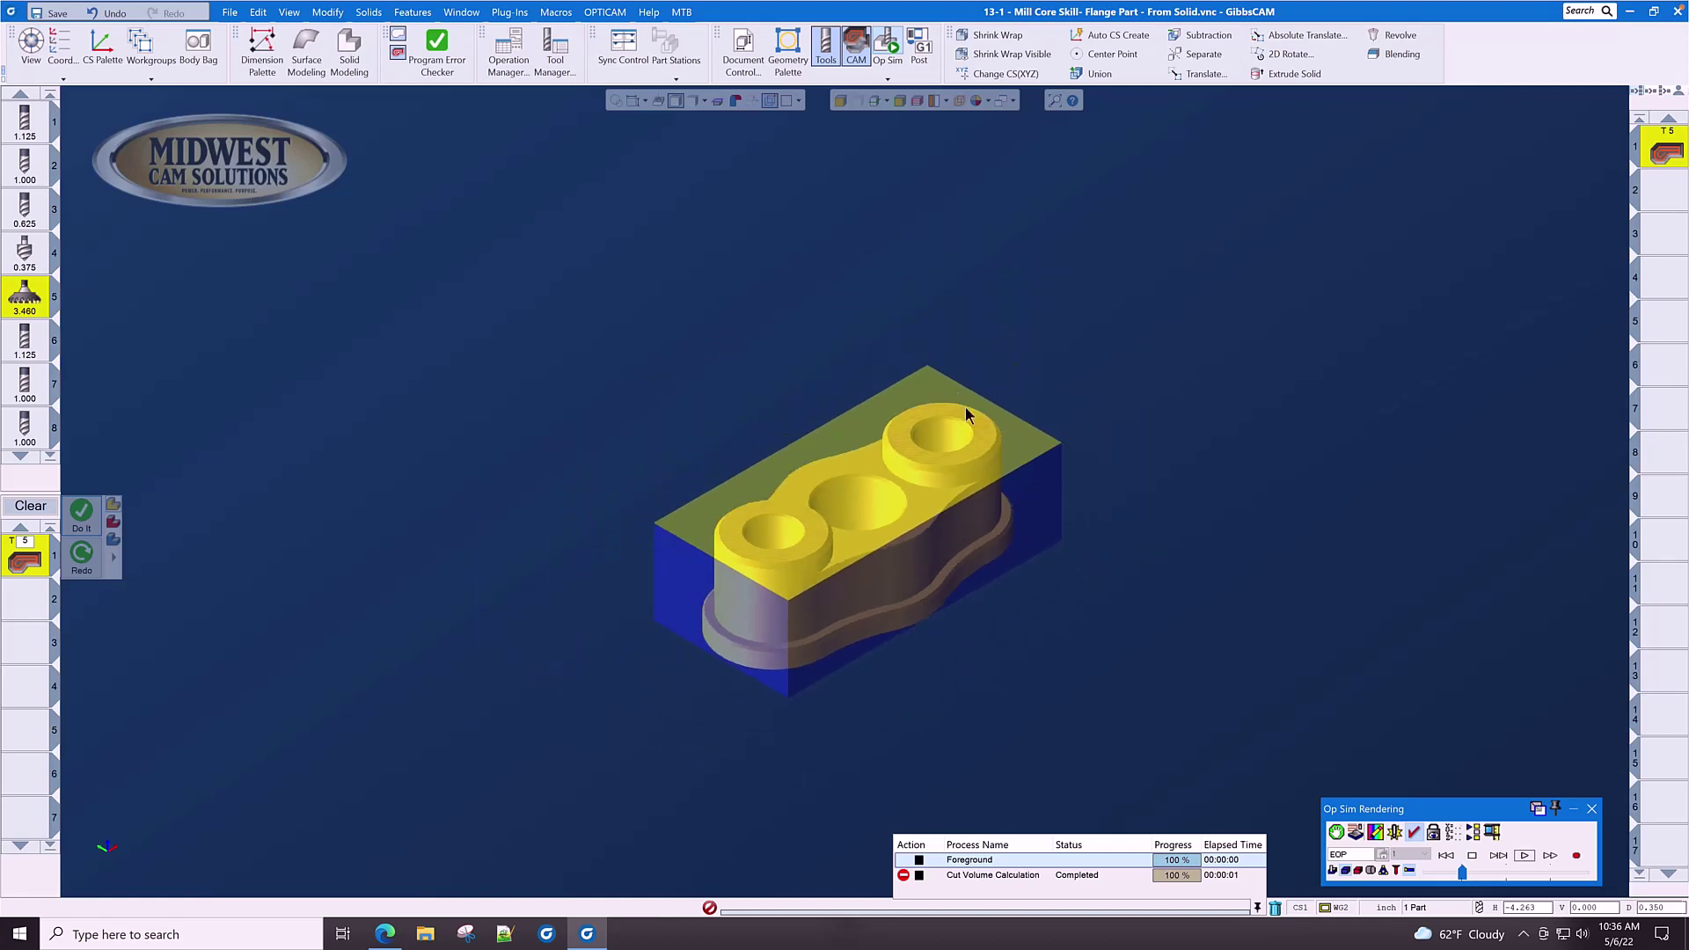
click(1589, 808)
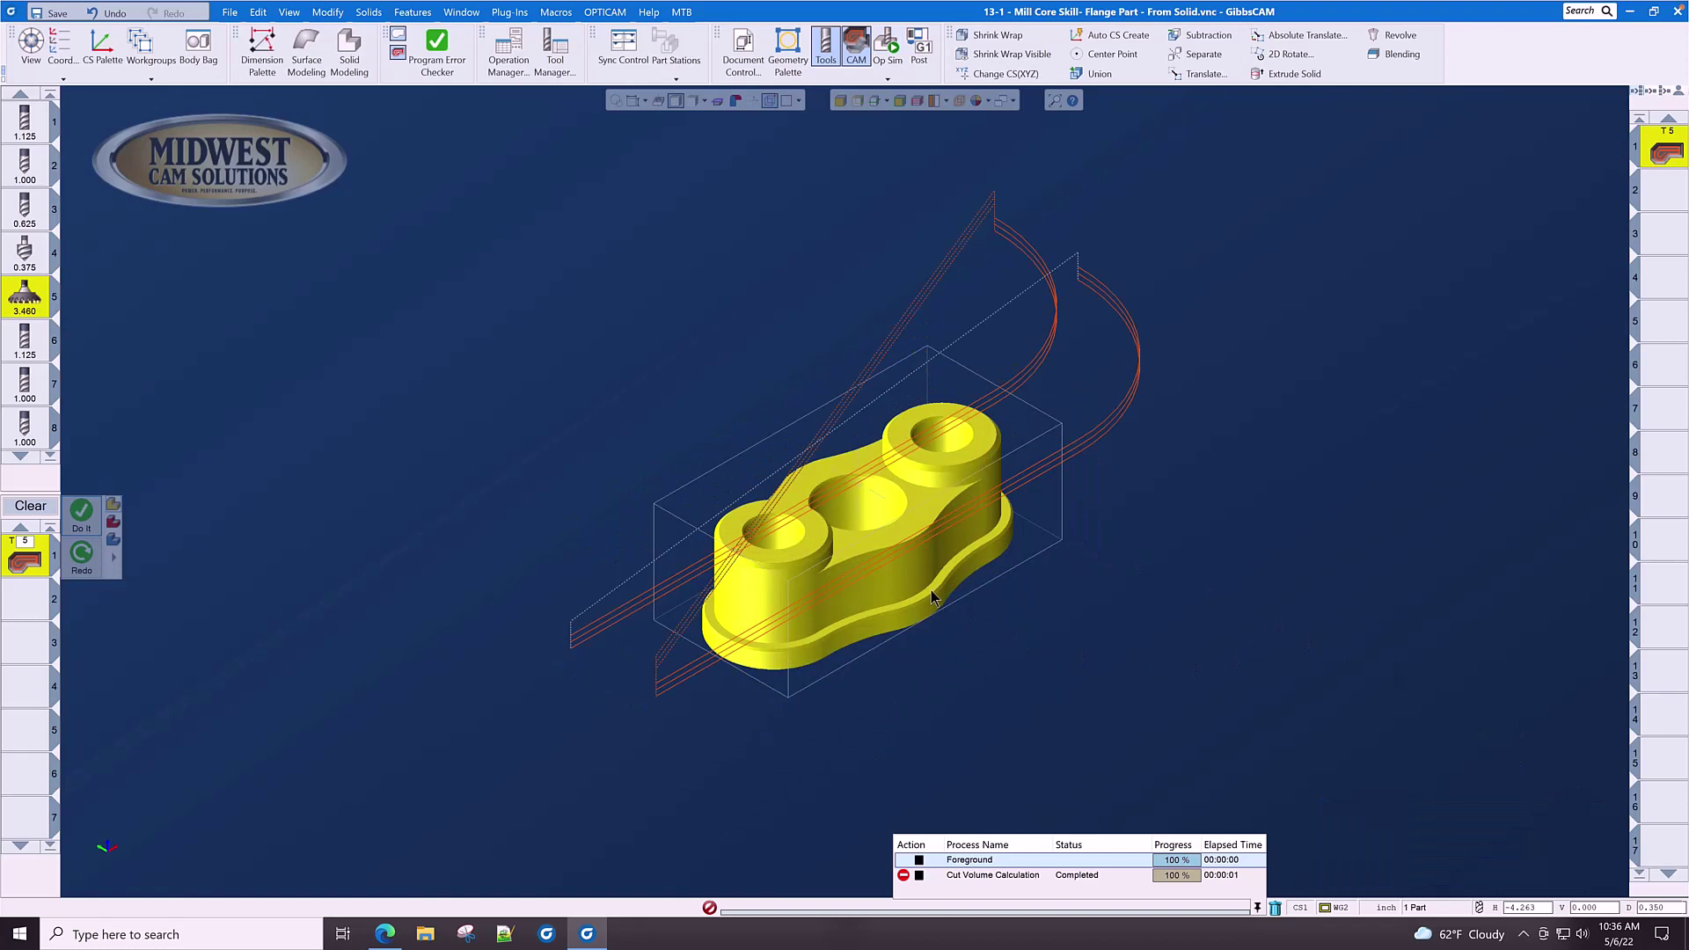
click(888, 42)
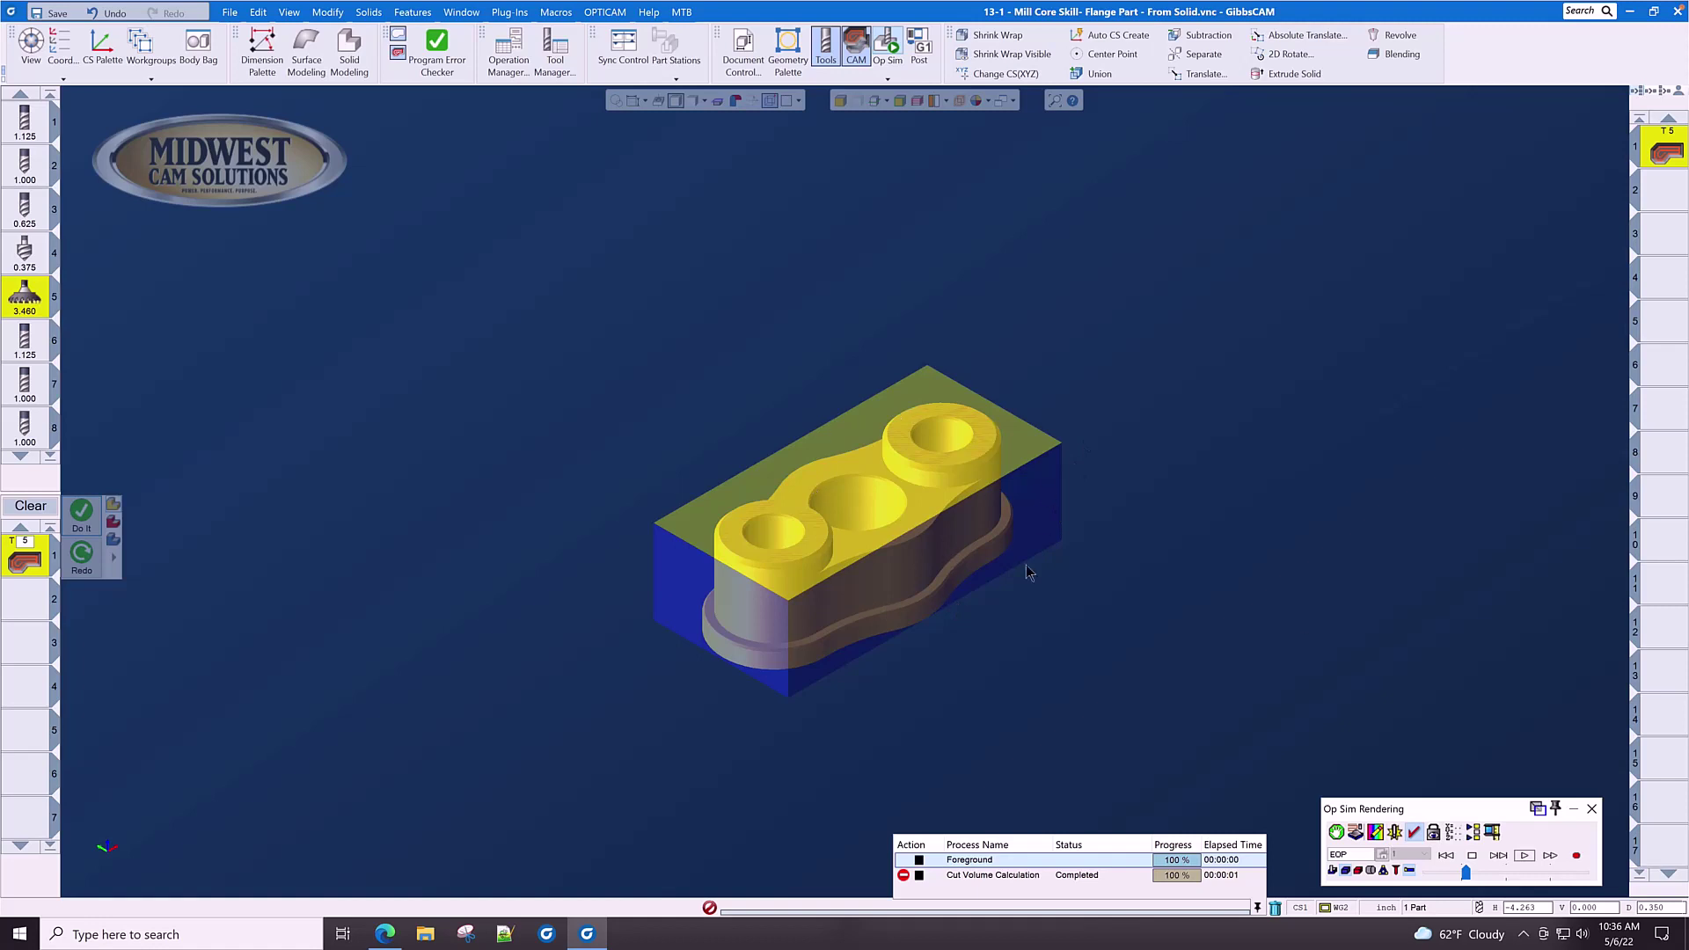
click(1593, 808)
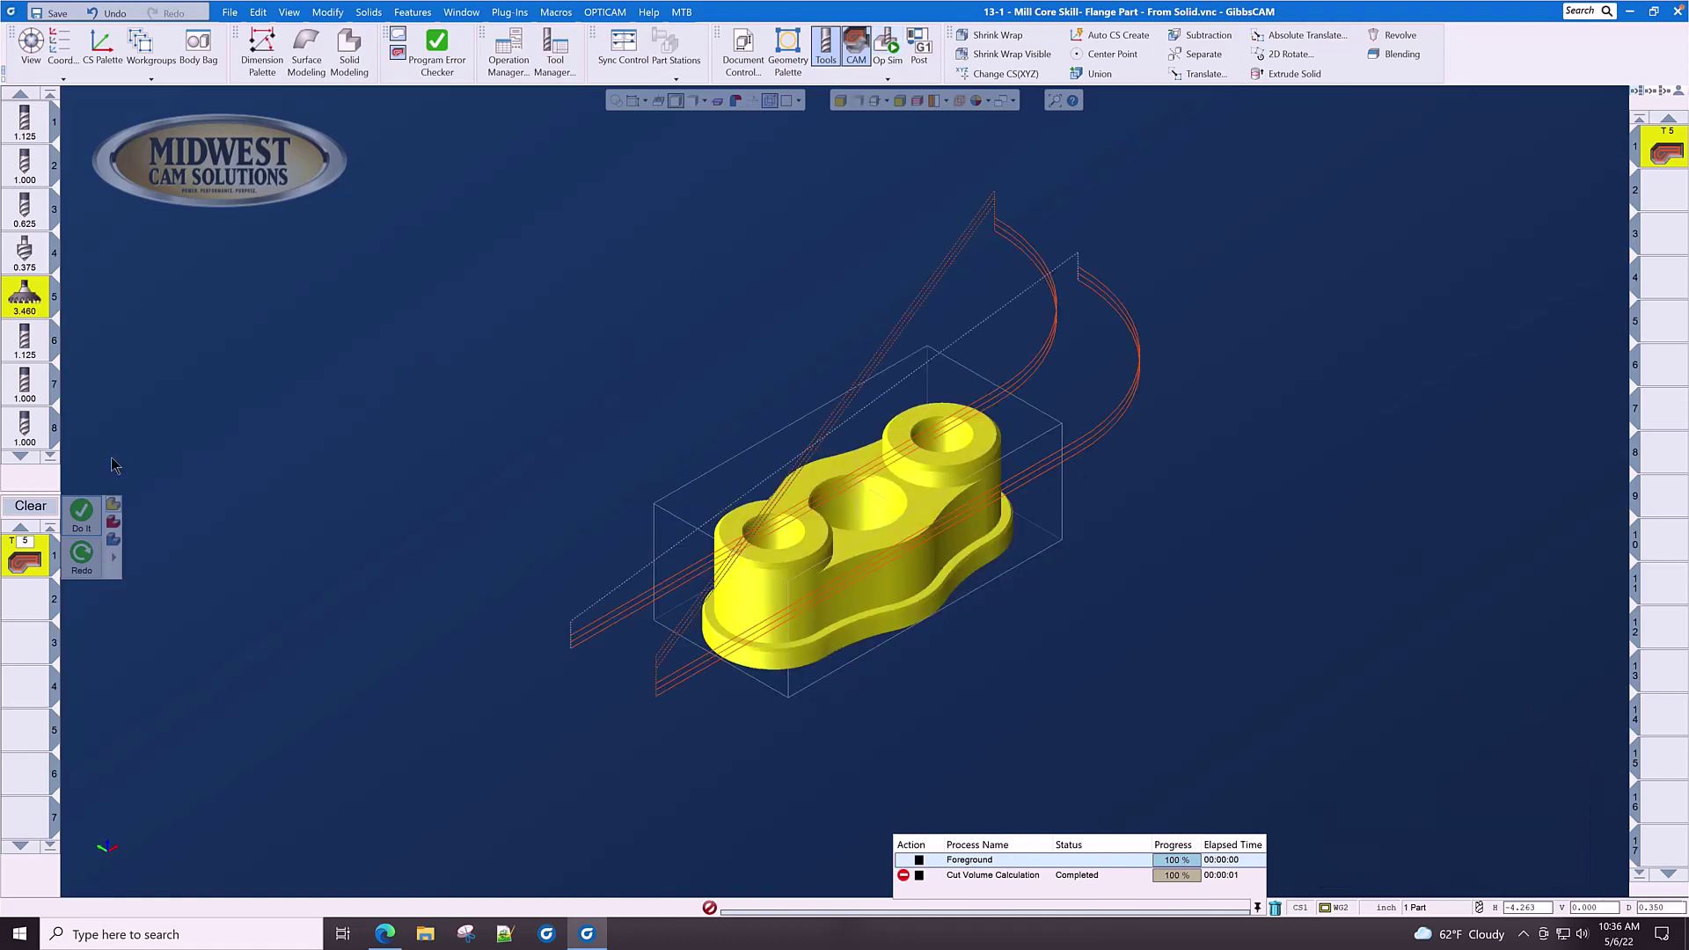
Clear the process list and start a VoluMill process with the 0.500 rough endmill (tool 12)
click(40, 509)
scroll(97, 254, down, 2)
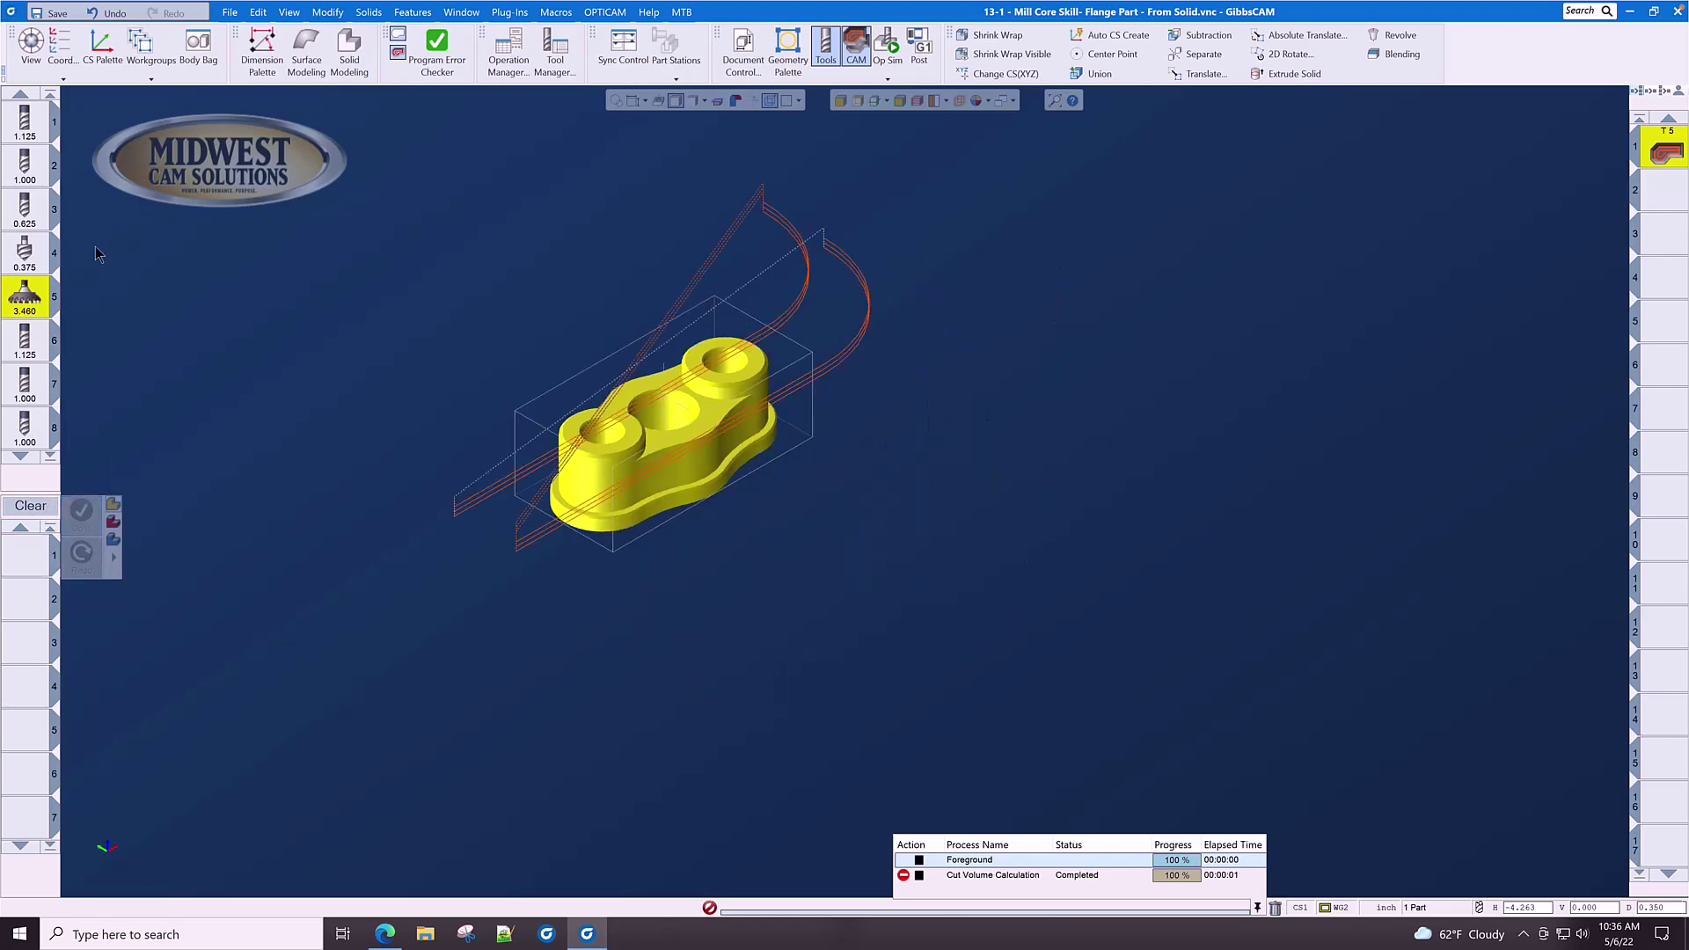
scroll(175, 330, up, 3)
mouse_move(35, 385)
scroll(35, 387, down, 2)
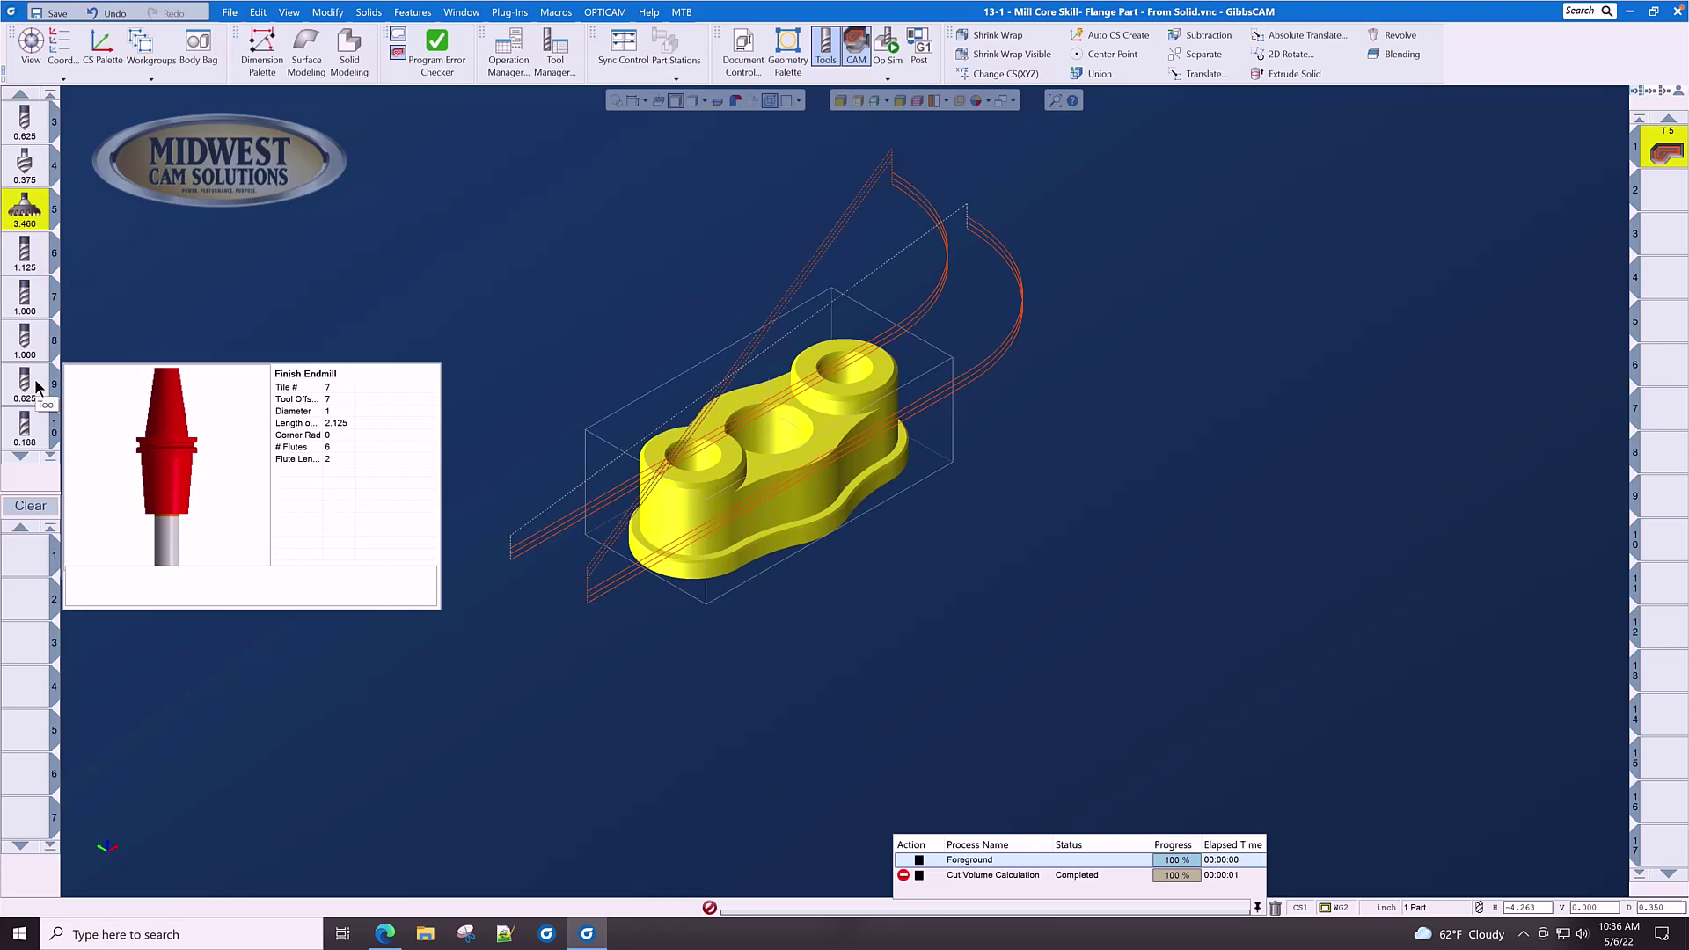
scroll(35, 385, down, 6)
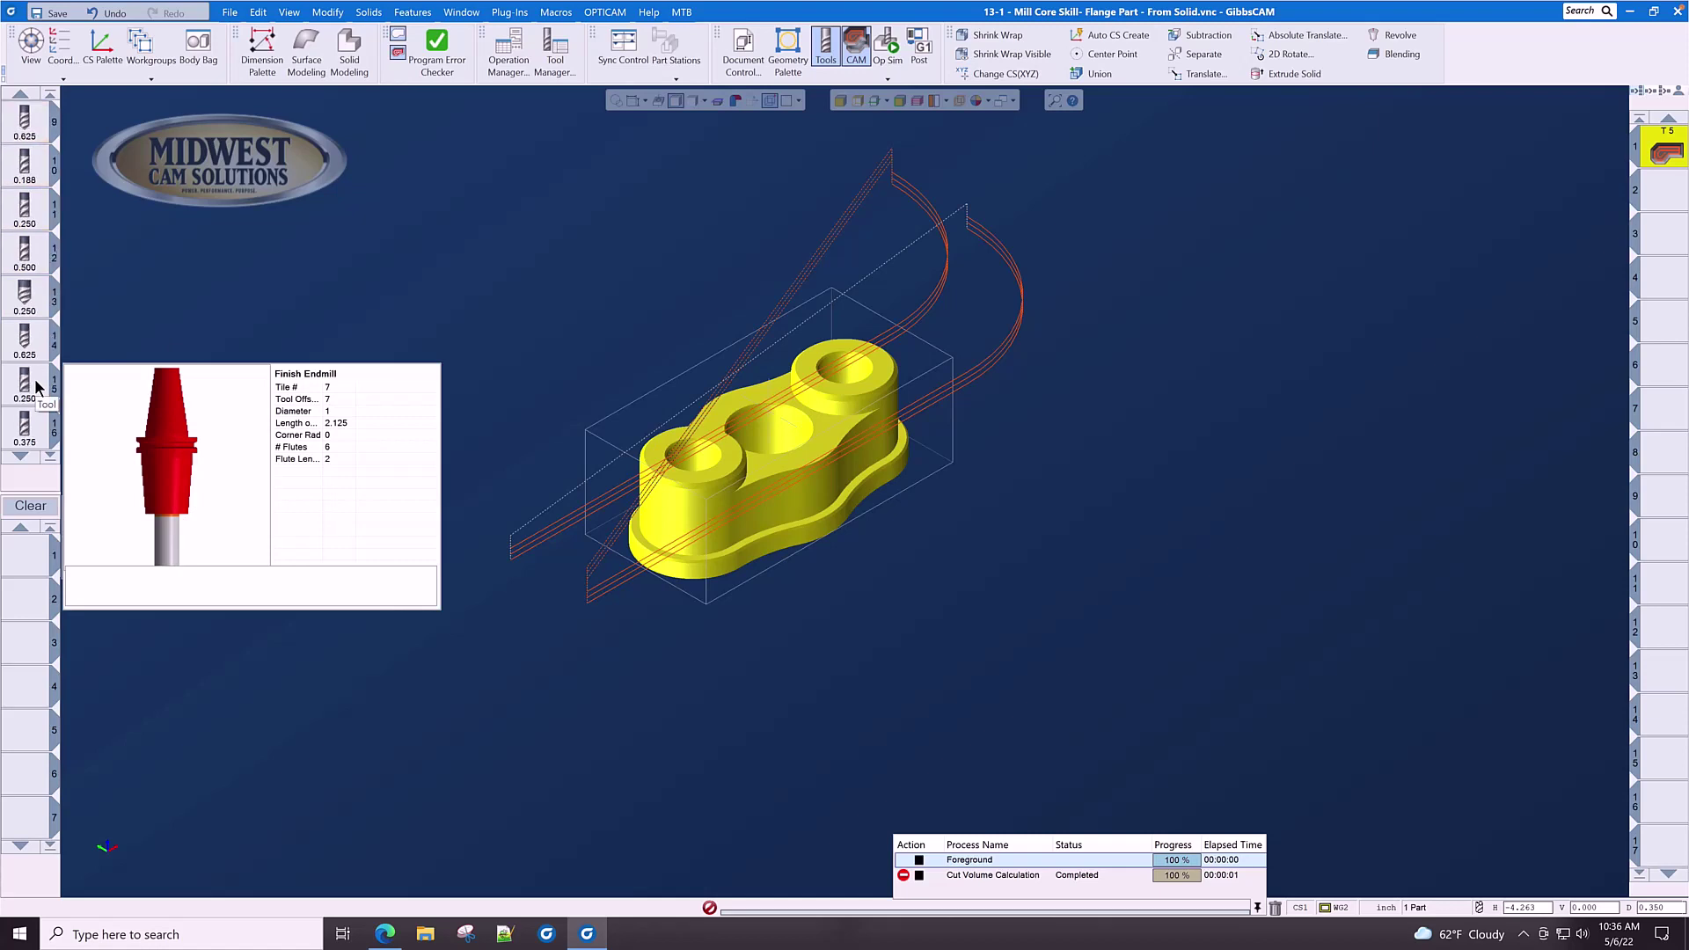
mouse_move(28, 316)
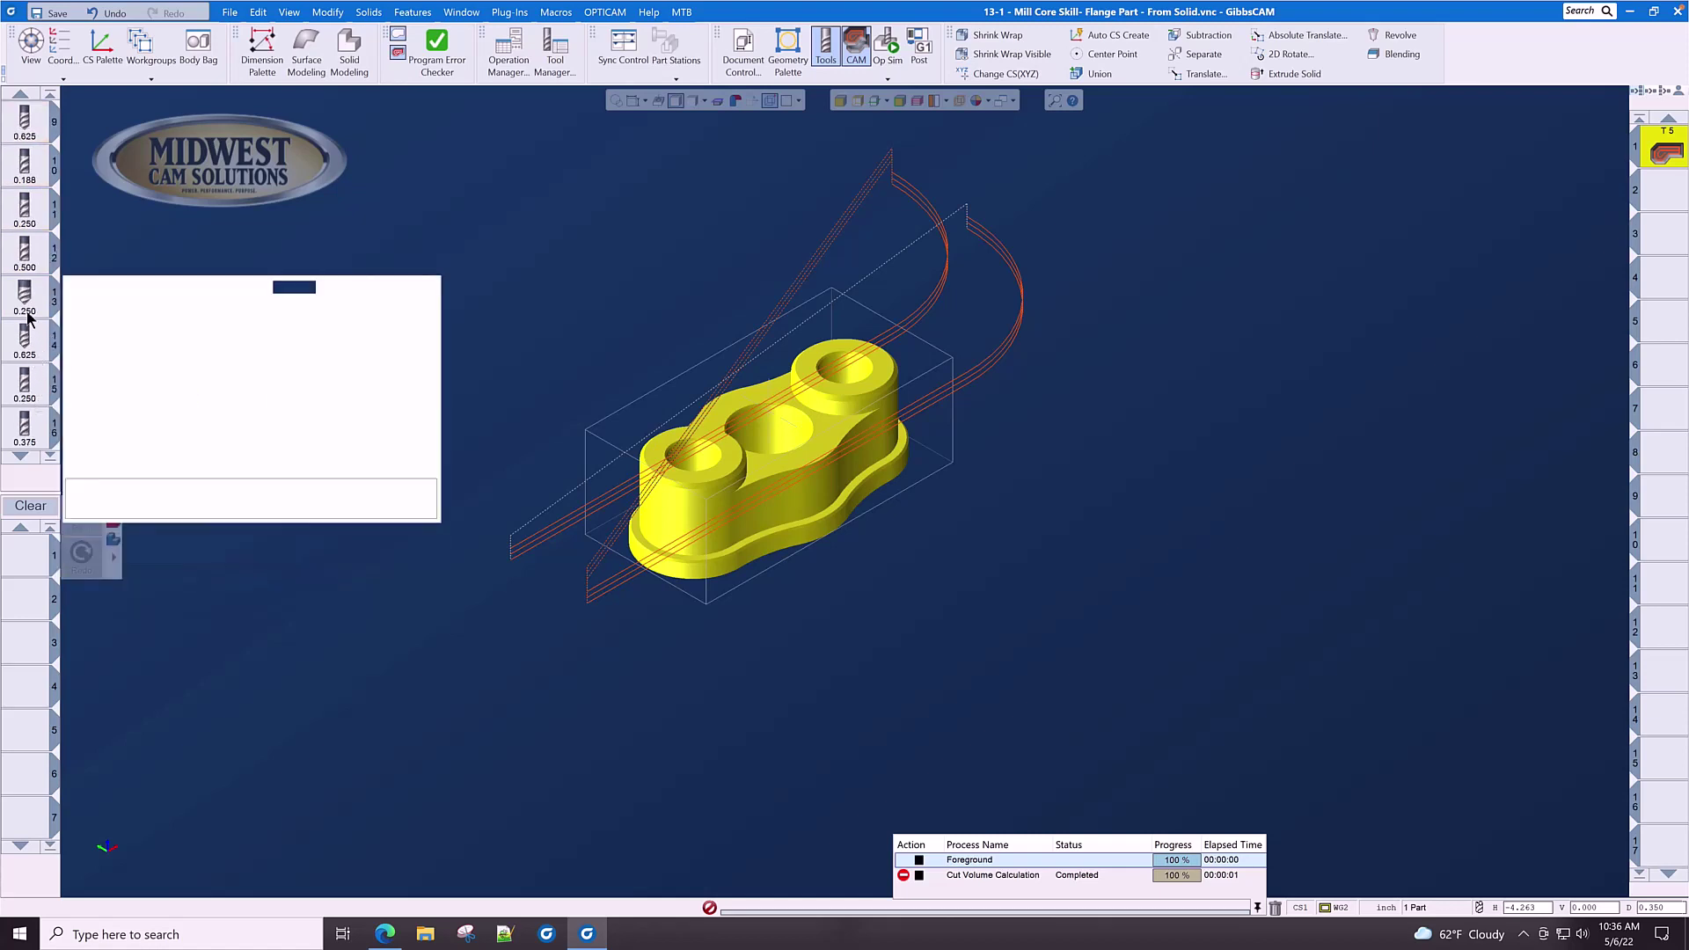
drag(29, 256, 37, 552)
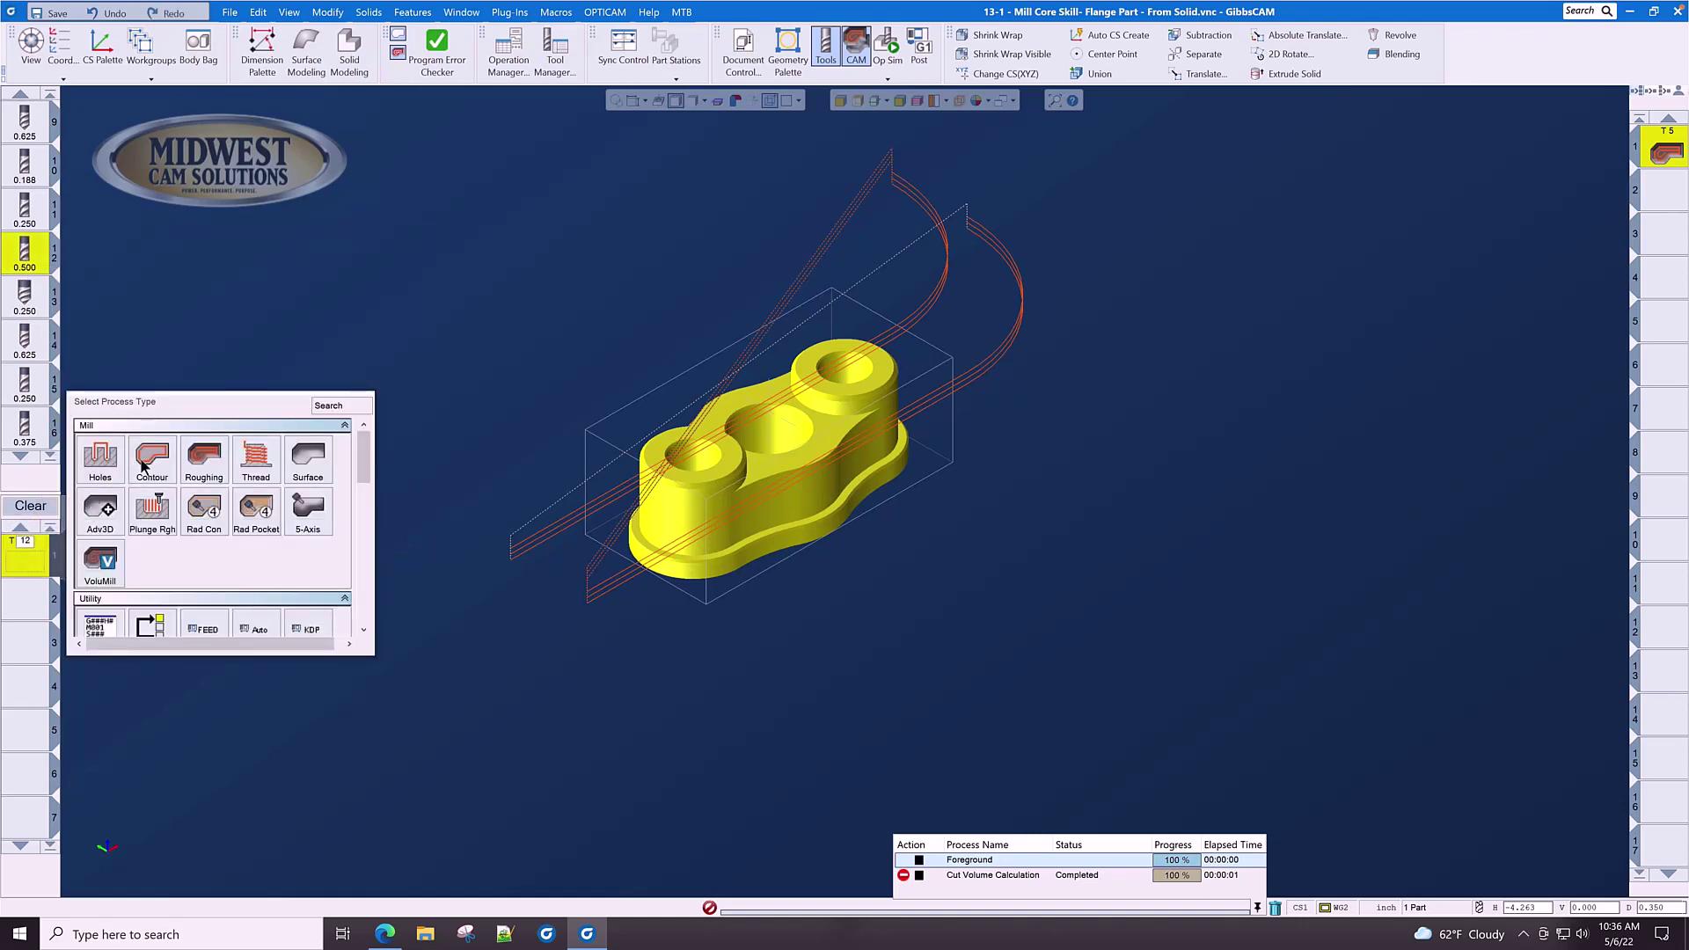
click(95, 557)
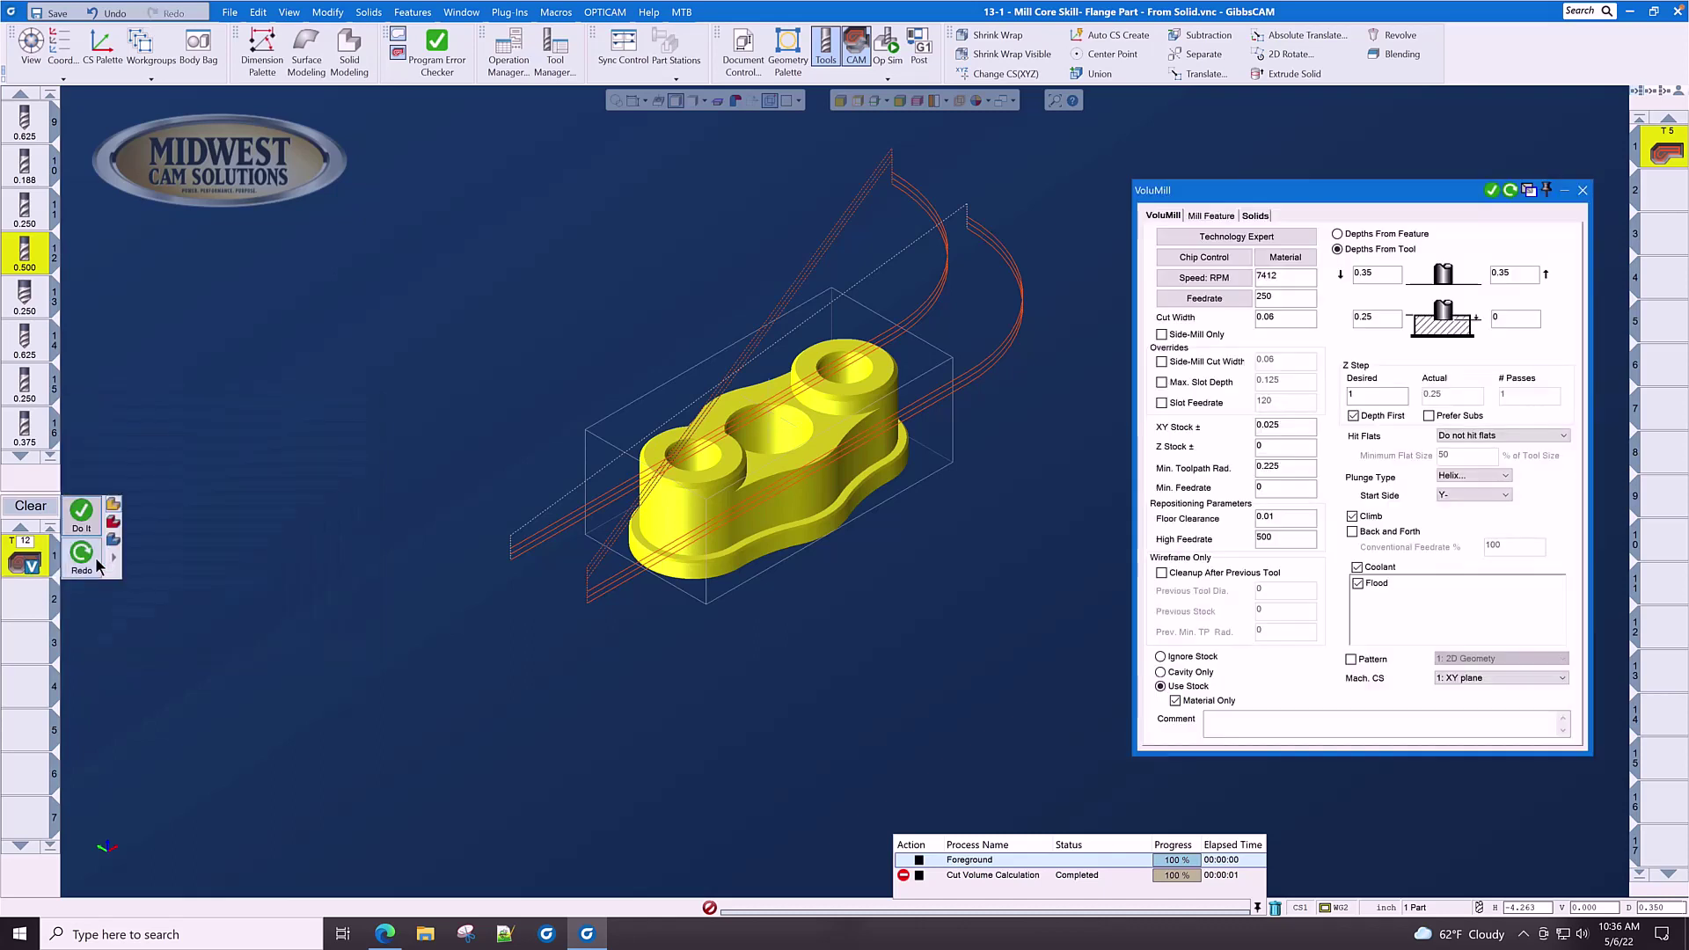
Give Milling Tool #12 a 0.01 corner radius and turn its preview
double_click(24, 256)
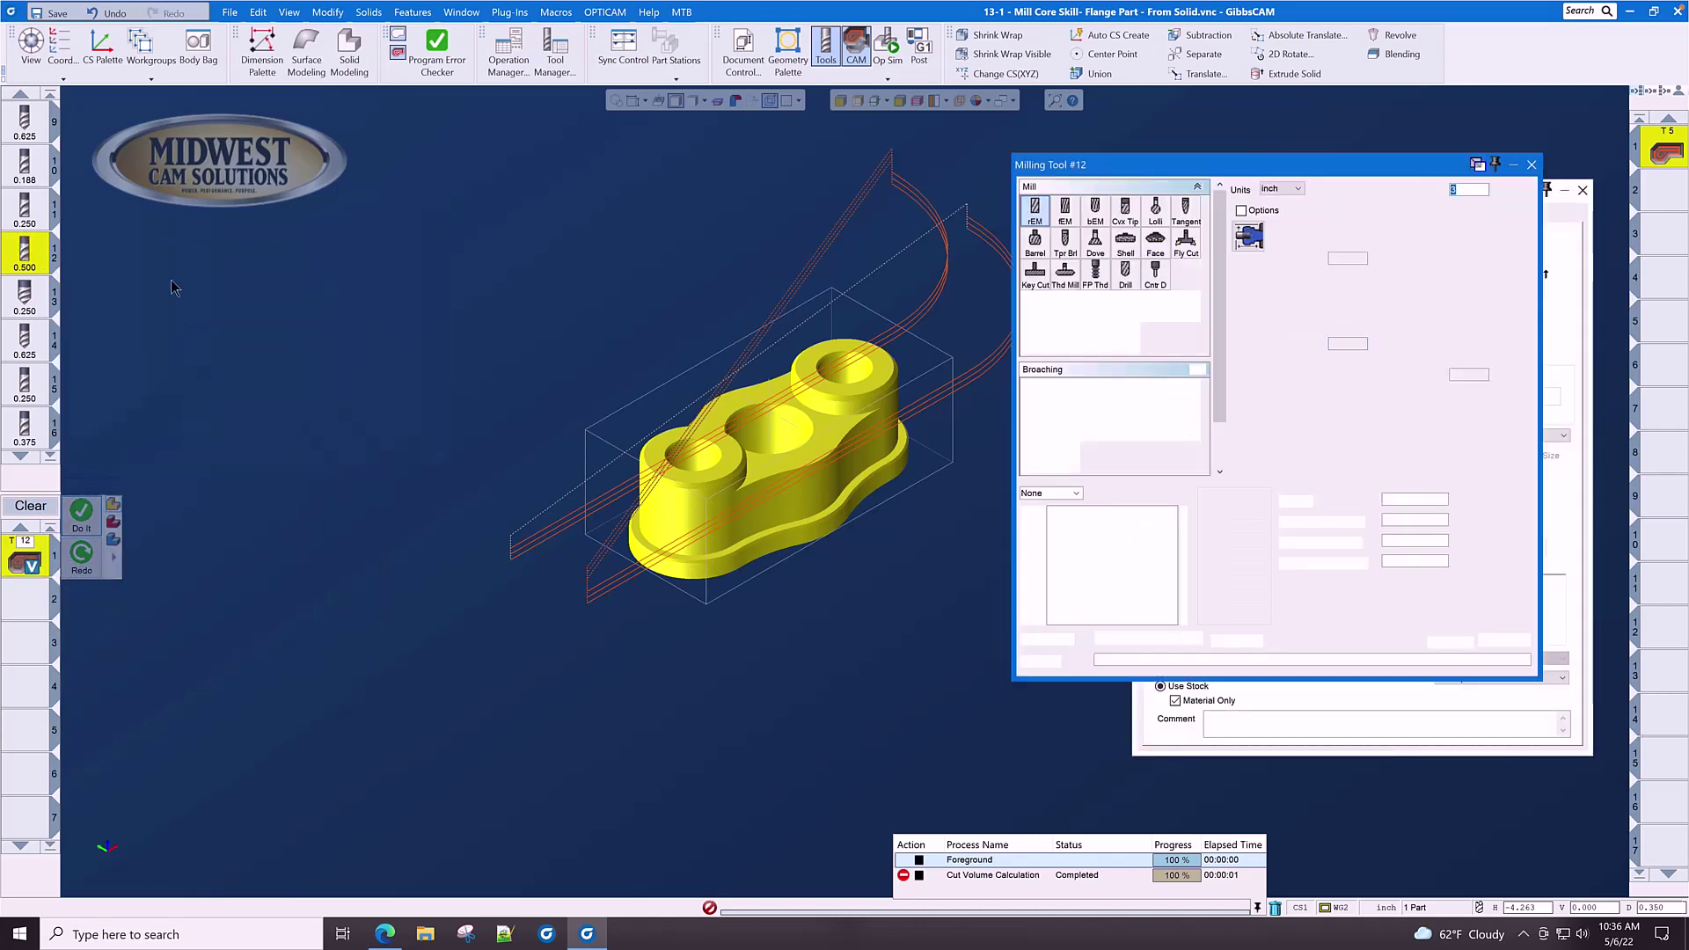
click(1350, 342)
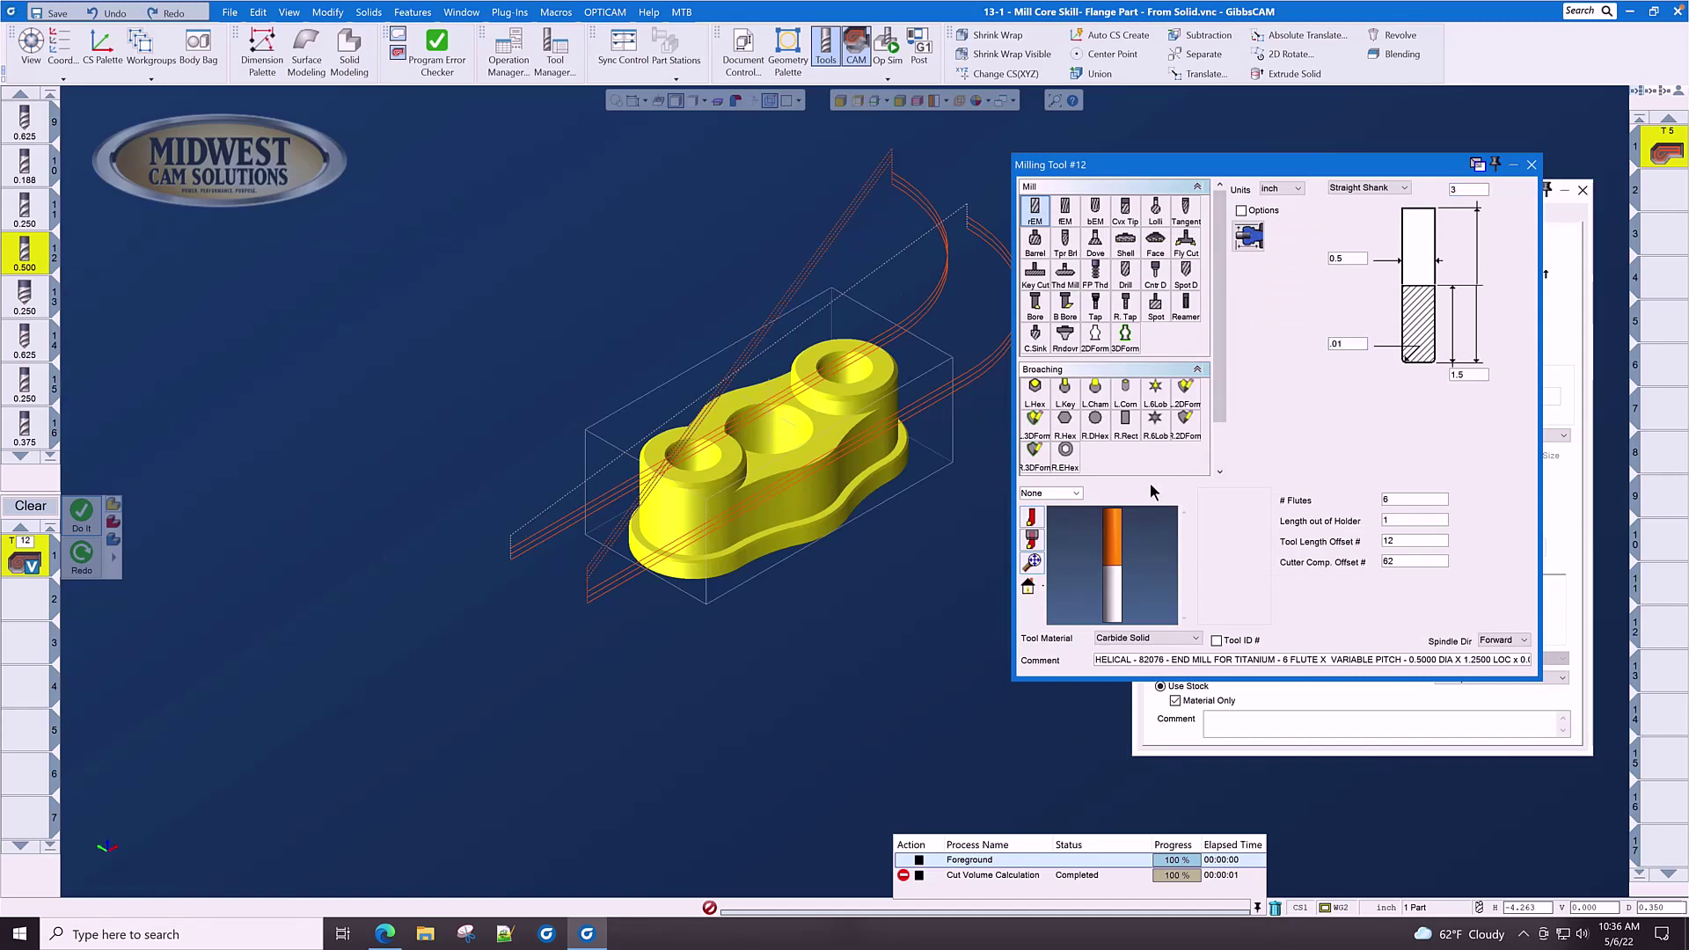
scroll(1127, 618, down, 3)
scroll(1127, 618, up, 5)
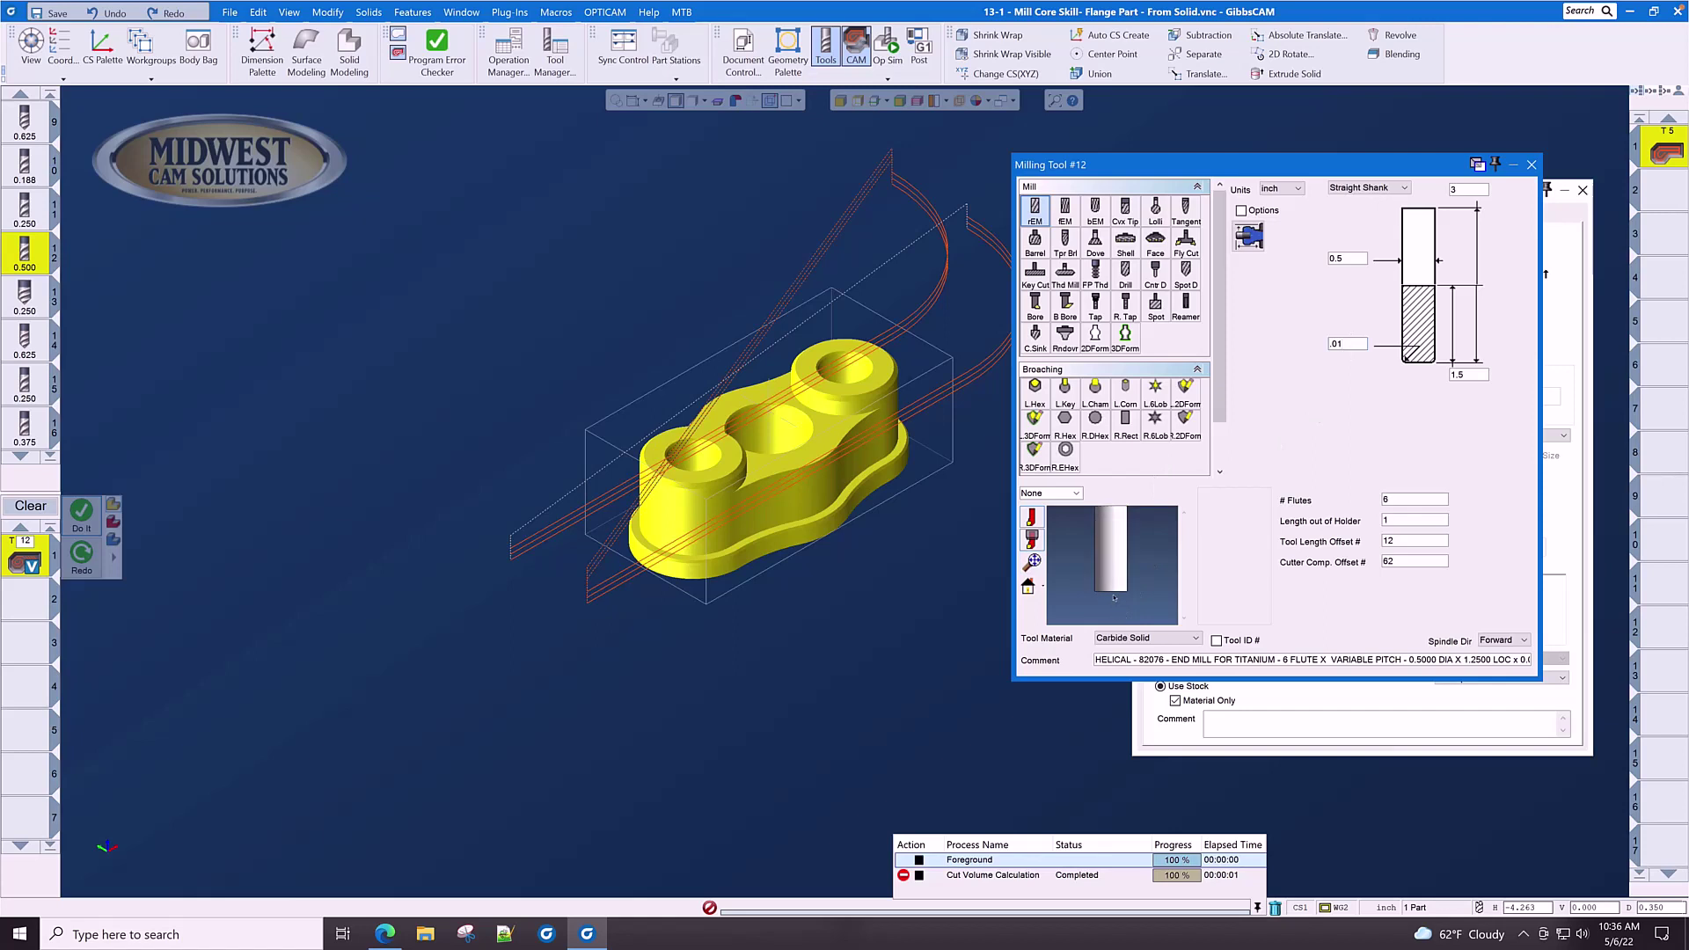
drag(1112, 593, 1119, 605)
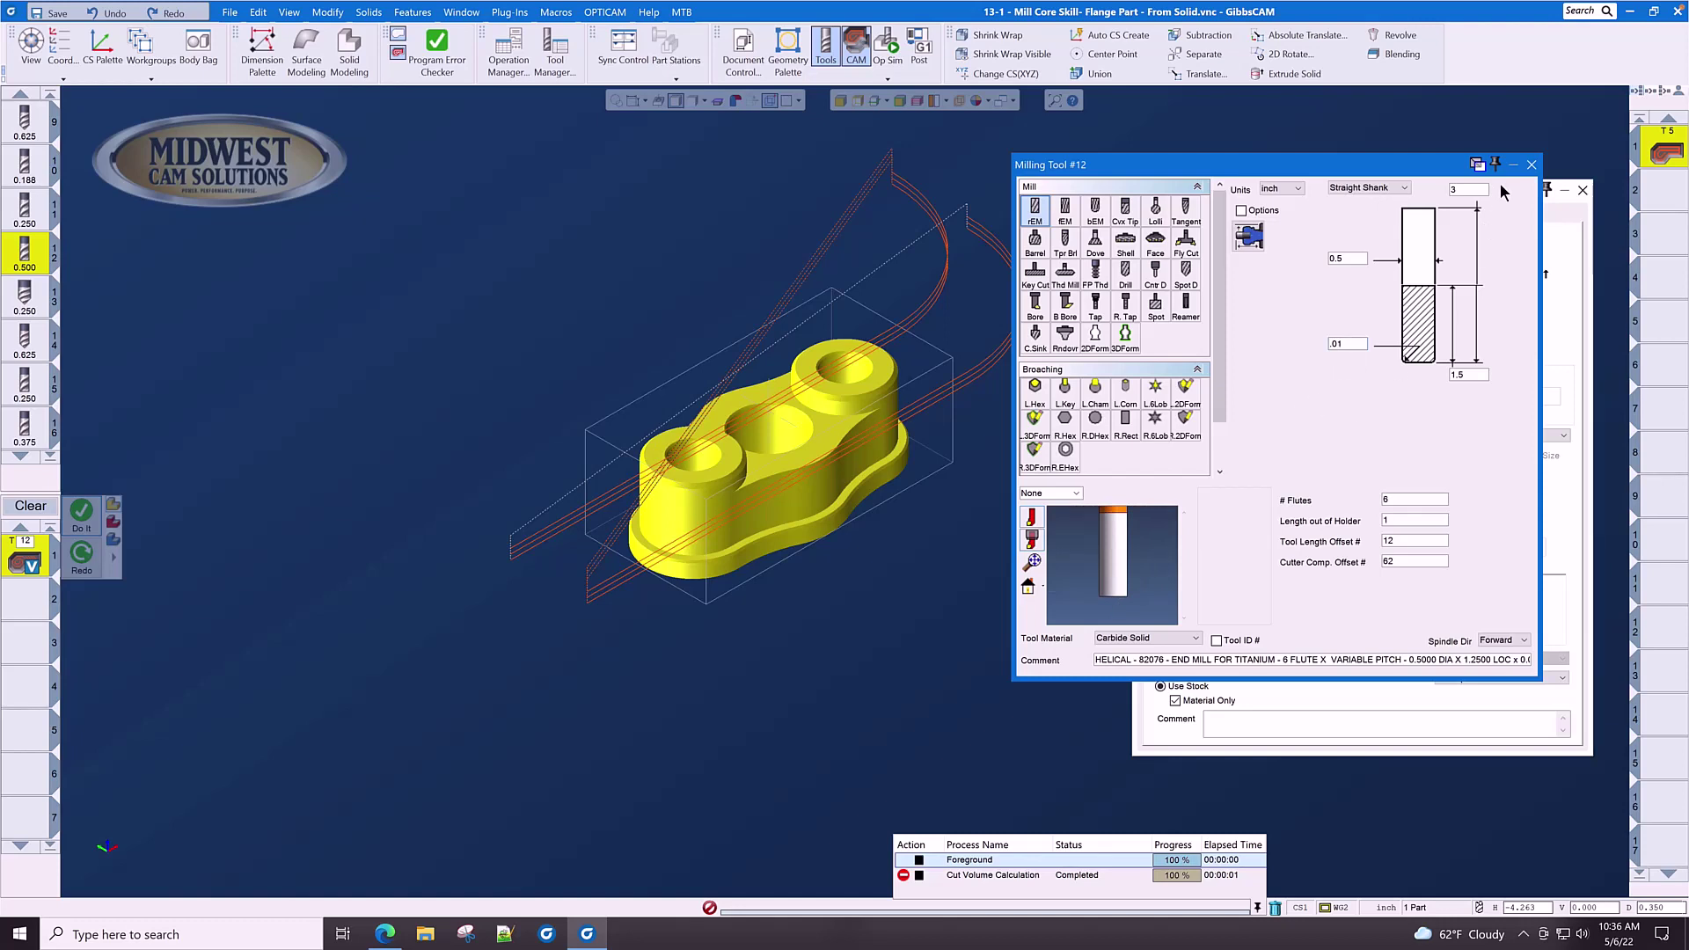
Close the Milling Tool #12 dialog and orbit the part slightly
click(1531, 166)
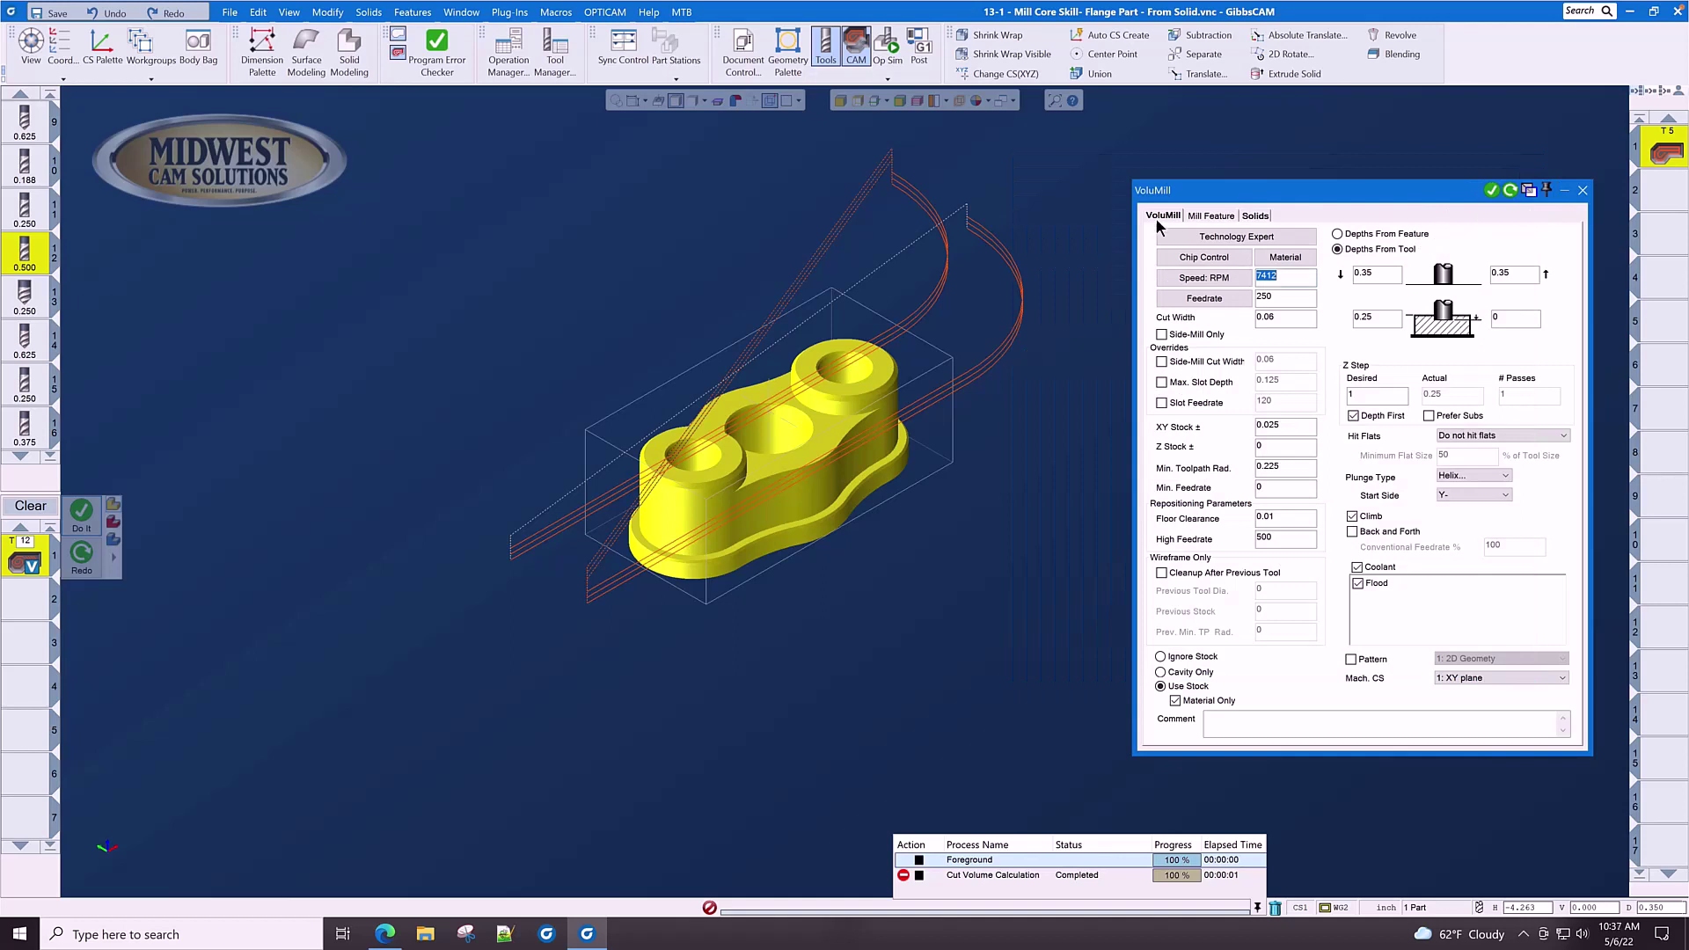
middle_drag(1012, 280, 965, 302)
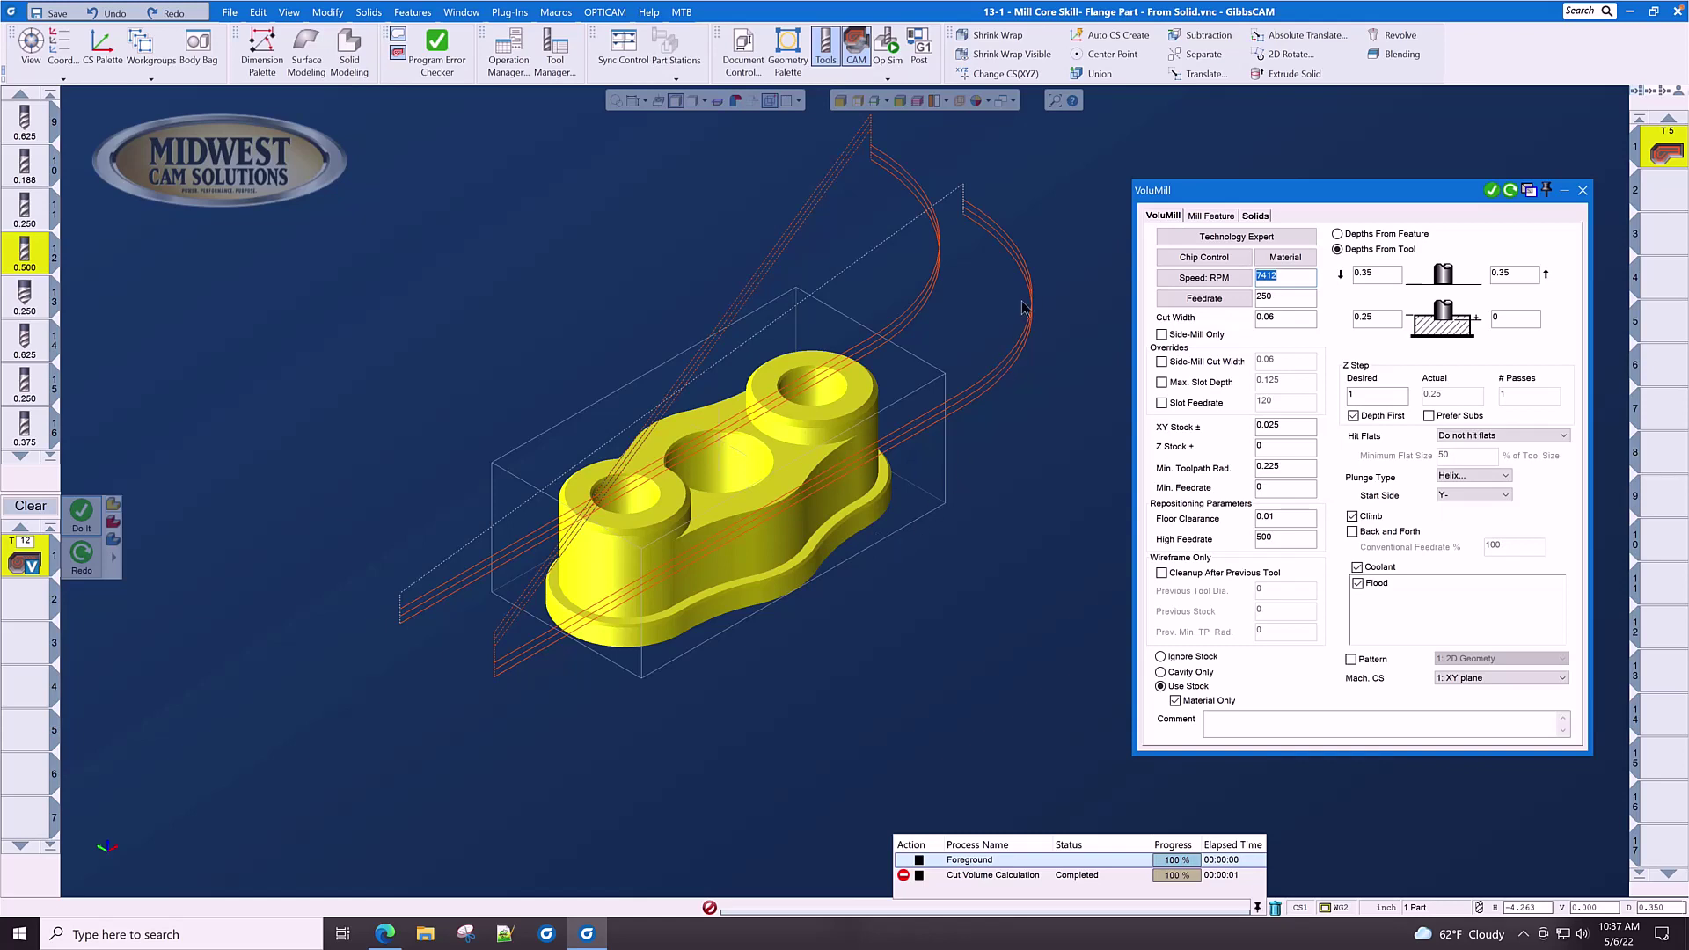
In the Technology Expert, choose Carbon Steel material and a 40 Taper machine
click(1253, 240)
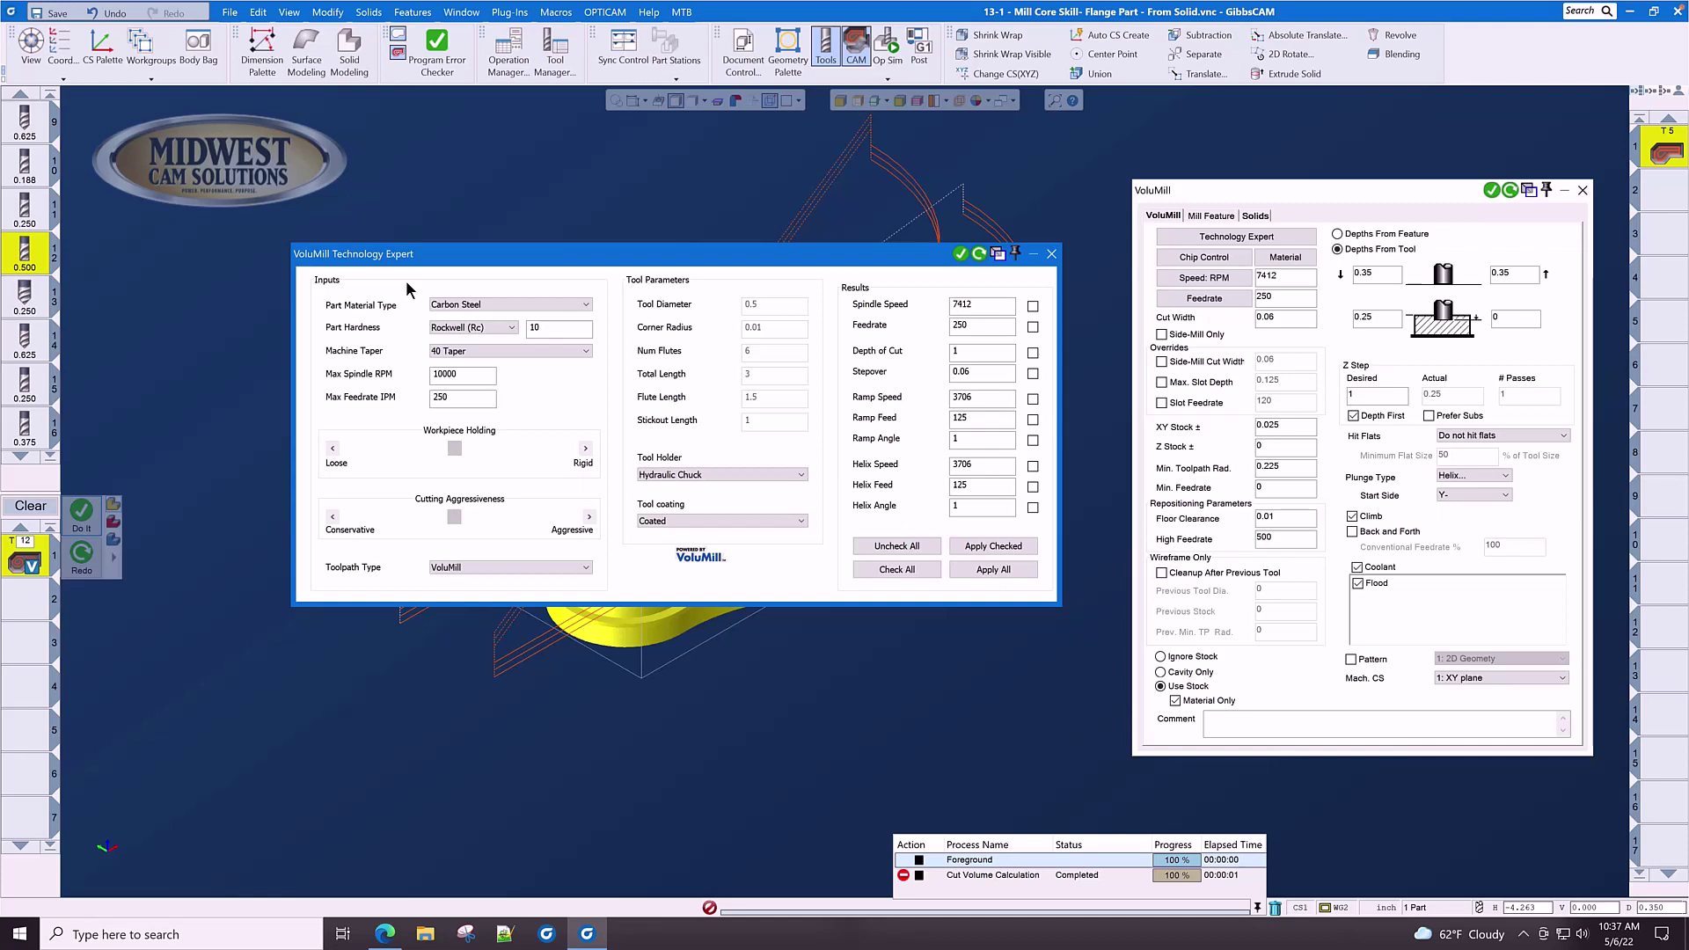
click(519, 306)
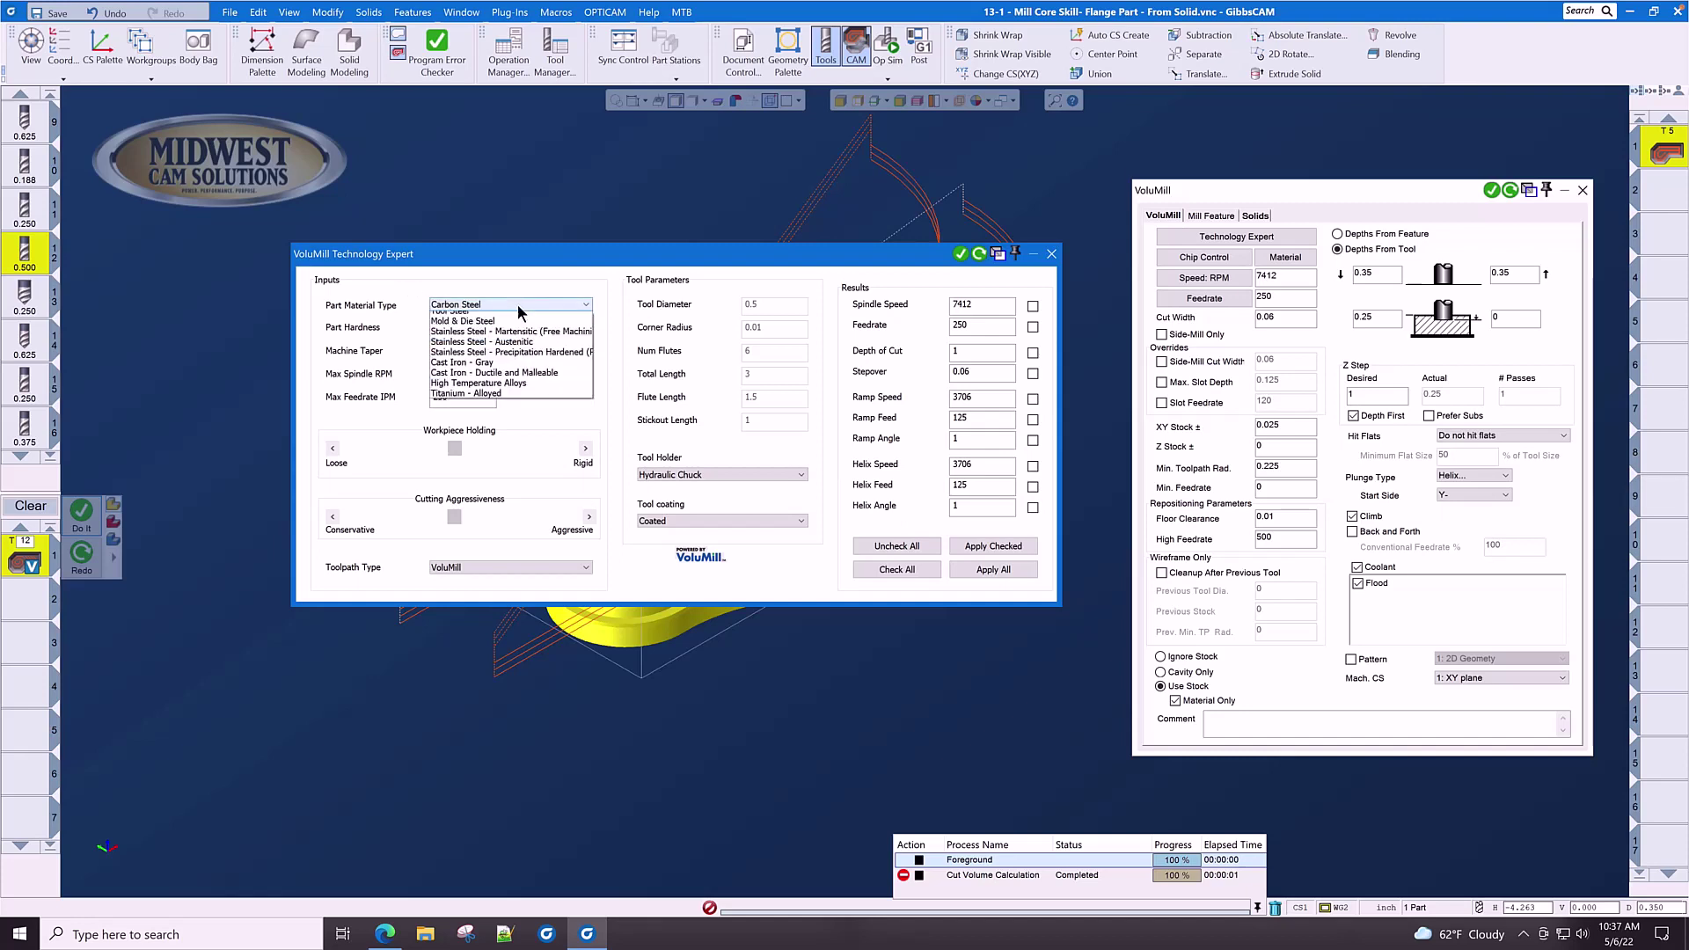
click(508, 358)
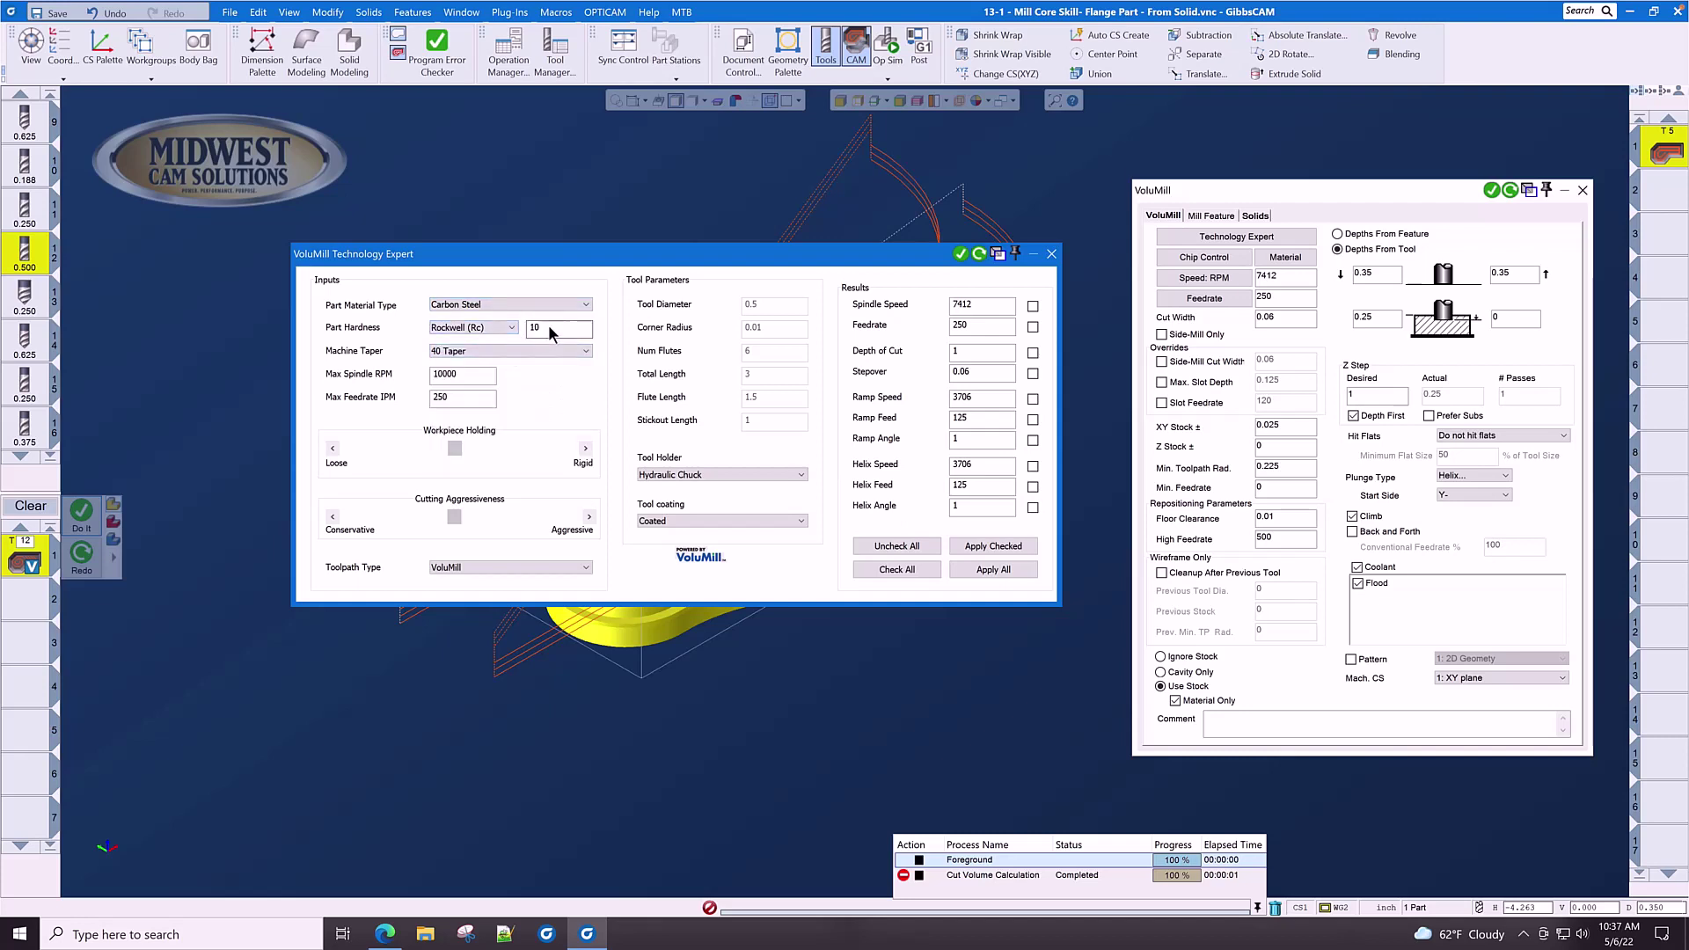
click(550, 348)
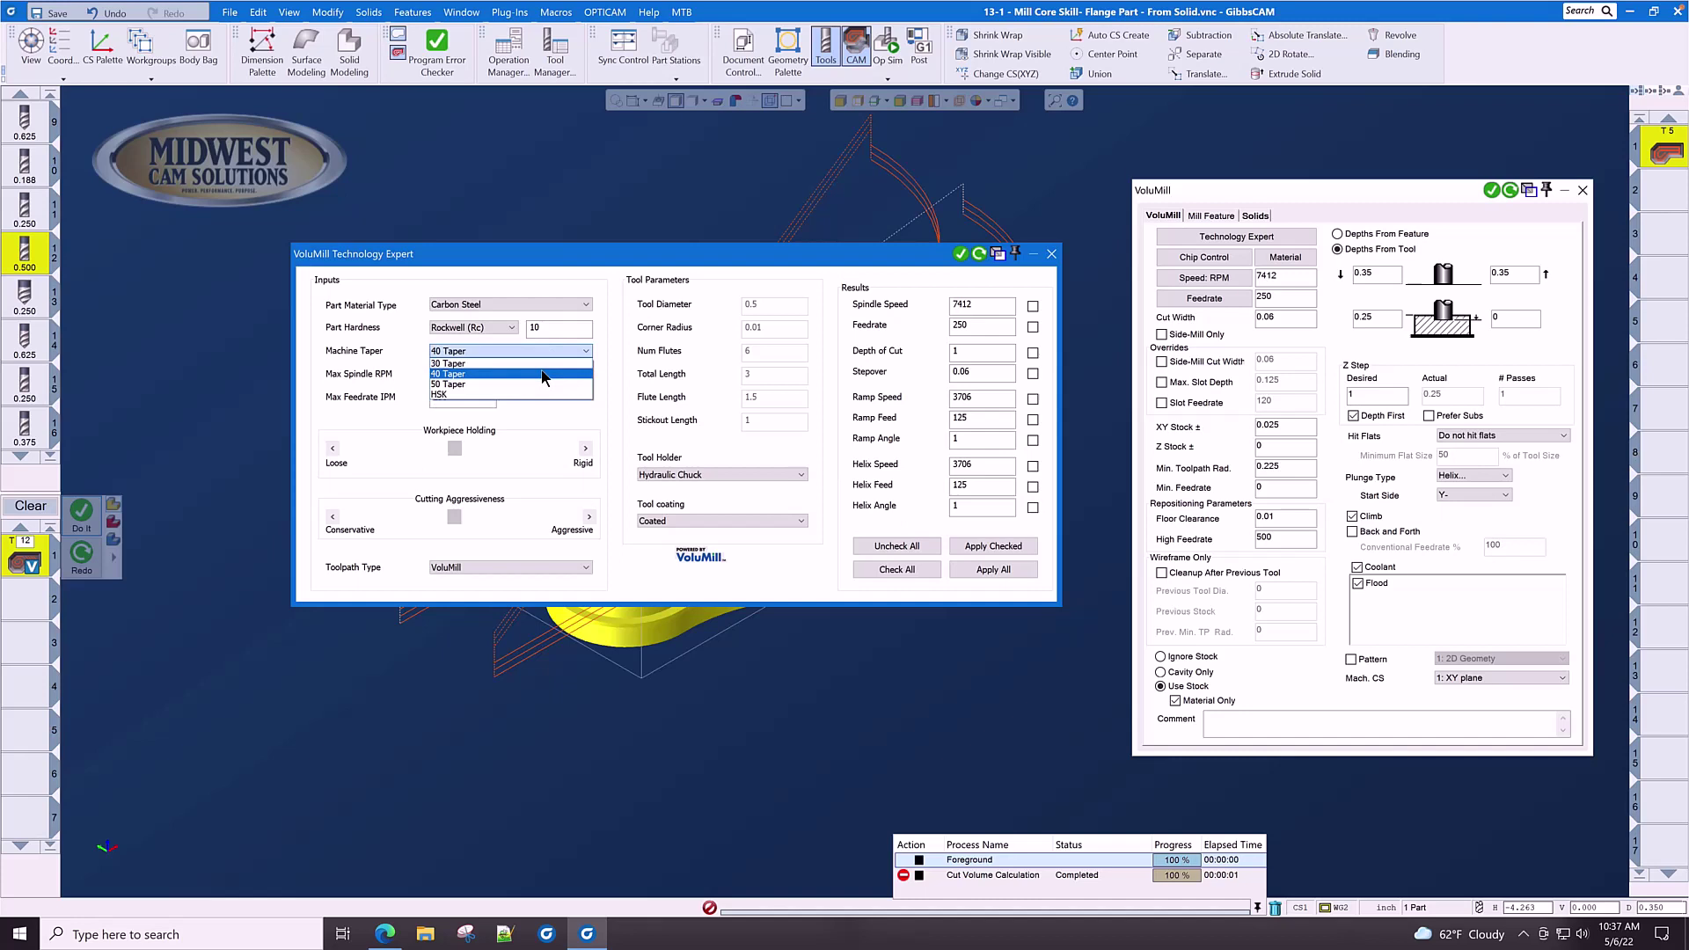
click(543, 374)
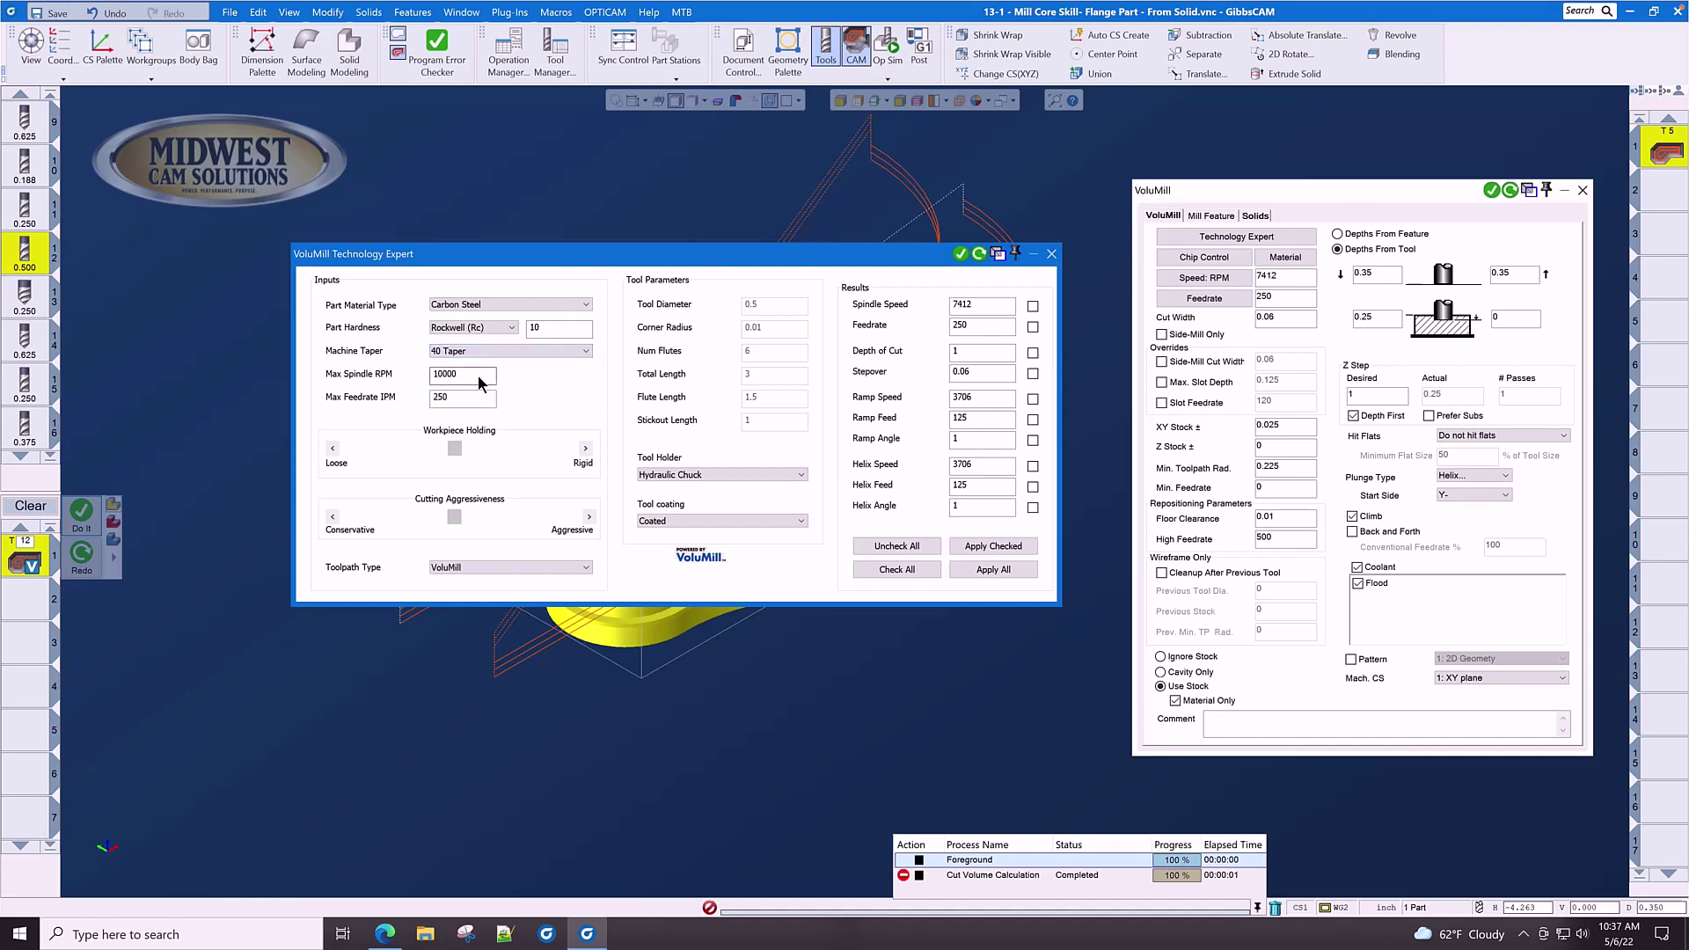
Ease workpiece holding and aggressiveness, keep VoluMill and Coated, and apply all: 7361 RPM, 247.28 feed
click(472, 403)
mouse_move(454, 449)
mouse_down()
mouse_move(521, 450)
mouse_move(374, 454)
mouse_move(457, 459)
mouse_up()
drag(455, 519, 452, 520)
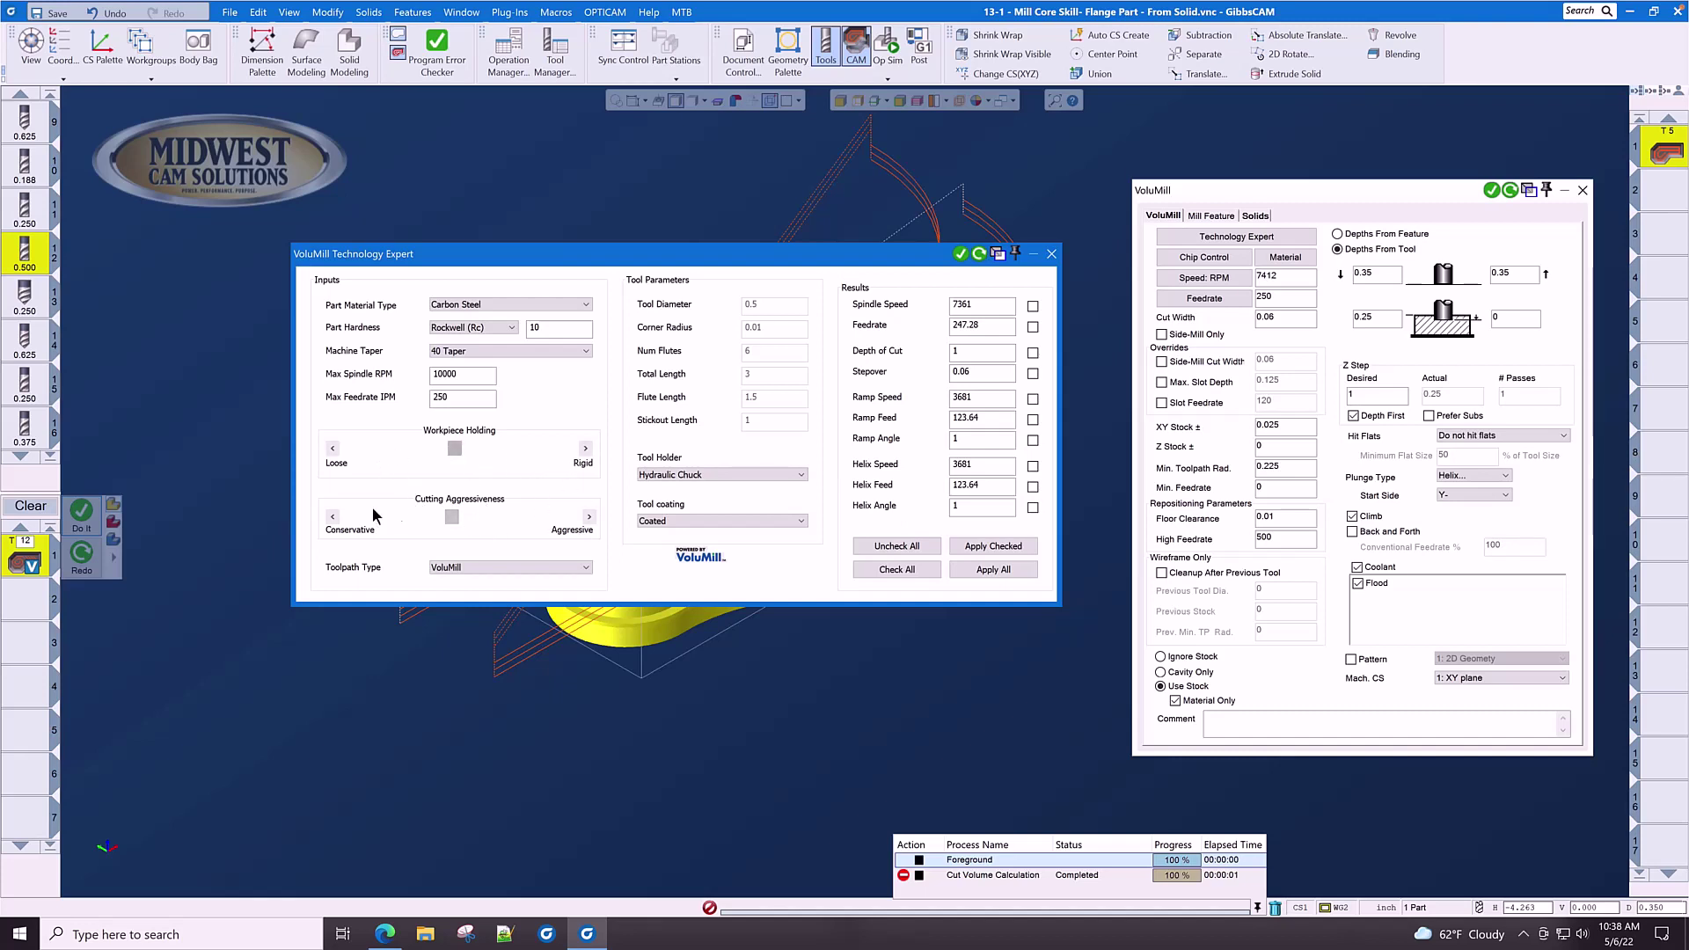
click(587, 569)
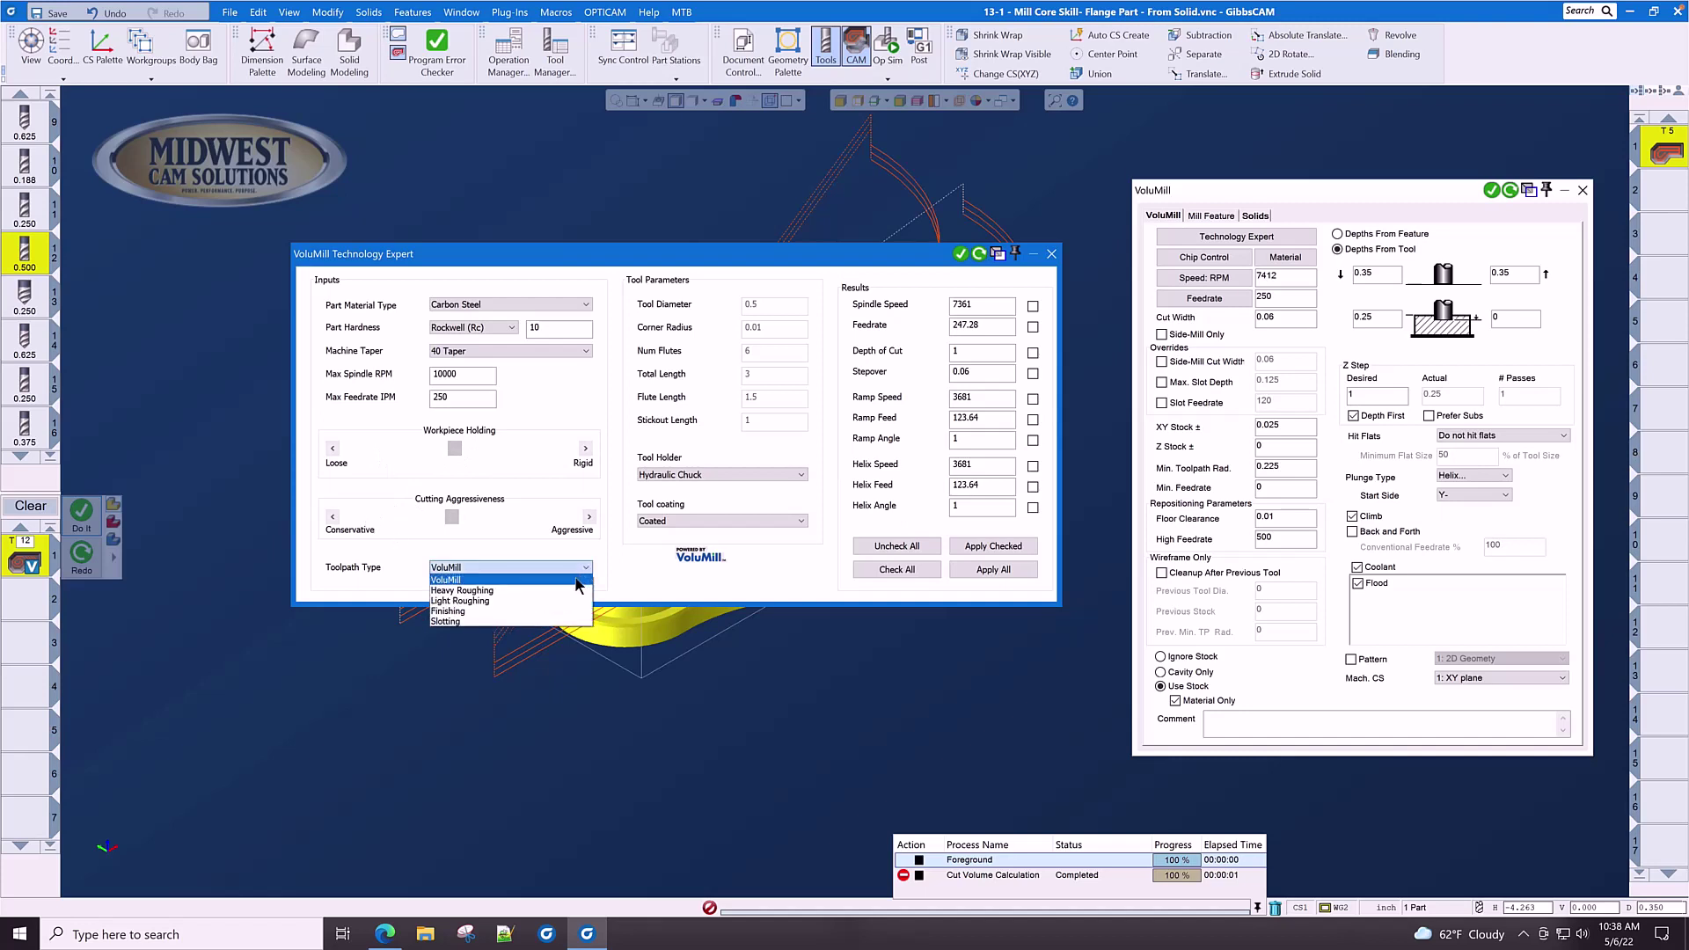
click(575, 579)
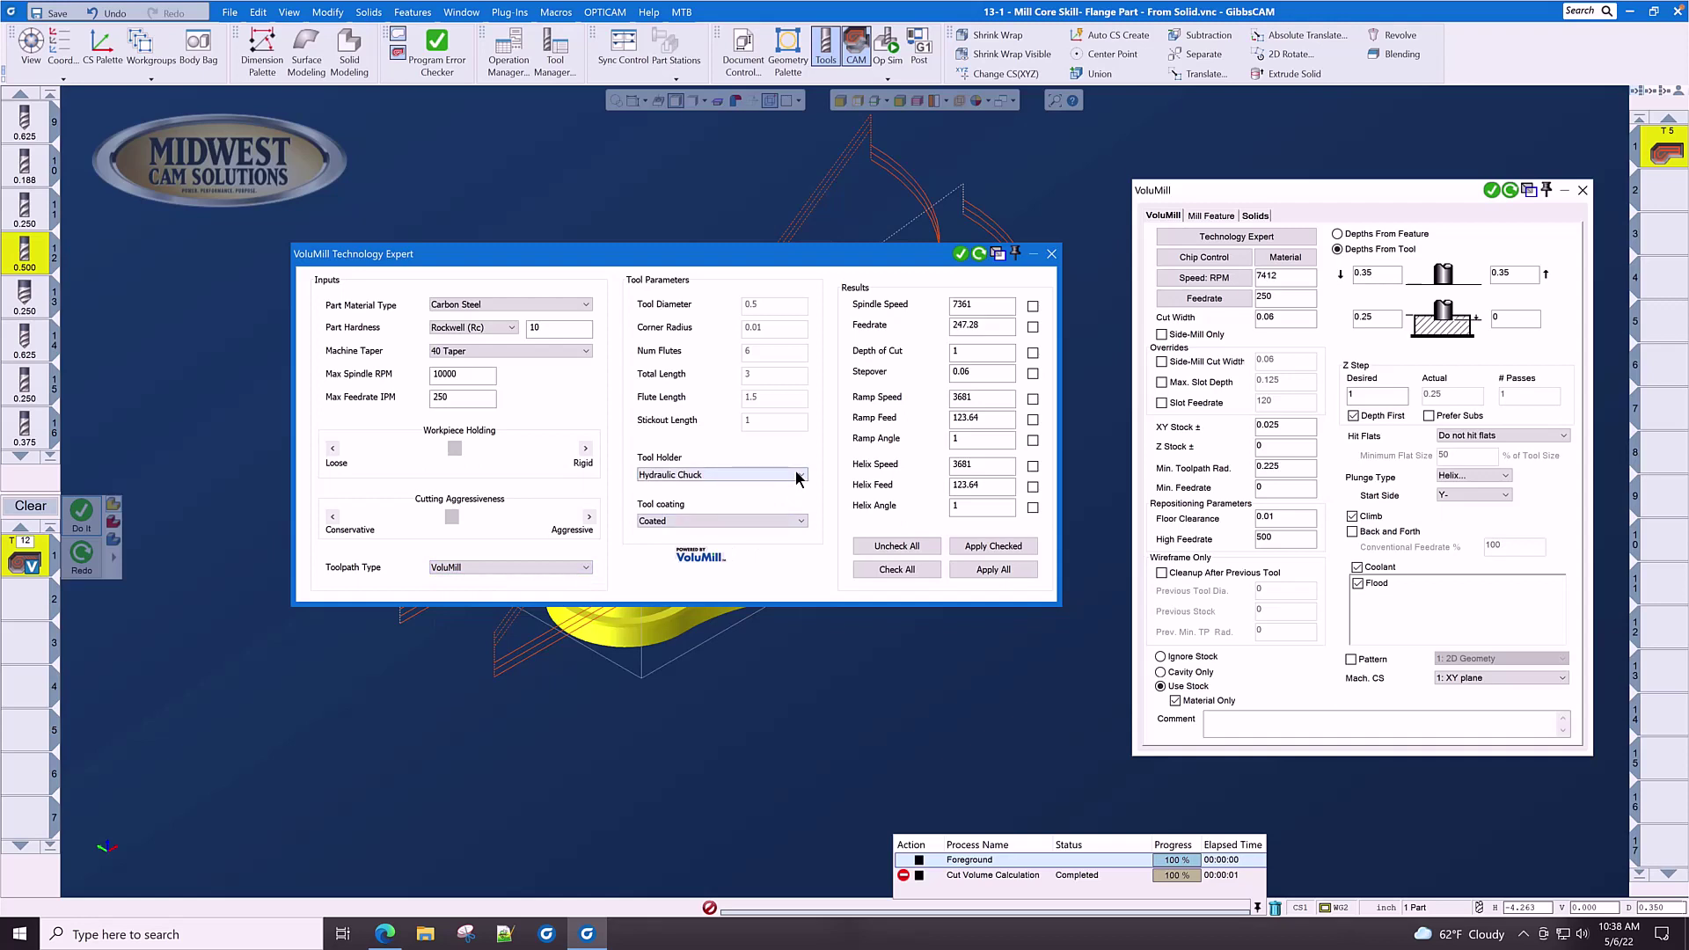
click(779, 521)
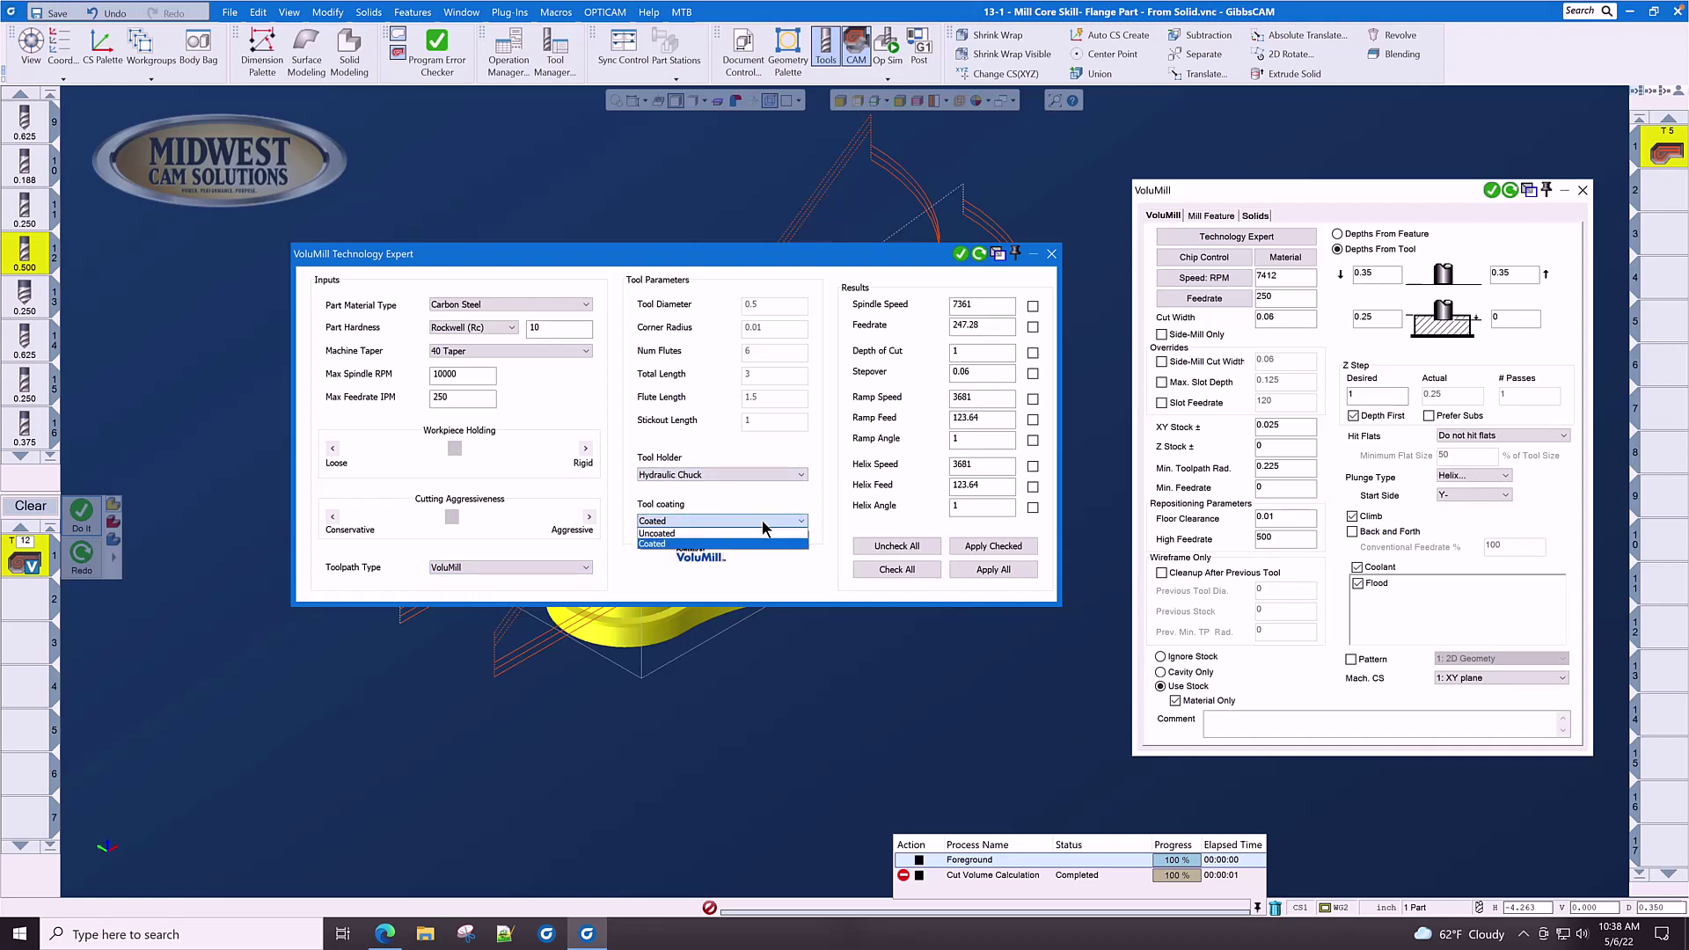
click(755, 543)
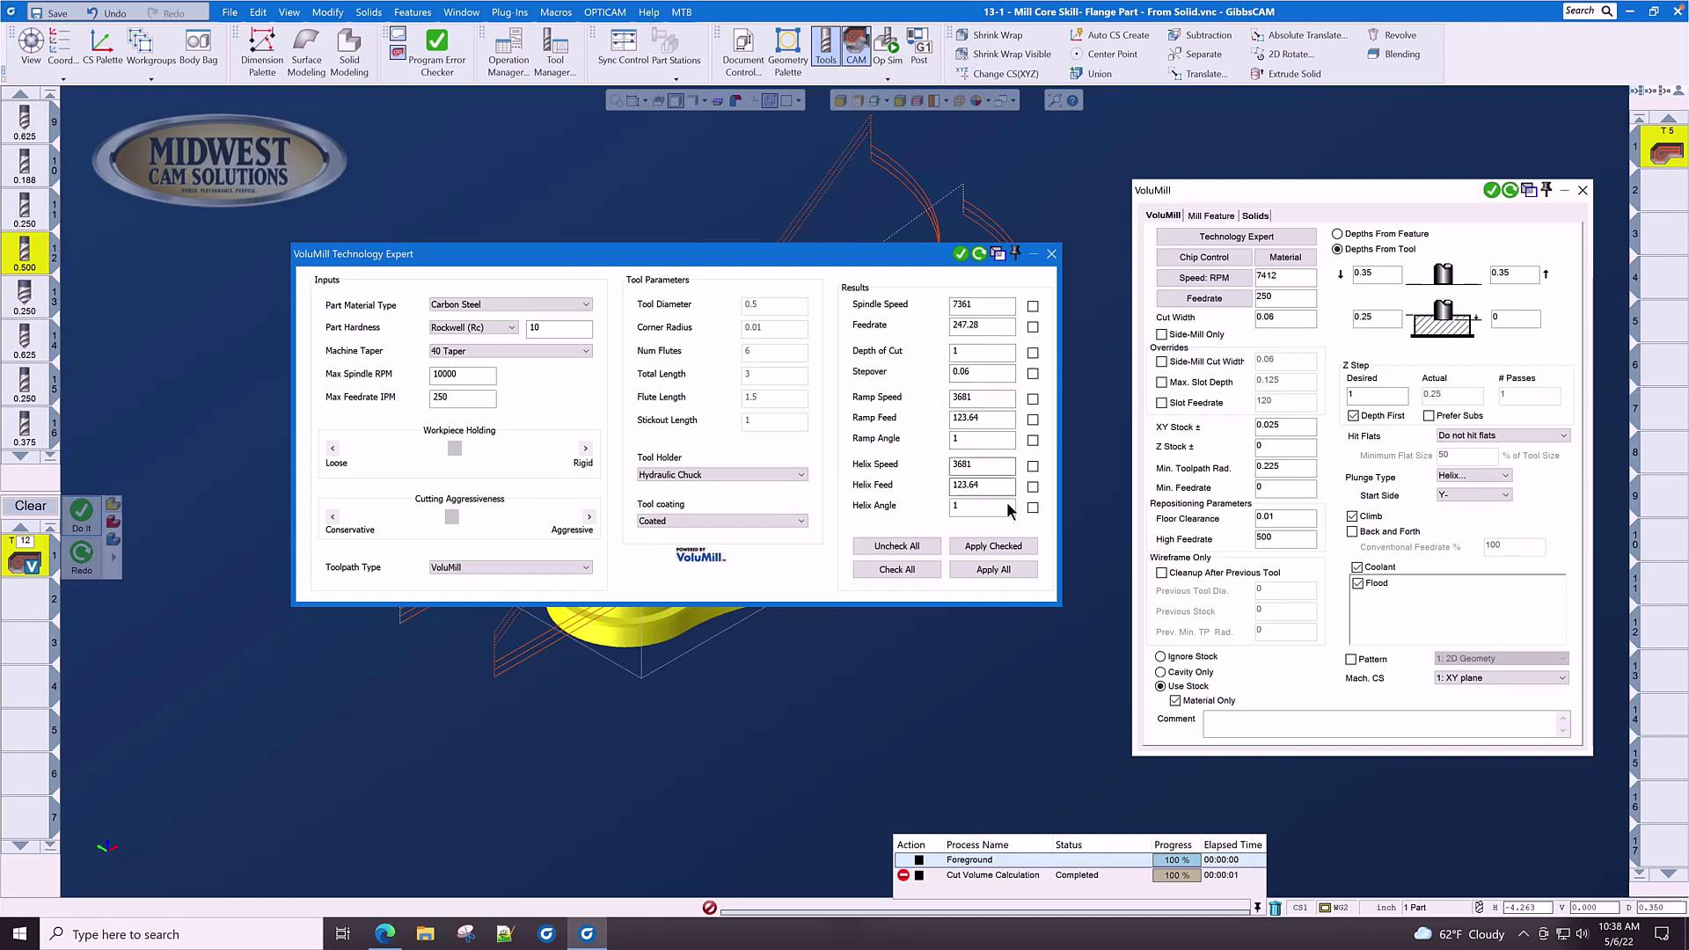
click(992, 573)
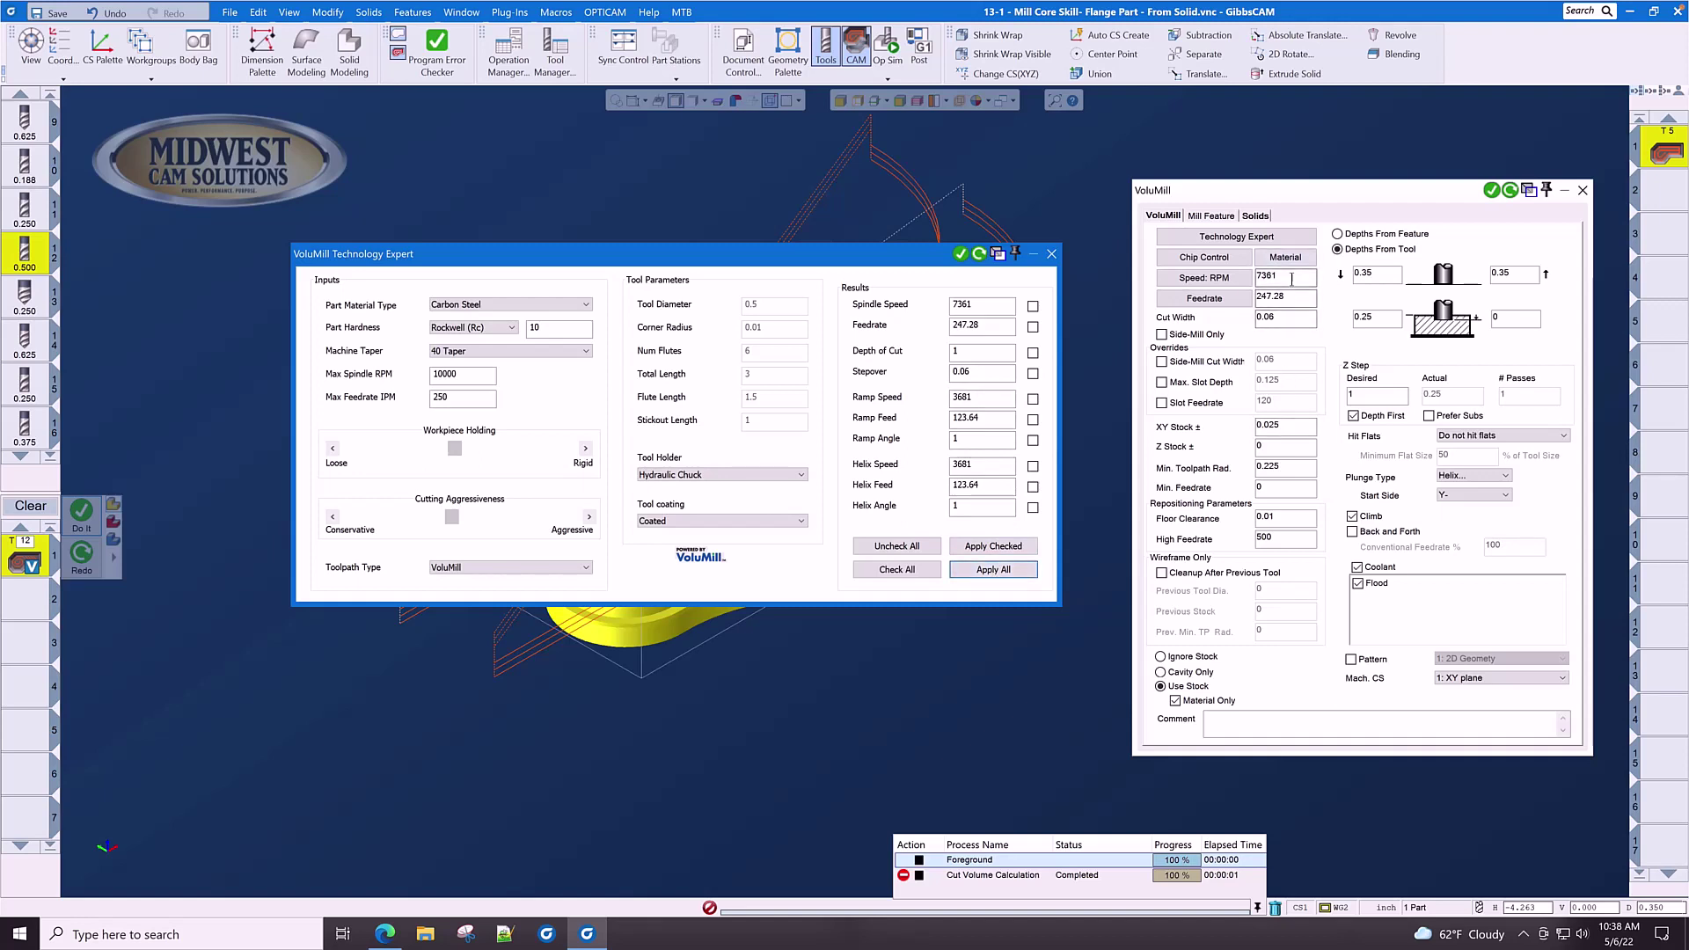
Close the Technology Expert and set the lower-left VoluMill depth to 0
click(1051, 254)
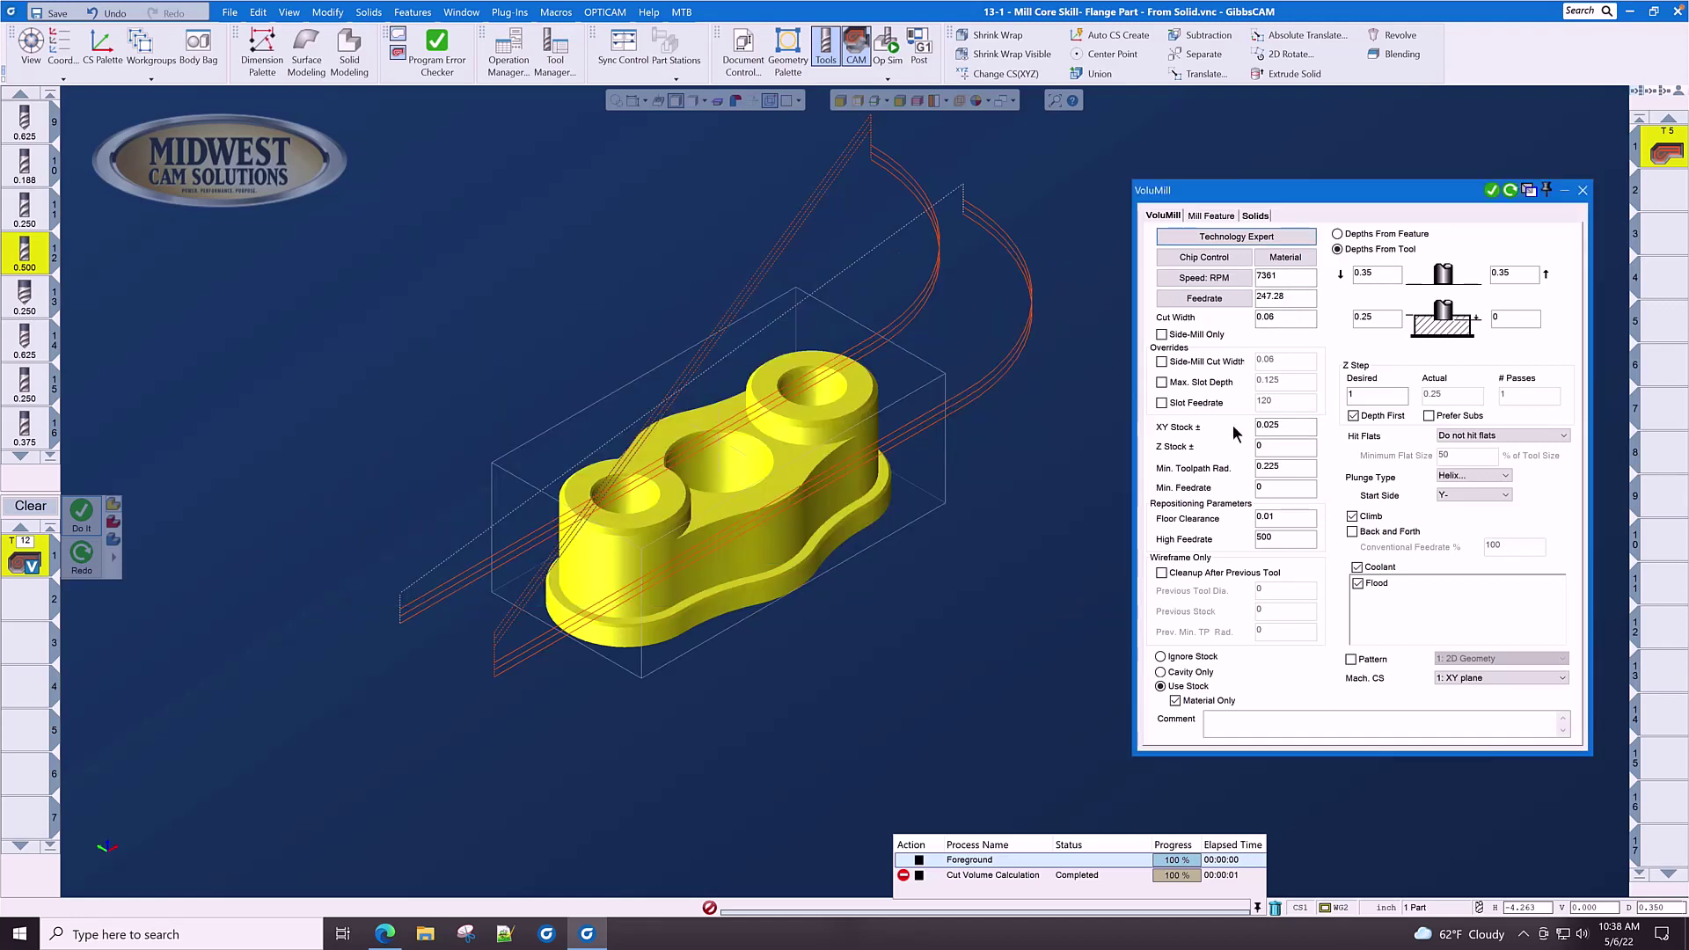
click(1301, 429)
double_click(1301, 430)
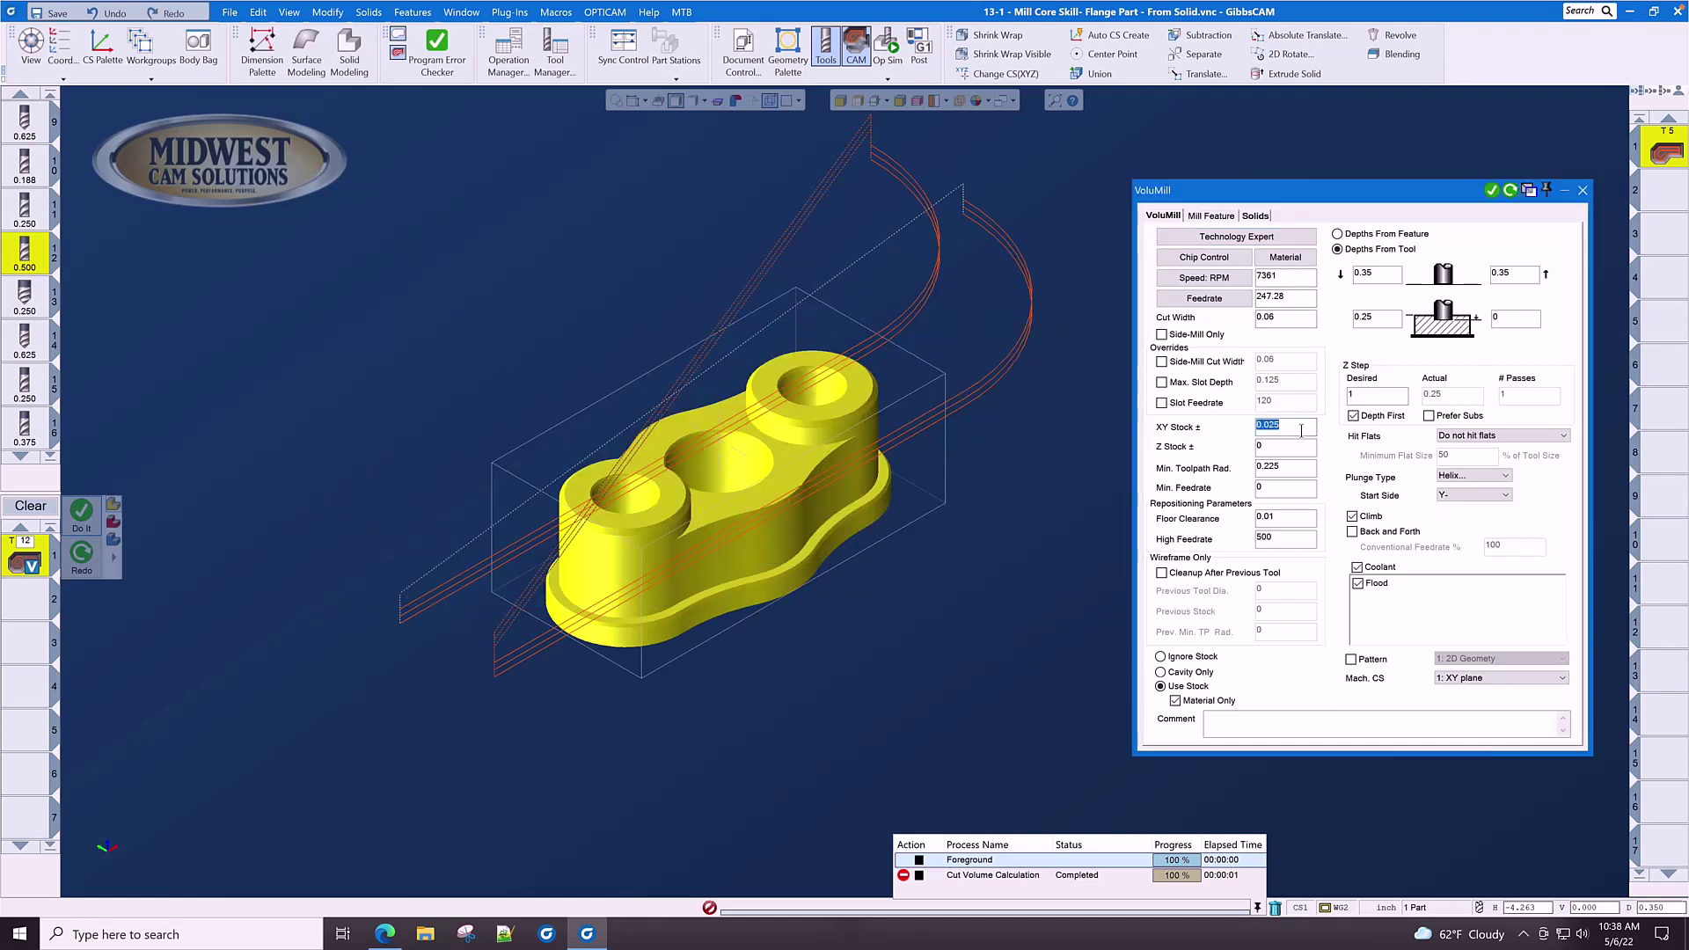
double_click(1391, 323)
text(0)
click(1513, 318)
double_click(1513, 319)
Clear the bottom depth for -1.28 and set both top depths to 0.1
key(alt+Tab)
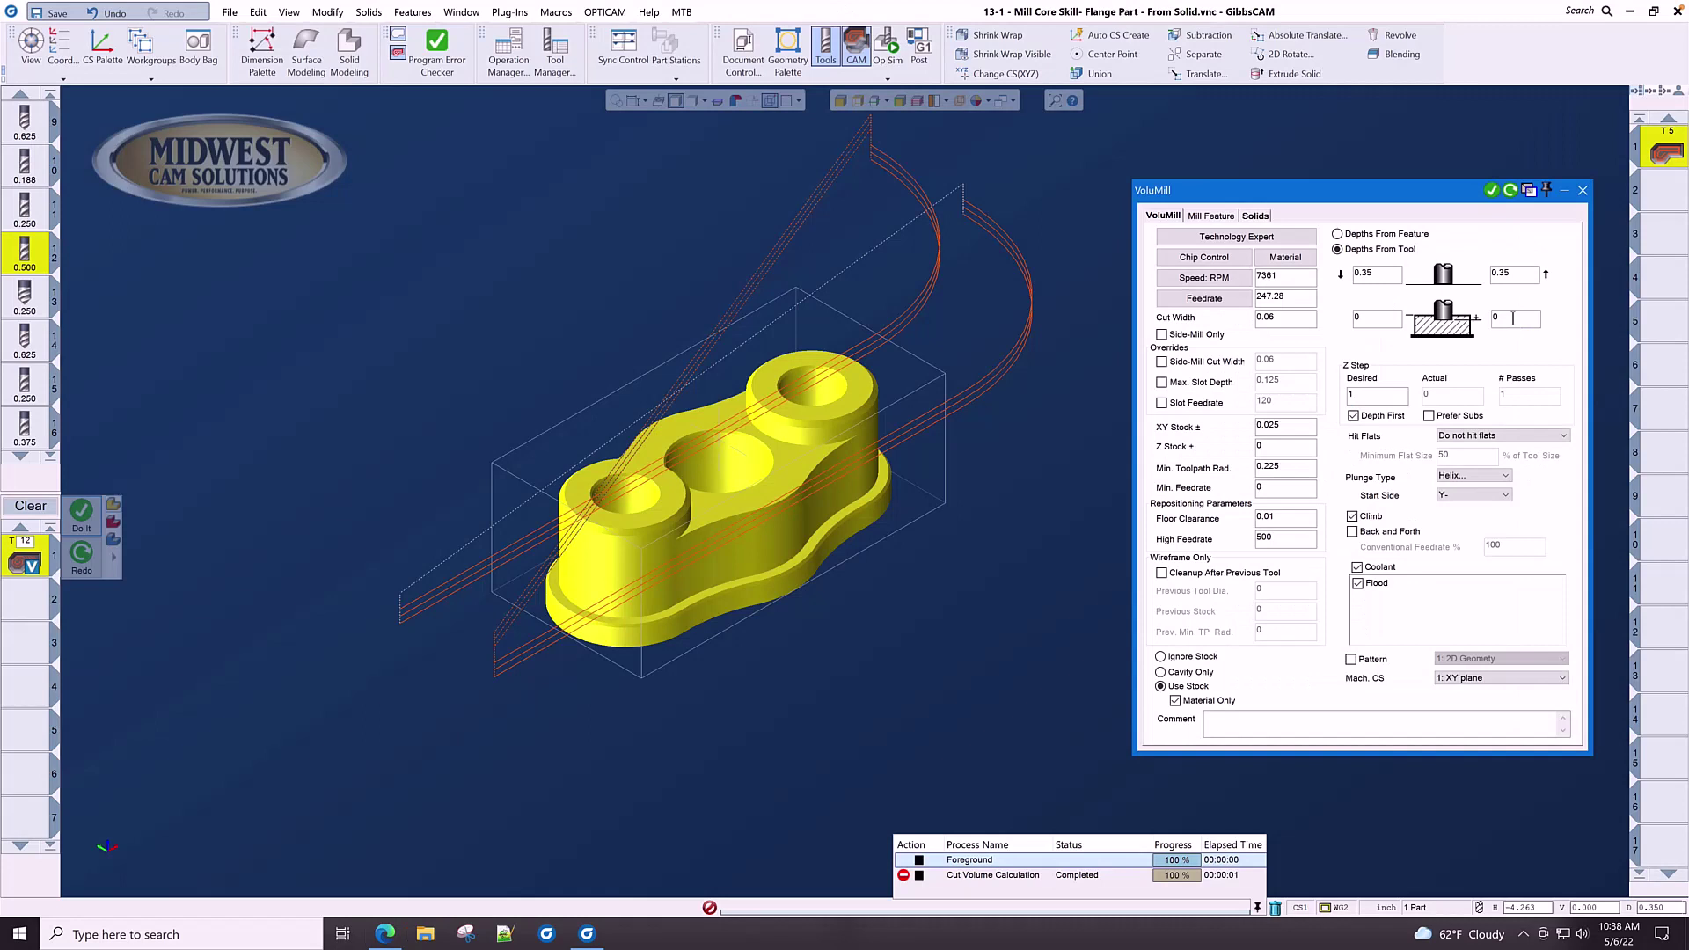
click(1513, 318)
double_click(1513, 319)
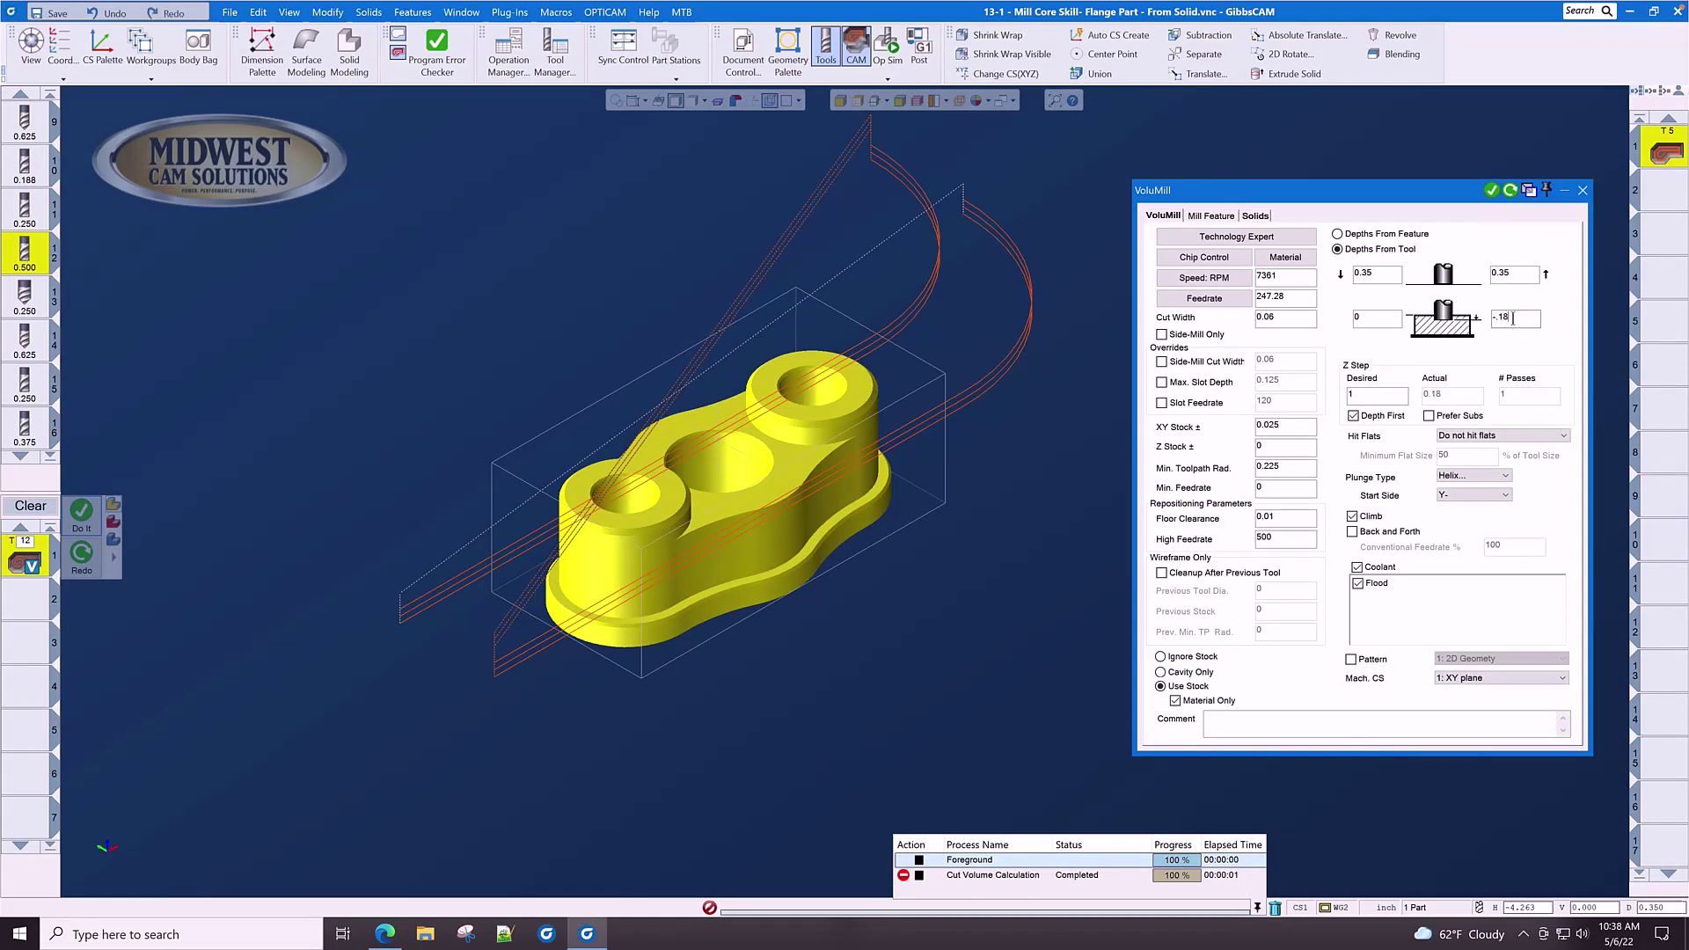
key(BackSpace)
key(BackSpace)
key(BackSpace)
key(BackSpace)
double_click(1384, 279)
text(.1)
double_click(1506, 273)
text(.1)
double_click(1378, 319)
Set VoluMill plunge type to 'Do not plunge', turn coolant off, and confirm the settings
click(1502, 476)
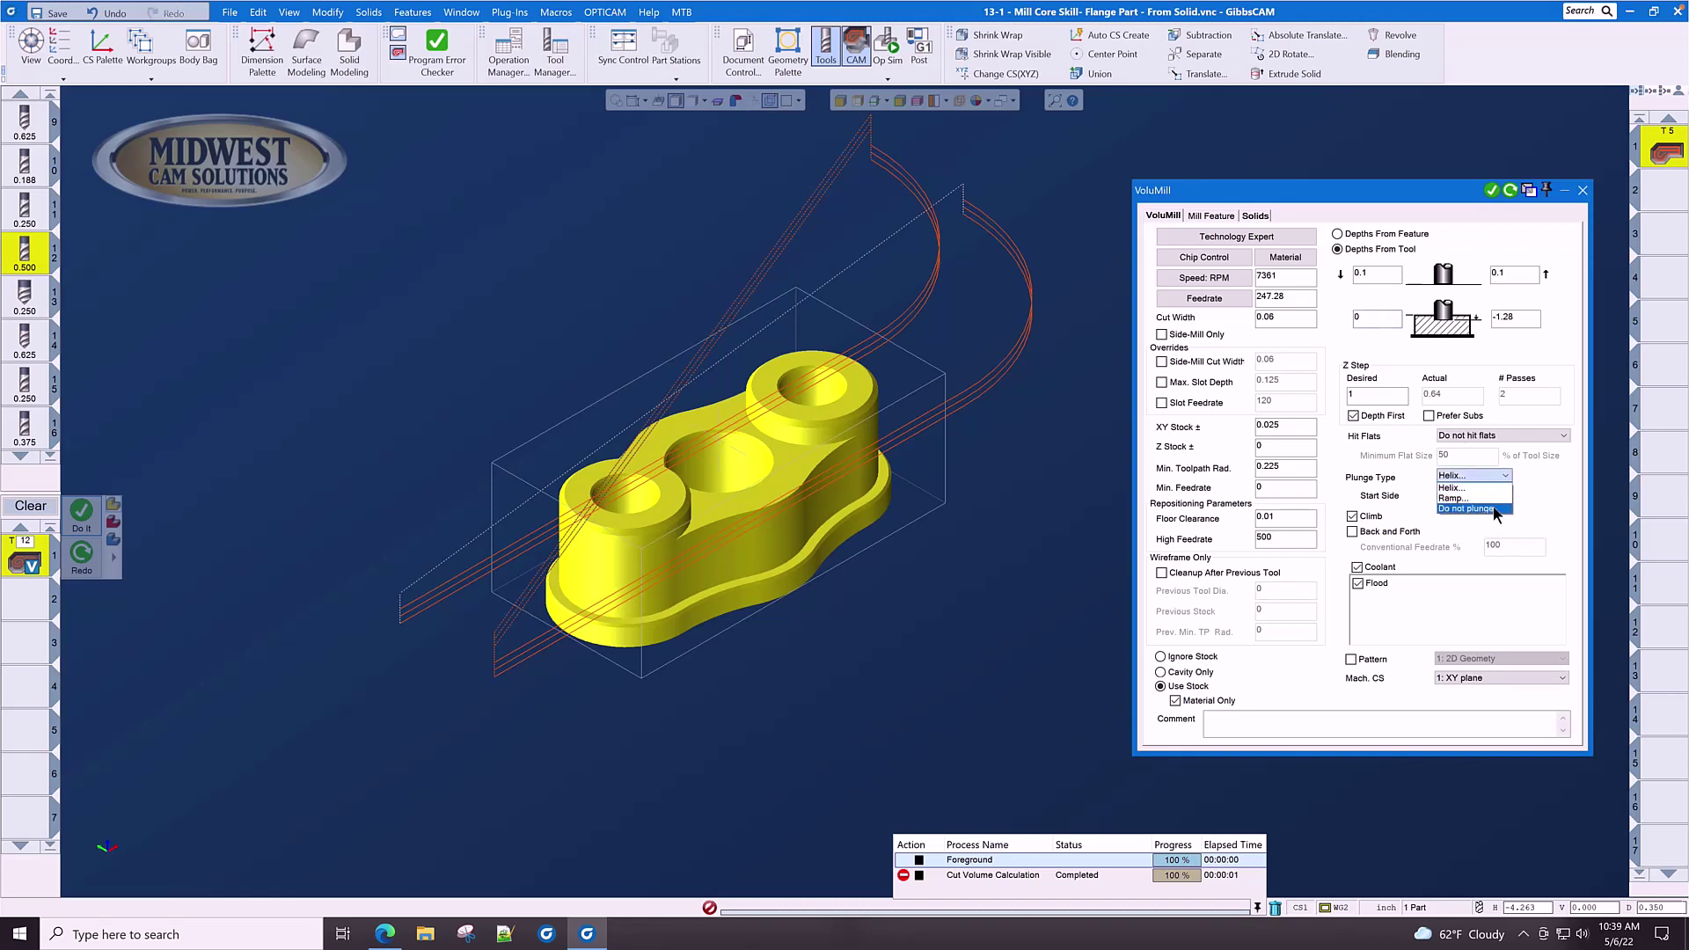
click(1487, 509)
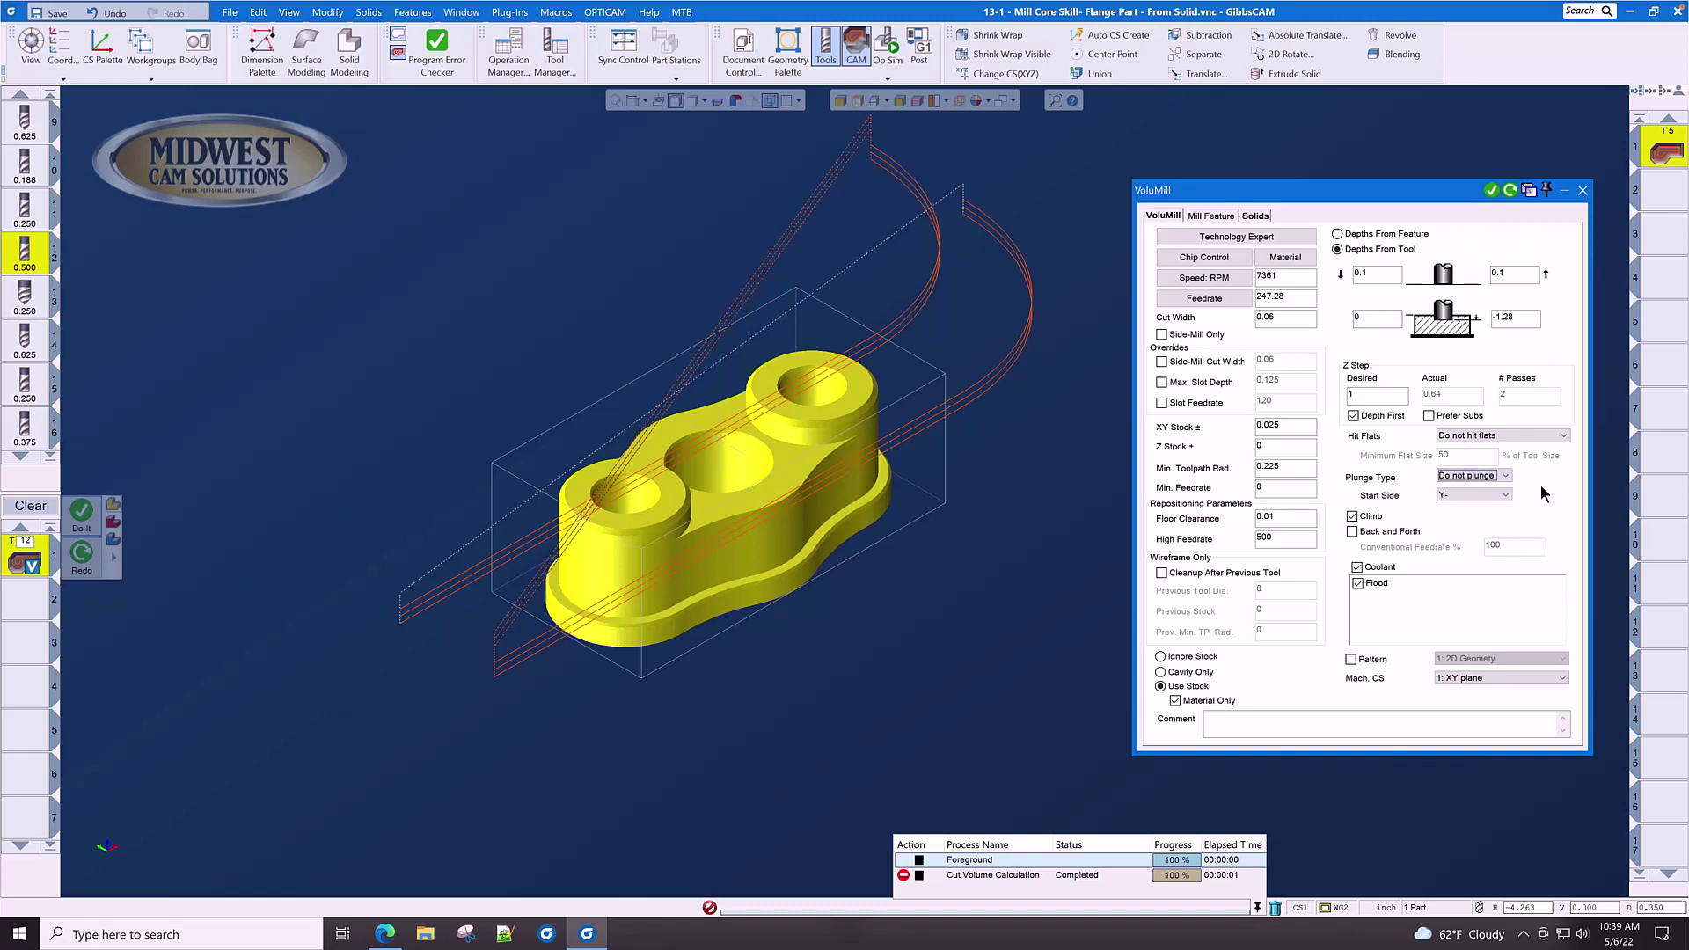
click(1357, 568)
click(1175, 701)
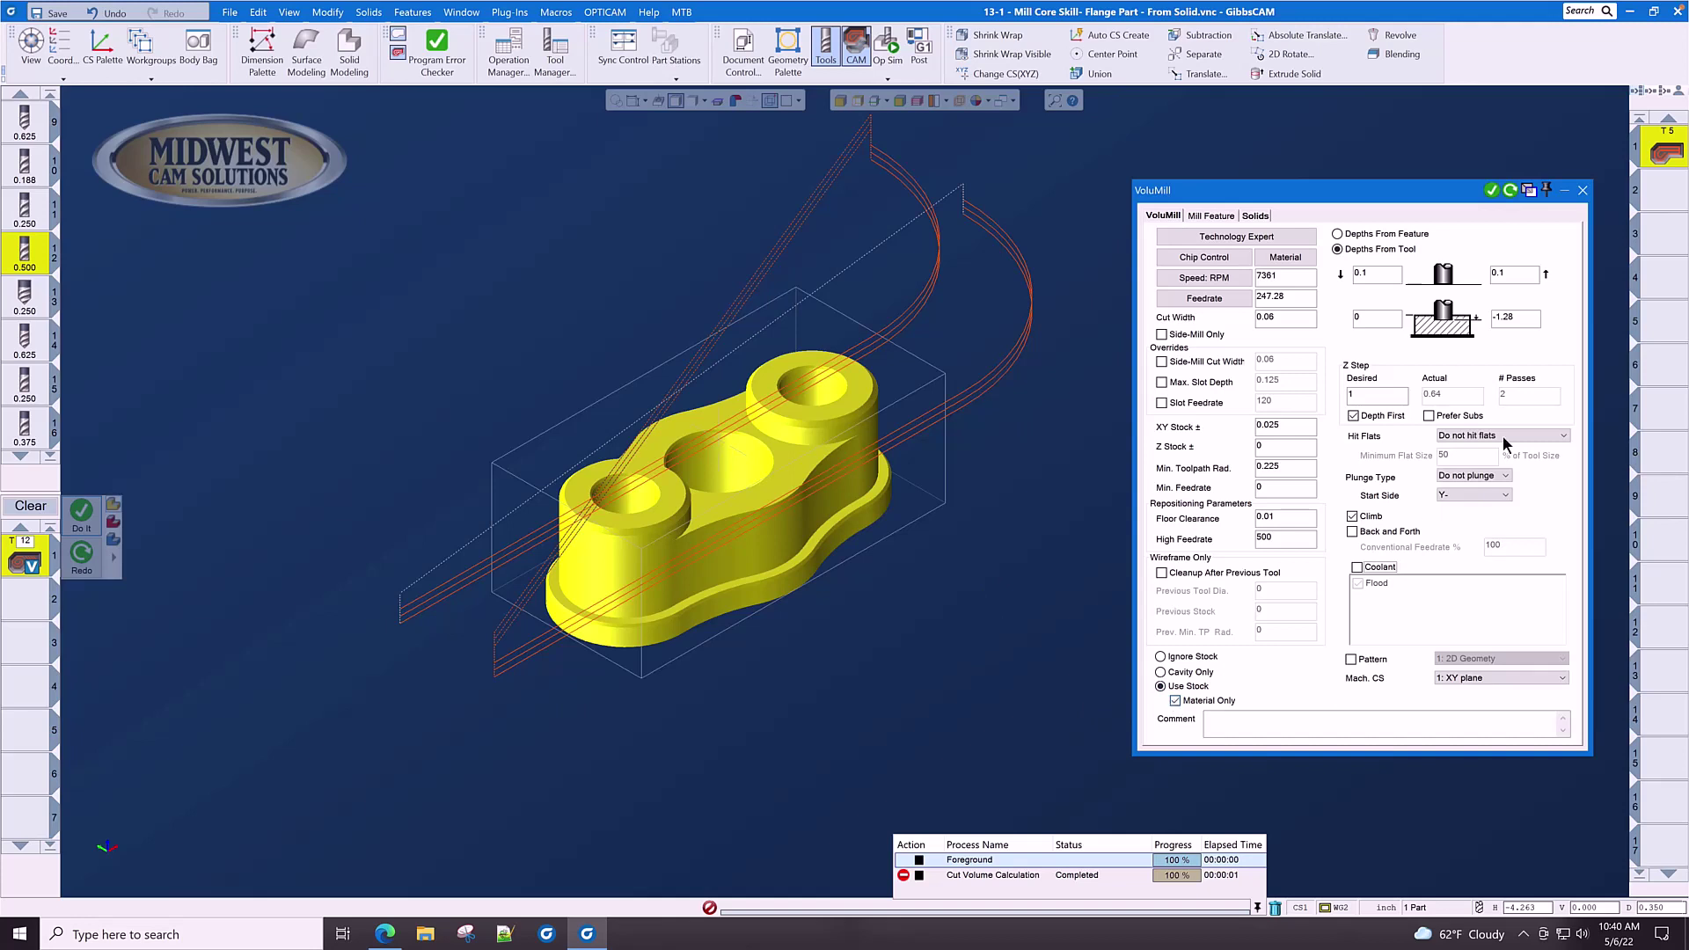
Generate the first VoluMill roughing toolpath and inspect it from a tilted view
click(1493, 190)
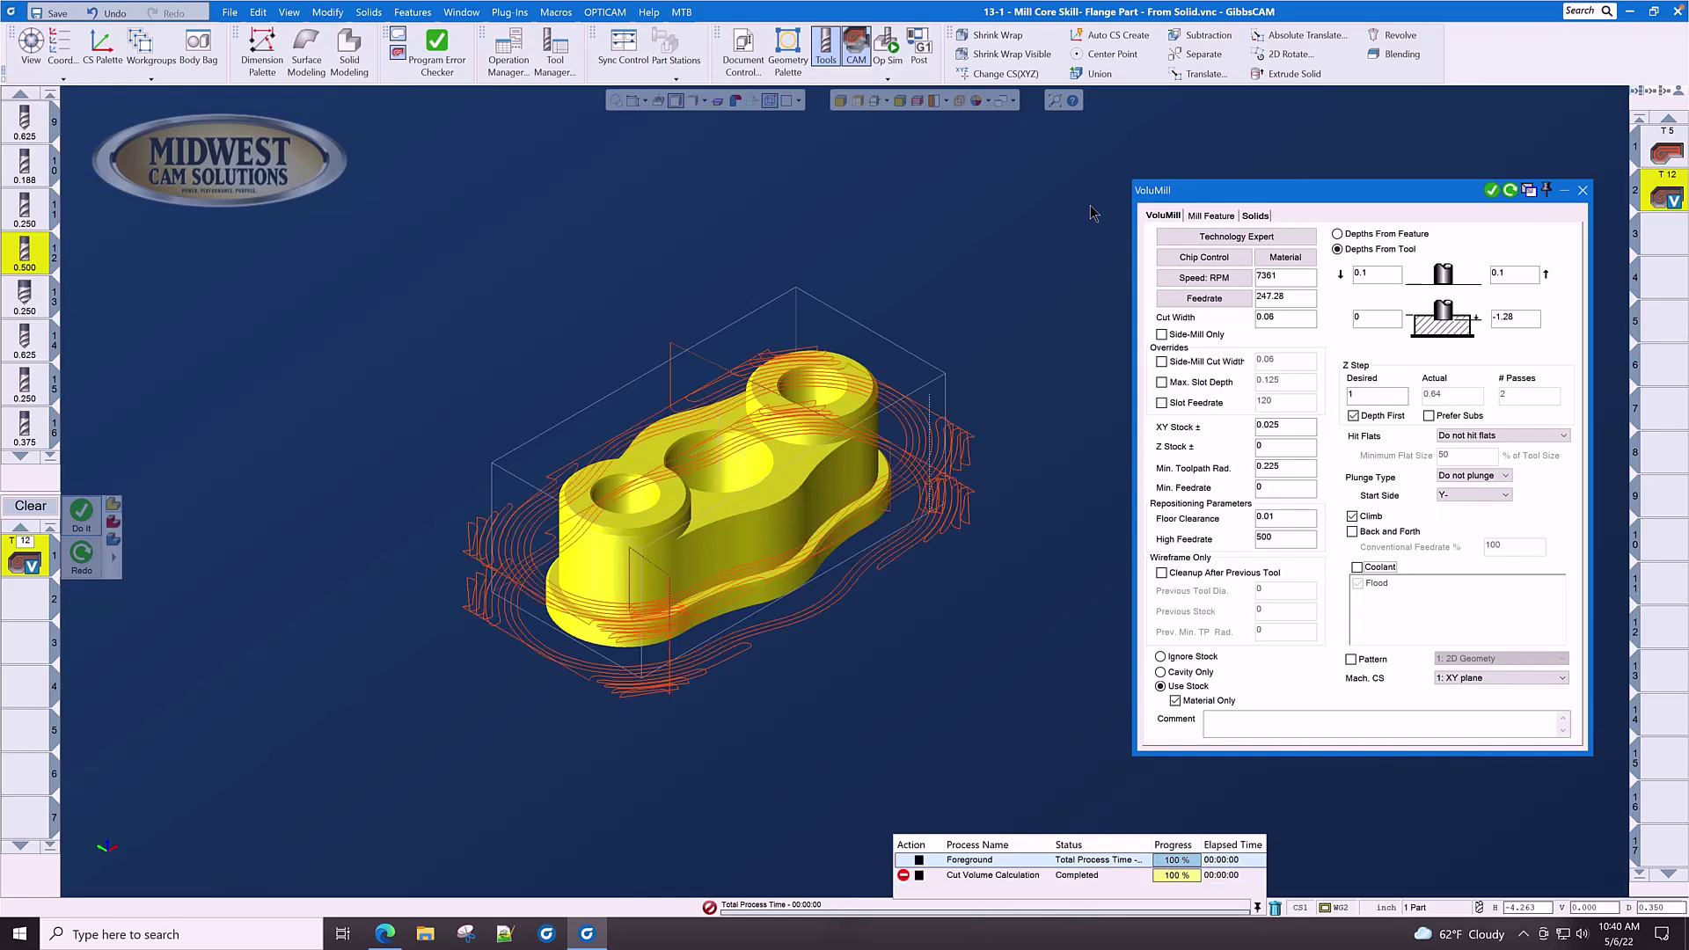
key(Up)
key(Up)
key(Up)
key(Down)
key(Down)
key(Down)
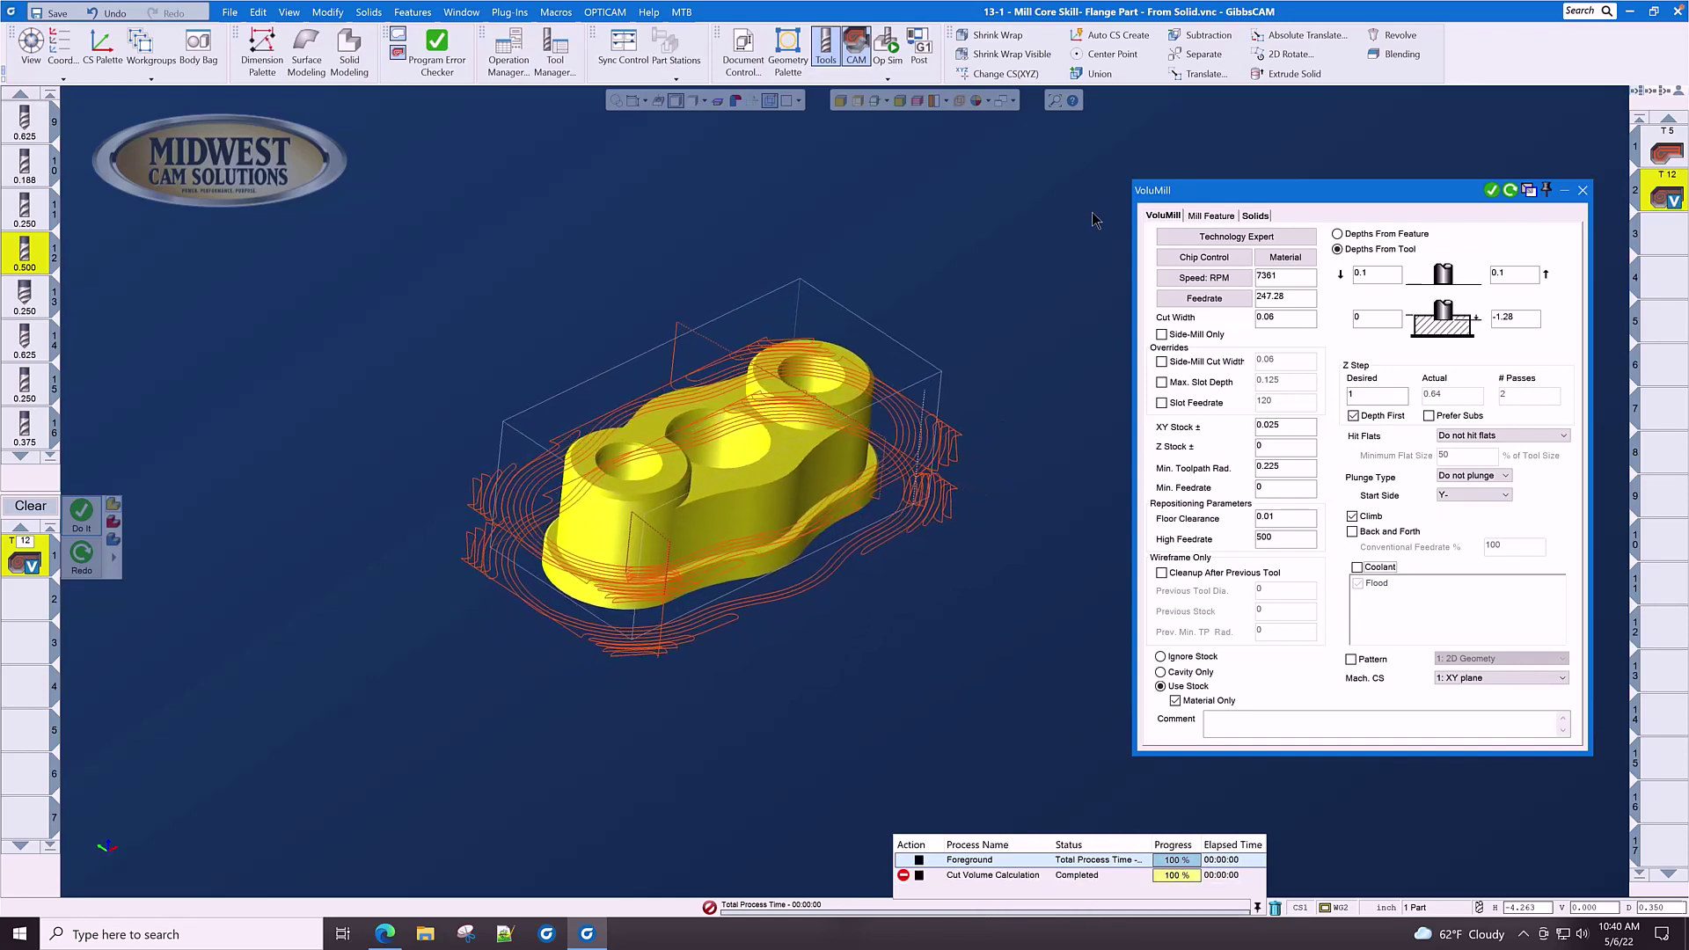
Play the OpSim cutting simulation of the roughing pass at increased speed
click(888, 51)
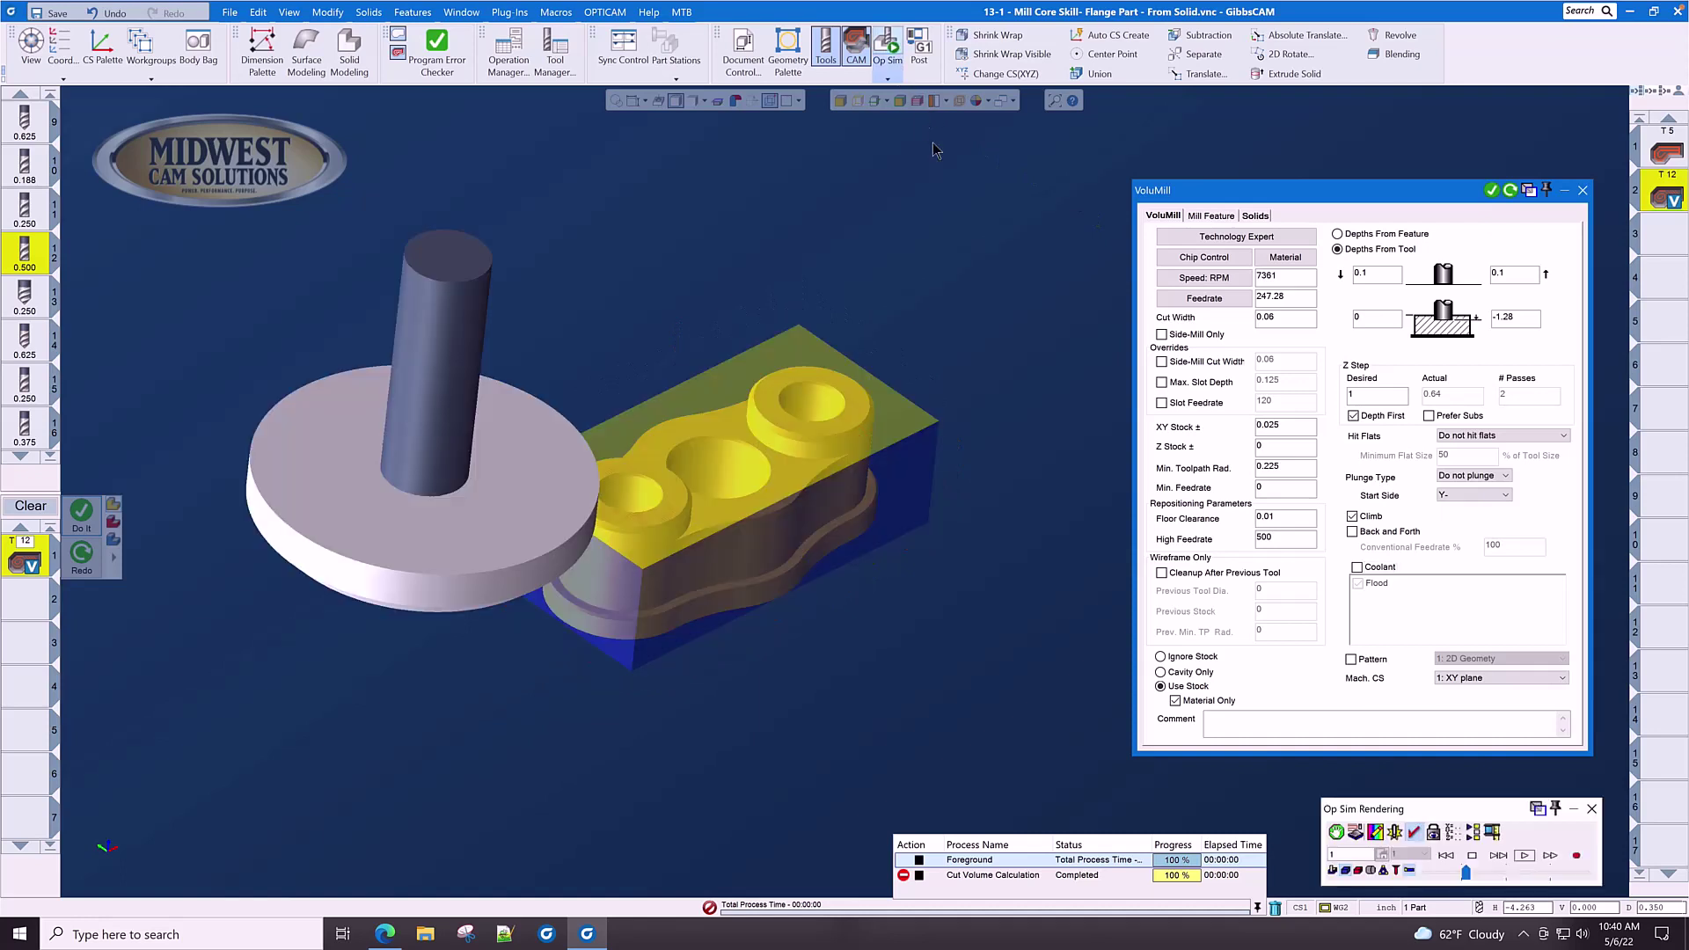
click(1583, 190)
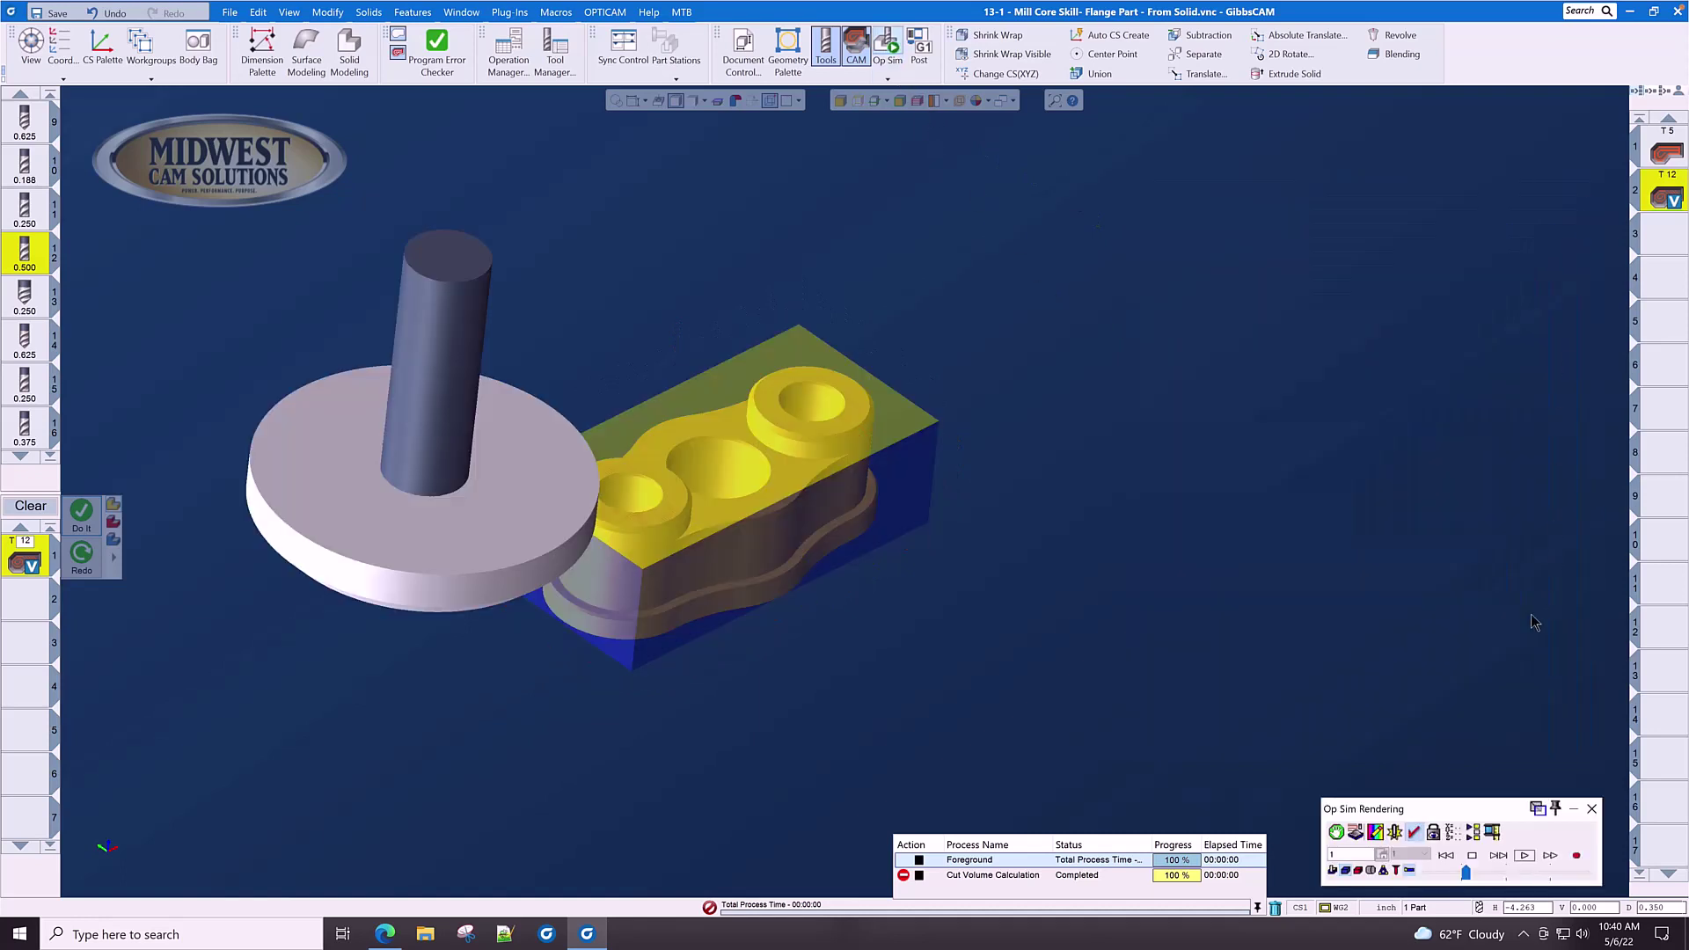
click(1526, 856)
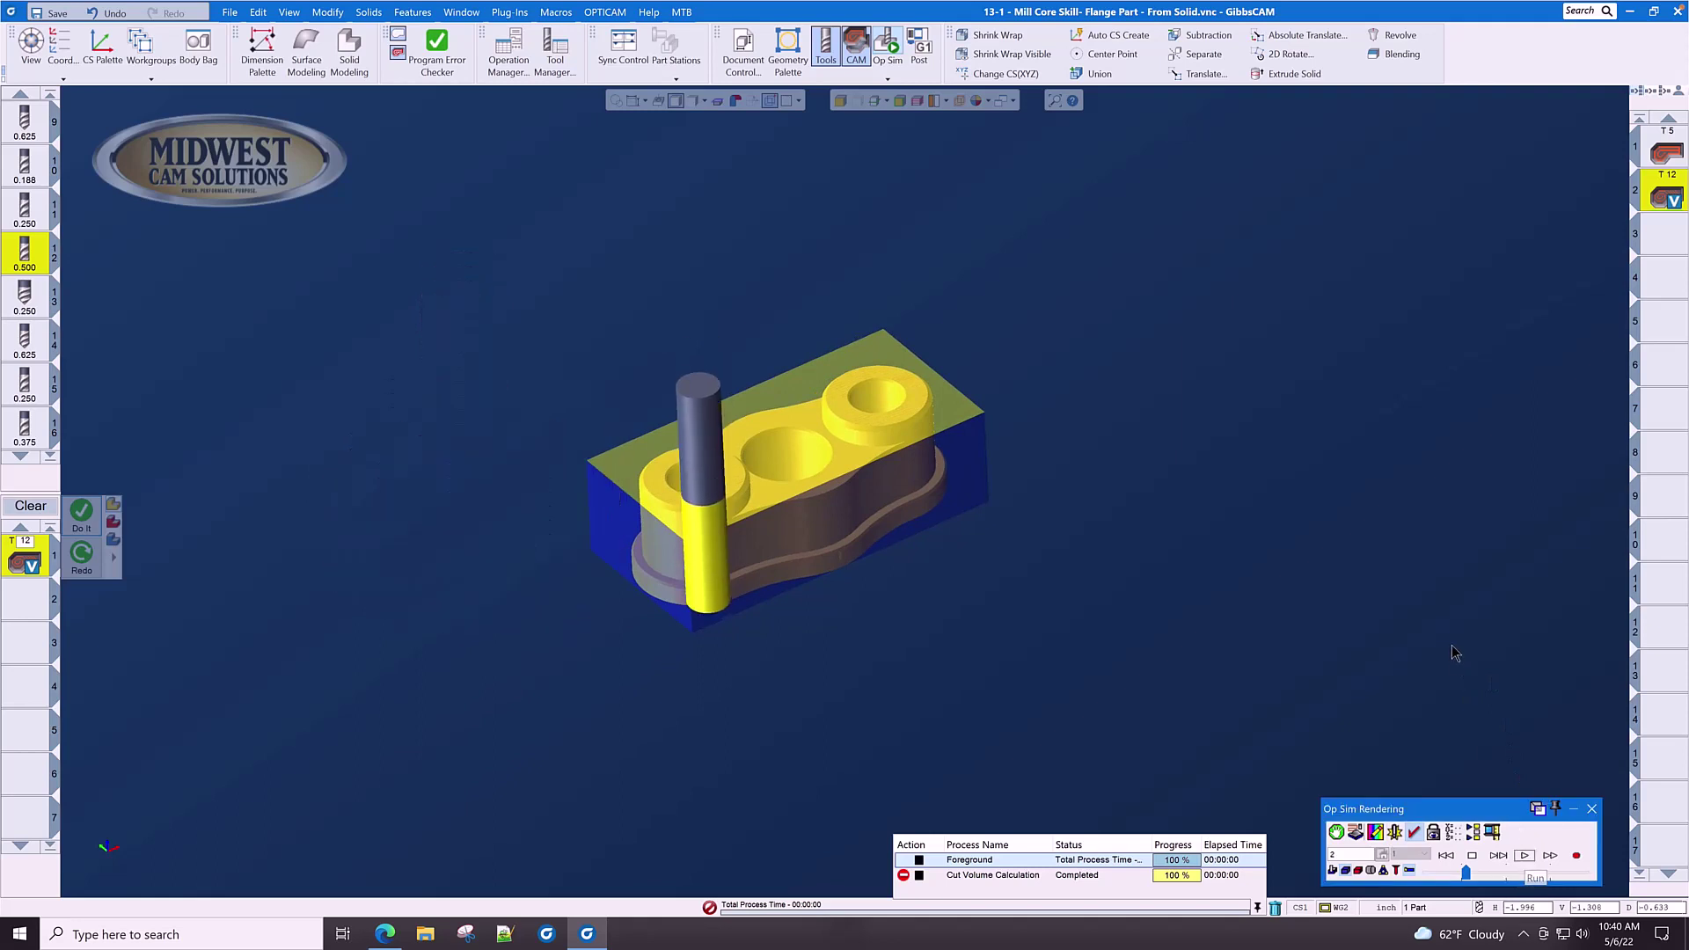
drag(1465, 873, 1494, 874)
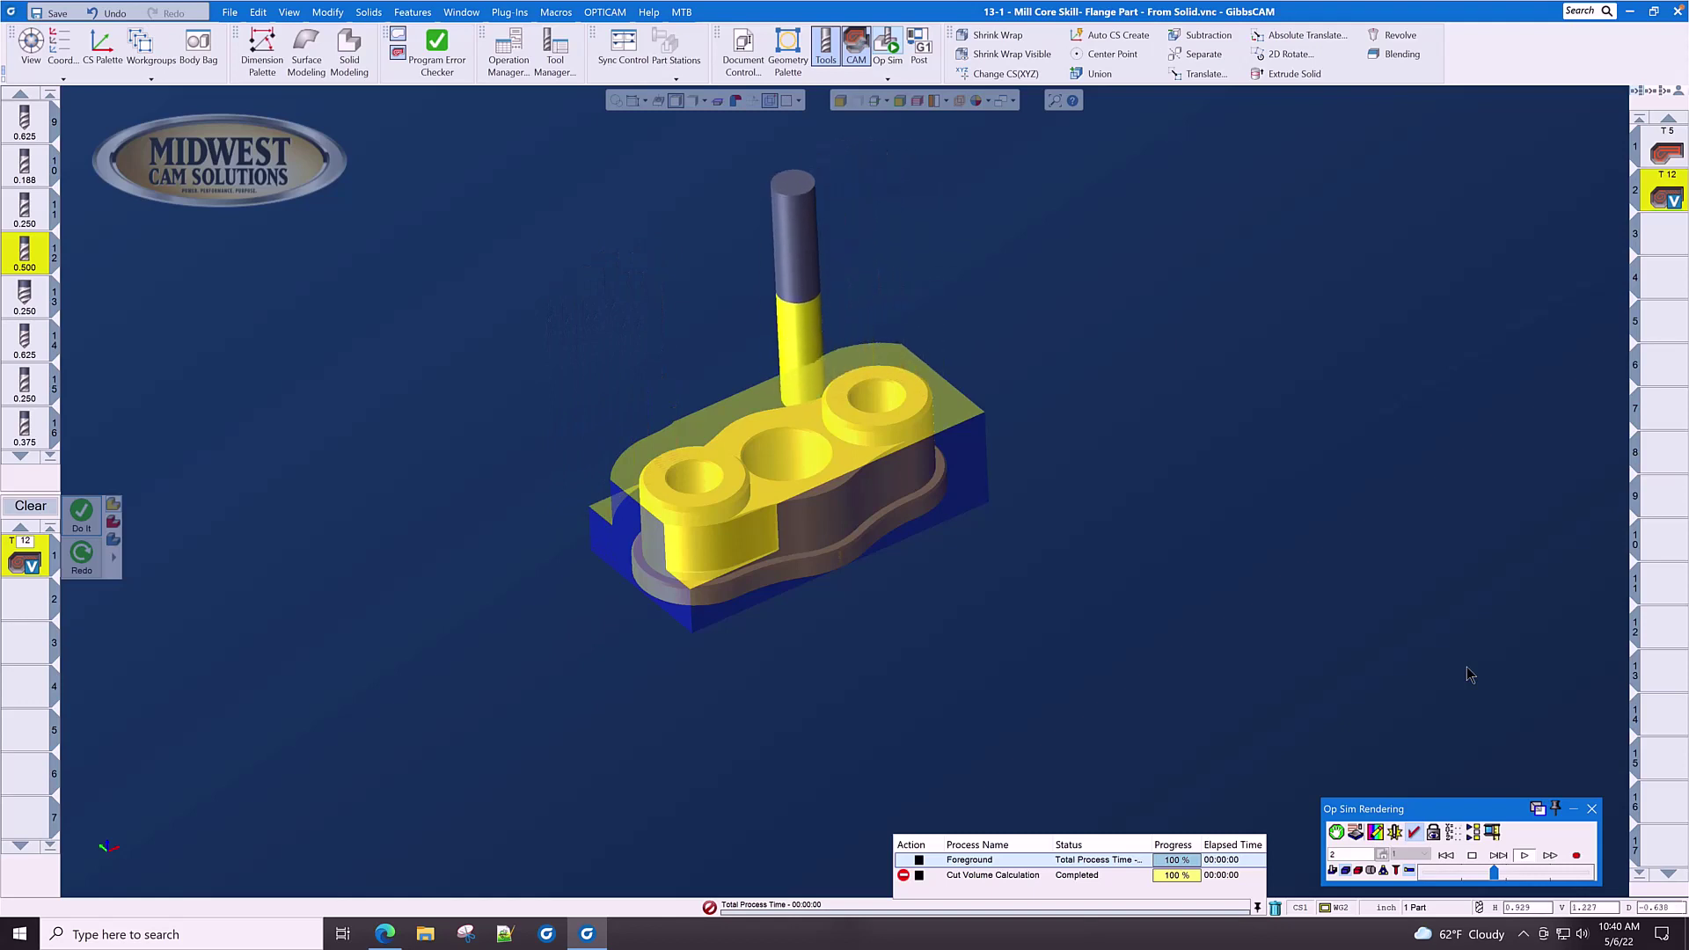
drag(1494, 872, 1510, 868)
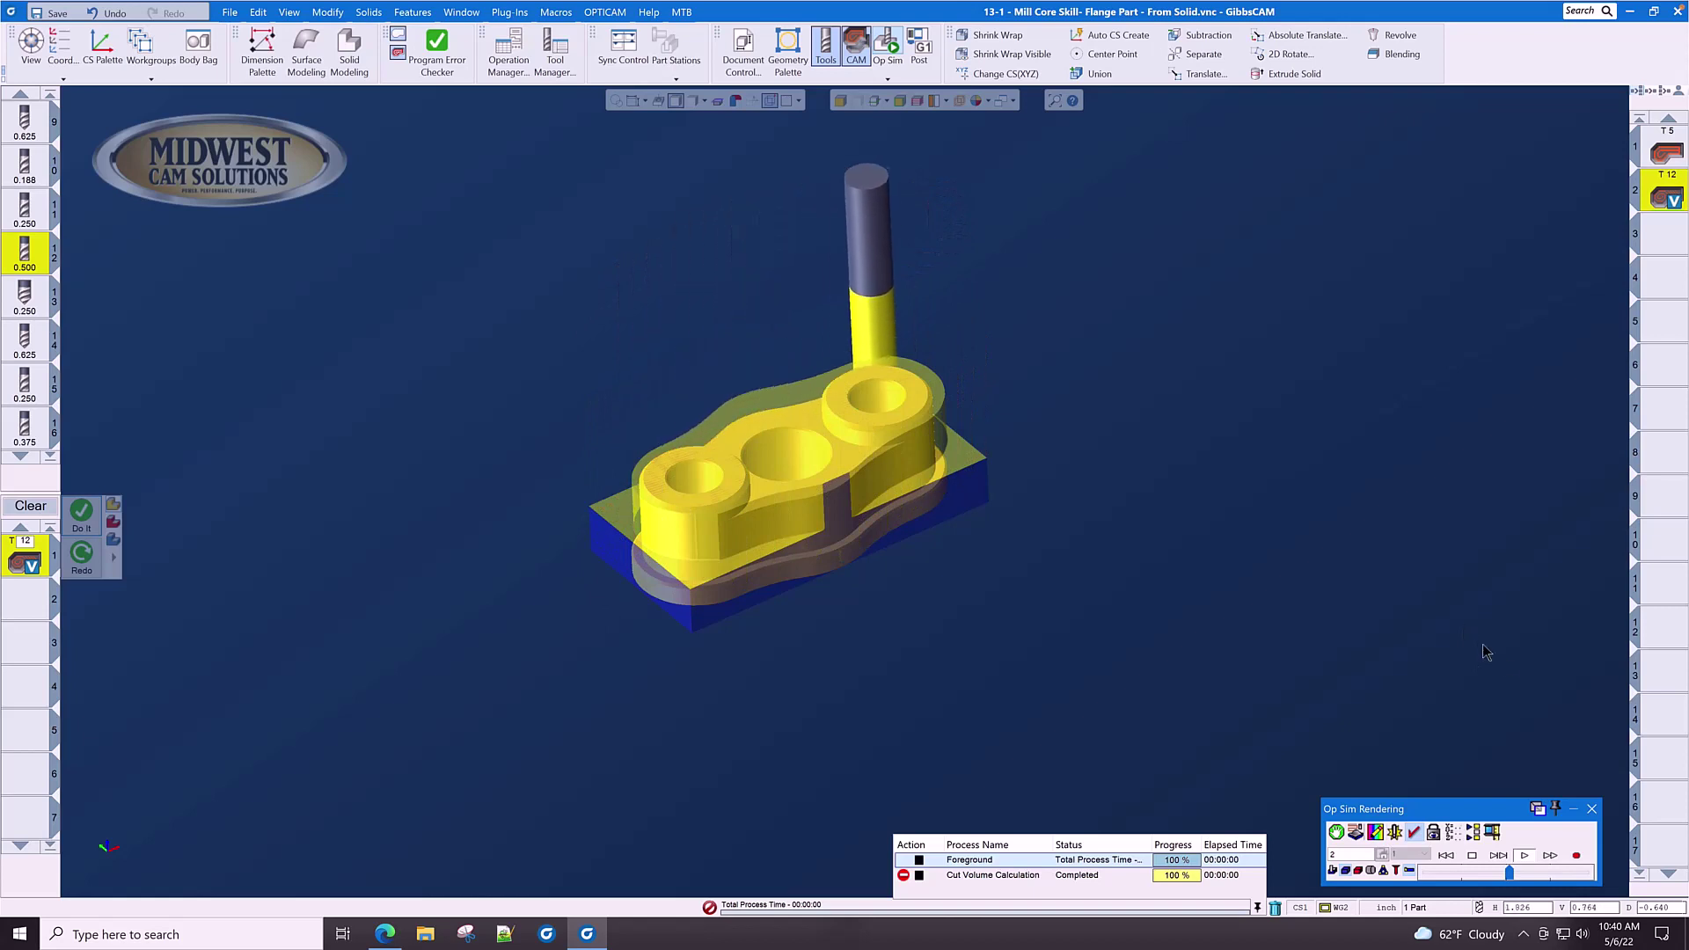
Let OpSim reach the end, then zoom and tilt to inspect the stepped flange edges
double_click(1660, 196)
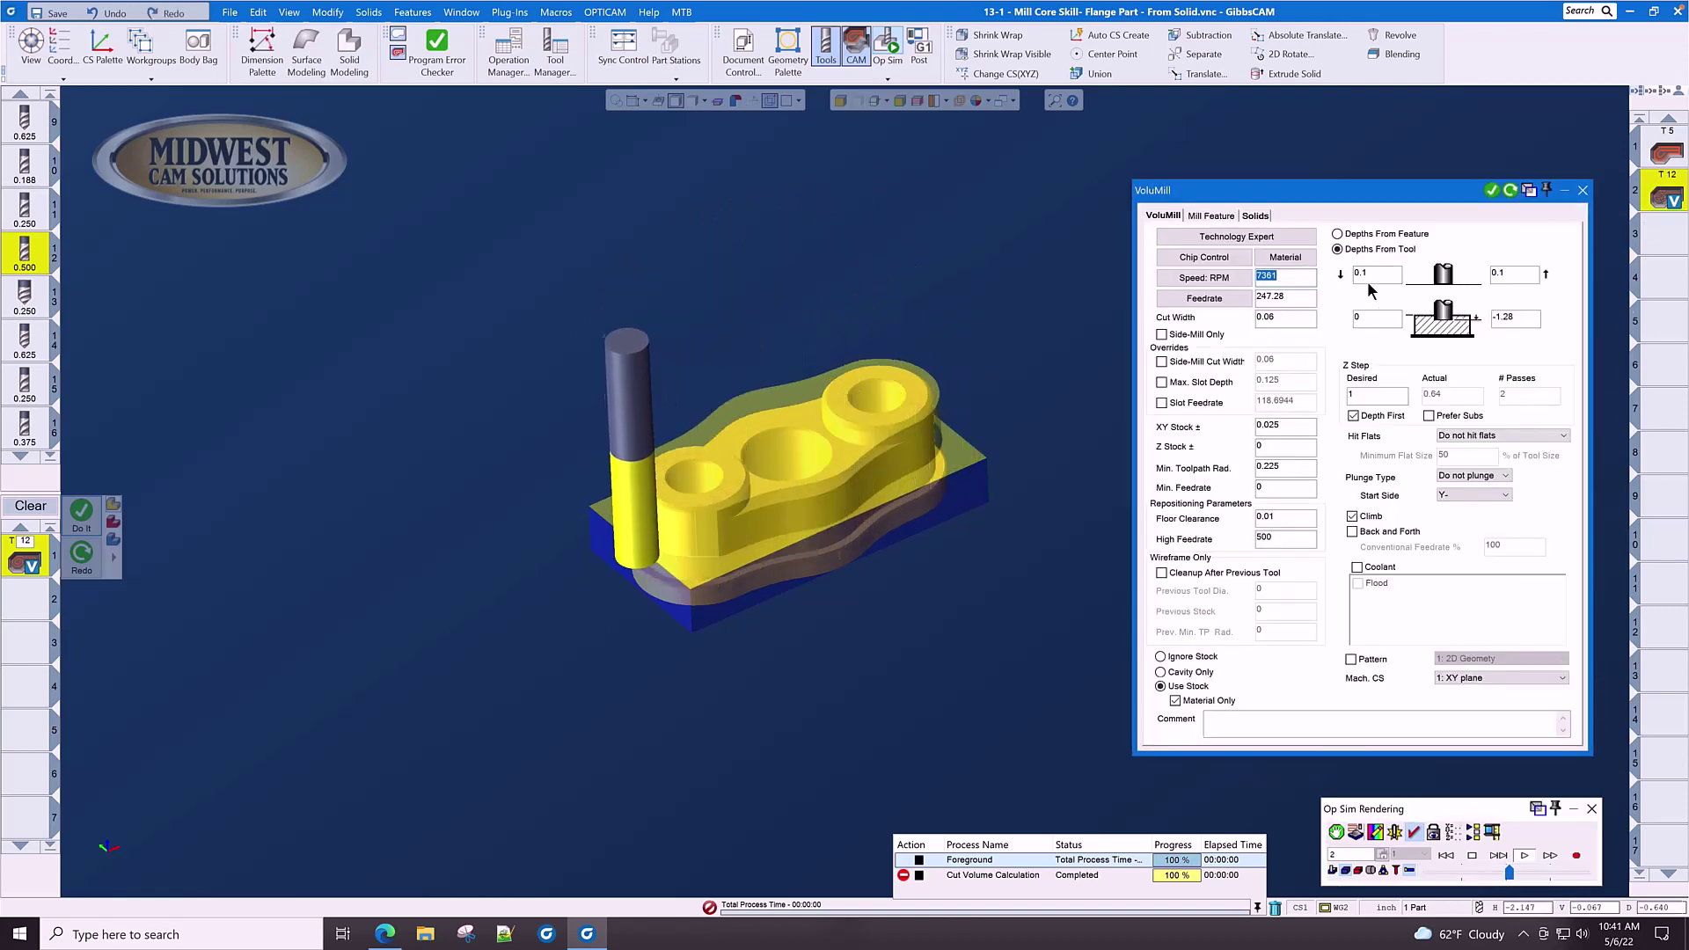
click(1583, 190)
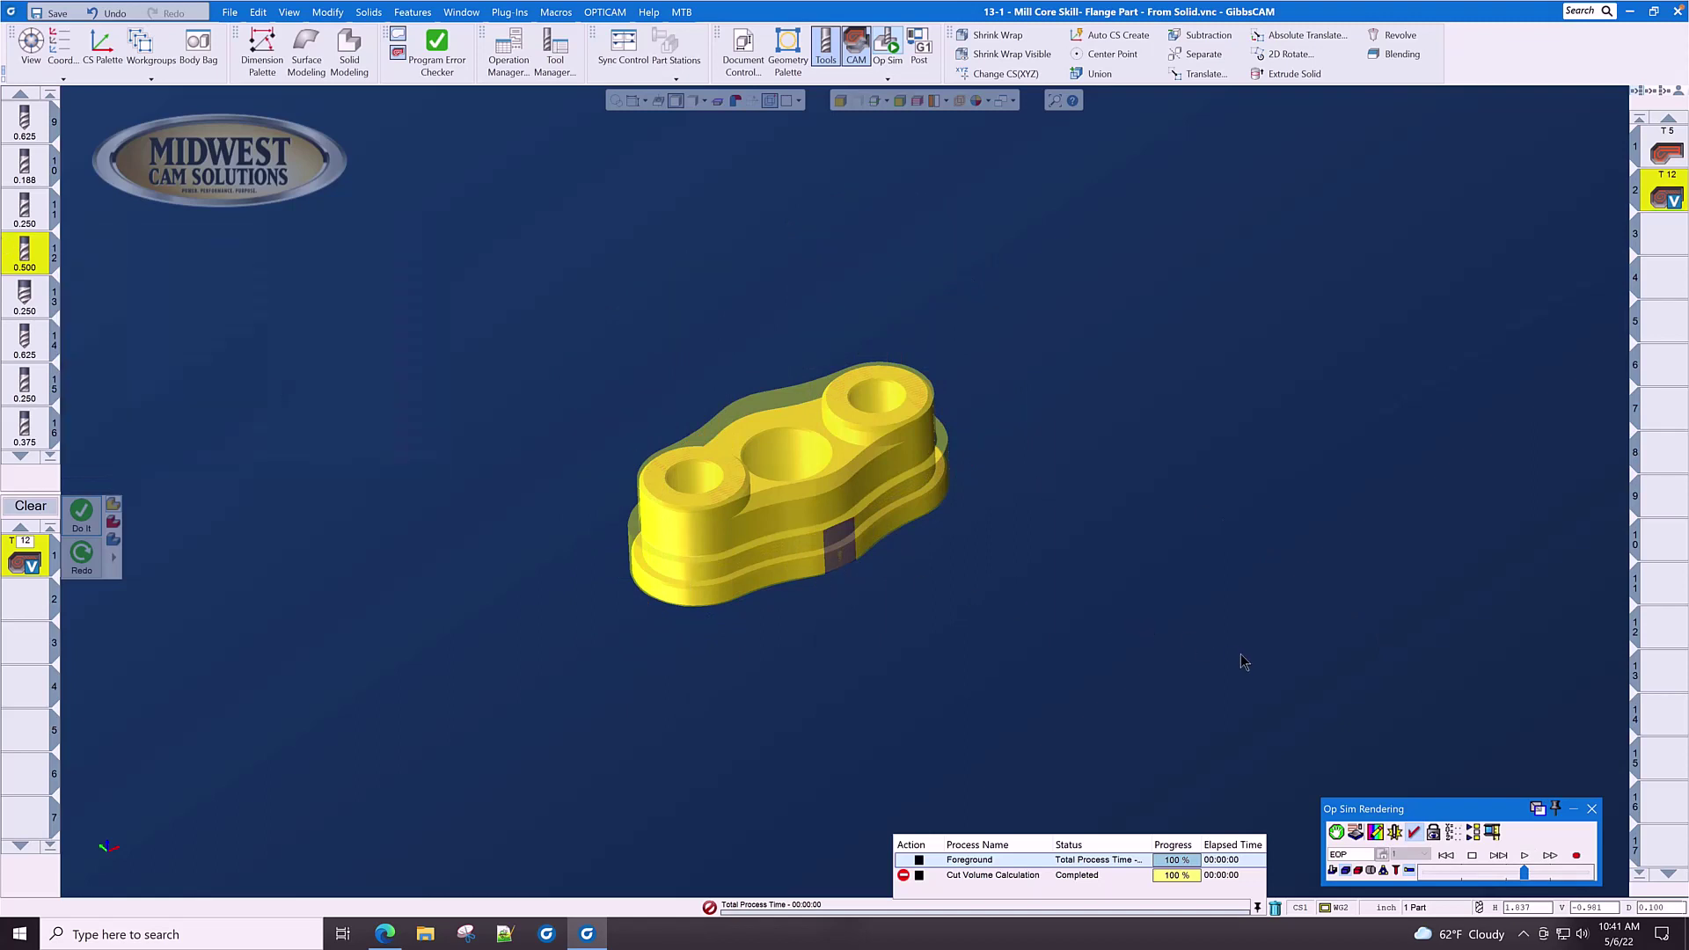
scroll(778, 589, up, 2)
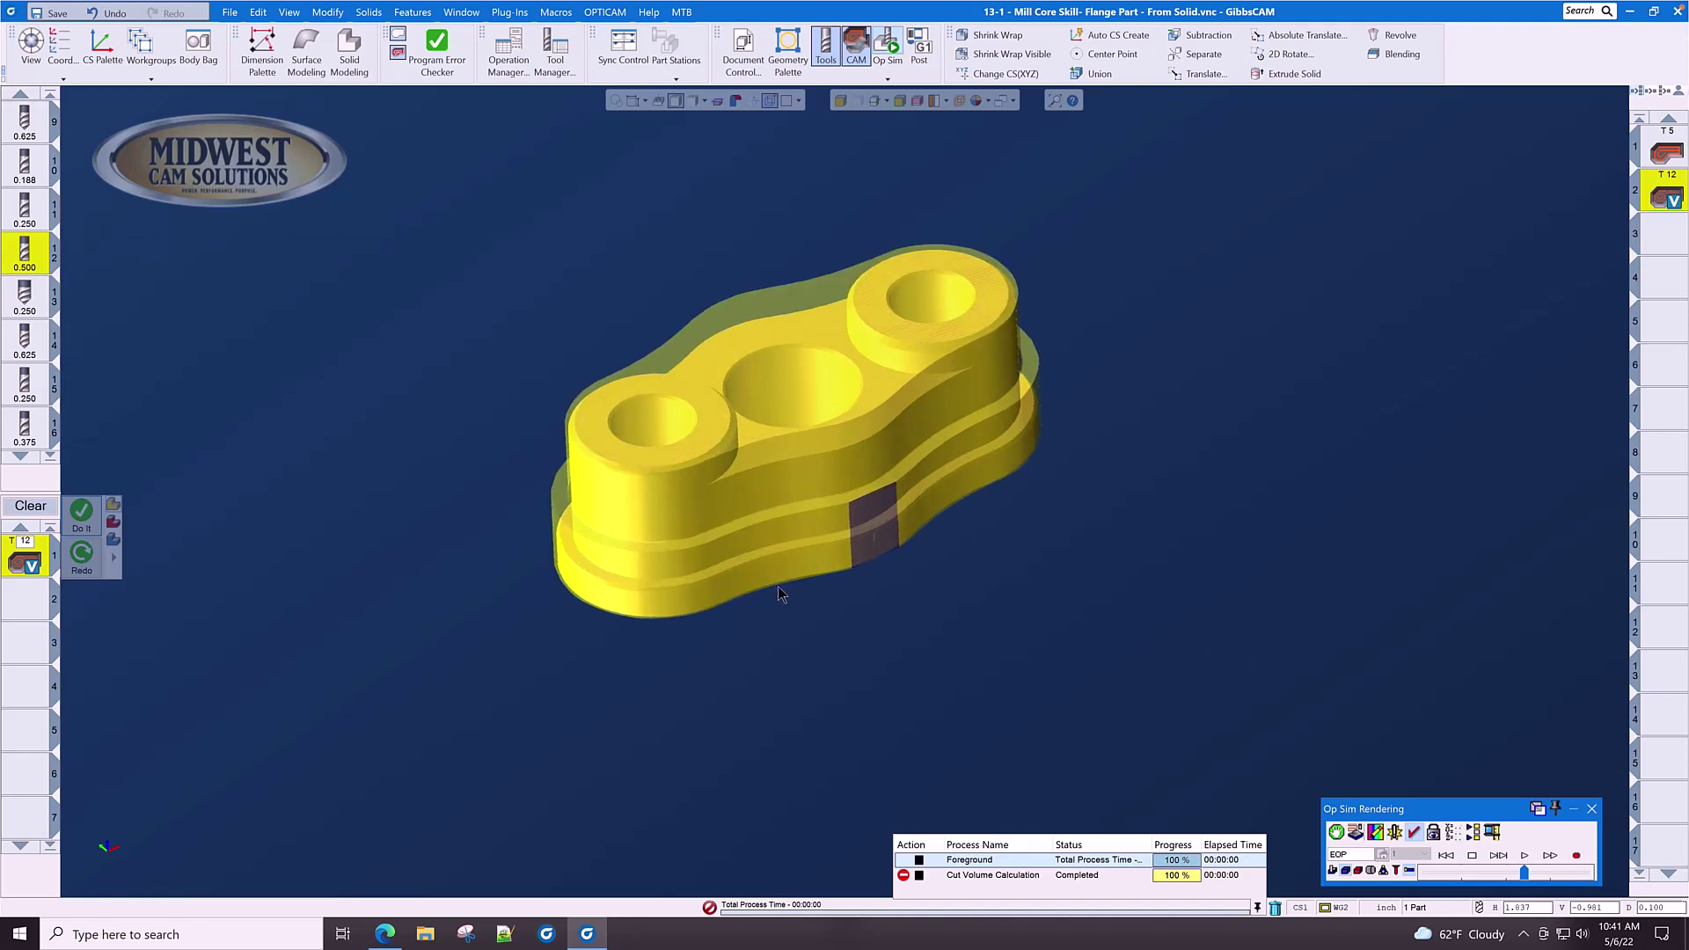
middle_drag(792, 595, 968, 629)
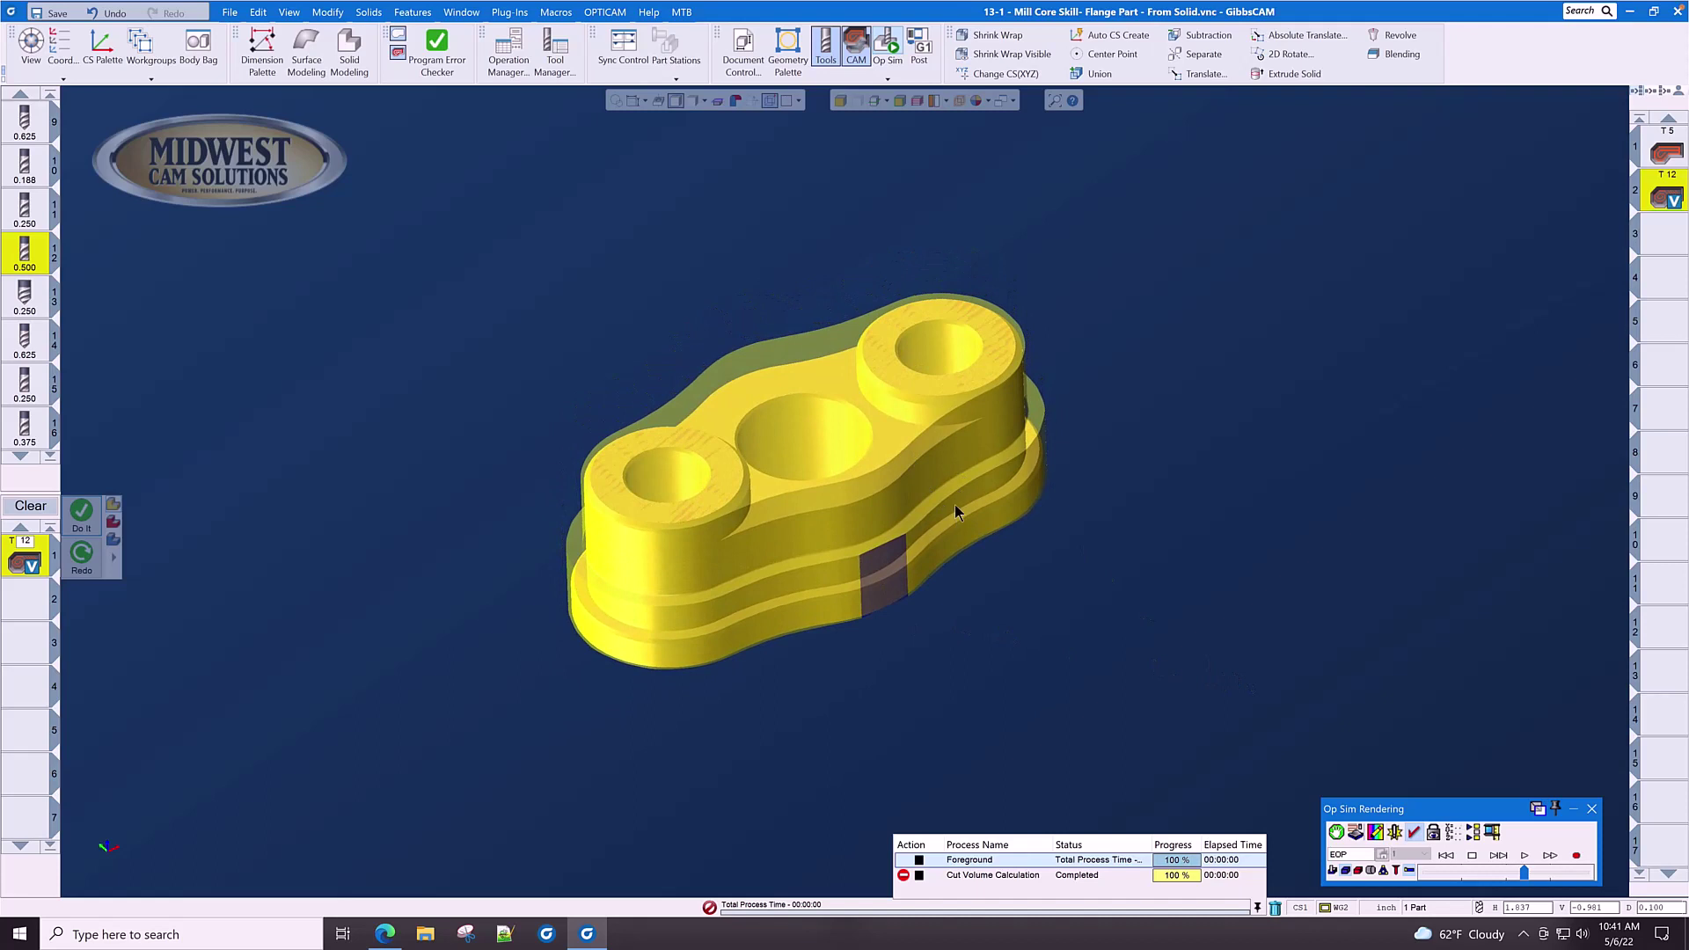
Change the VoluMill operation's bottom depth to -1 for a single Z pass
click(1592, 810)
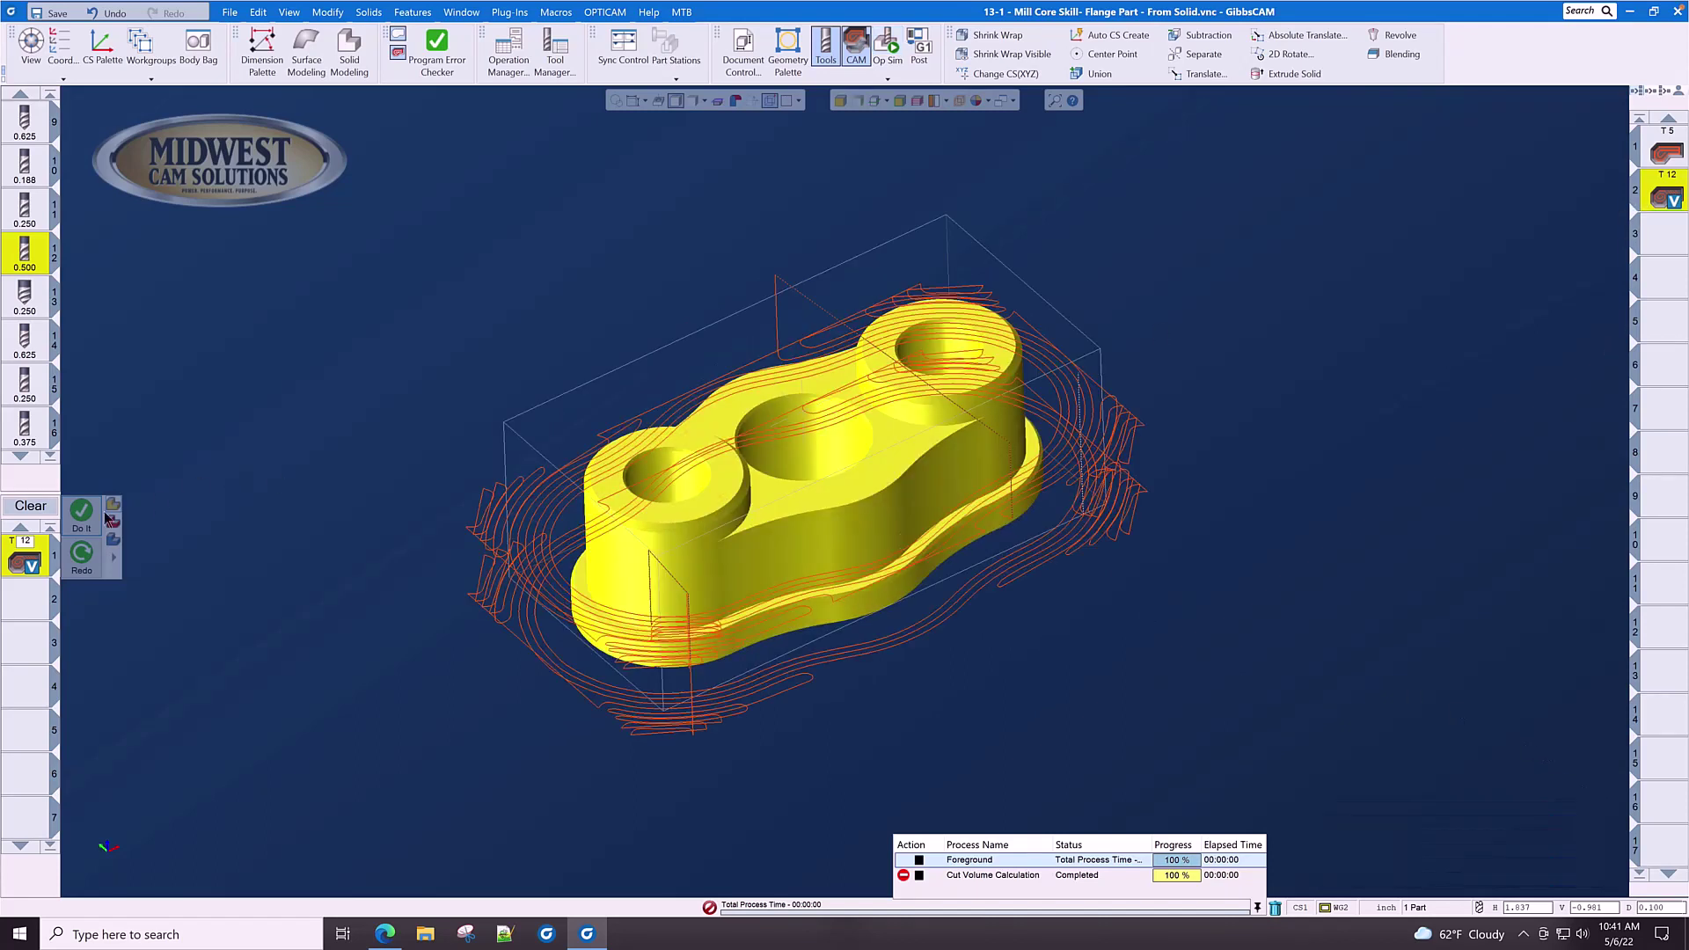
double_click(38, 559)
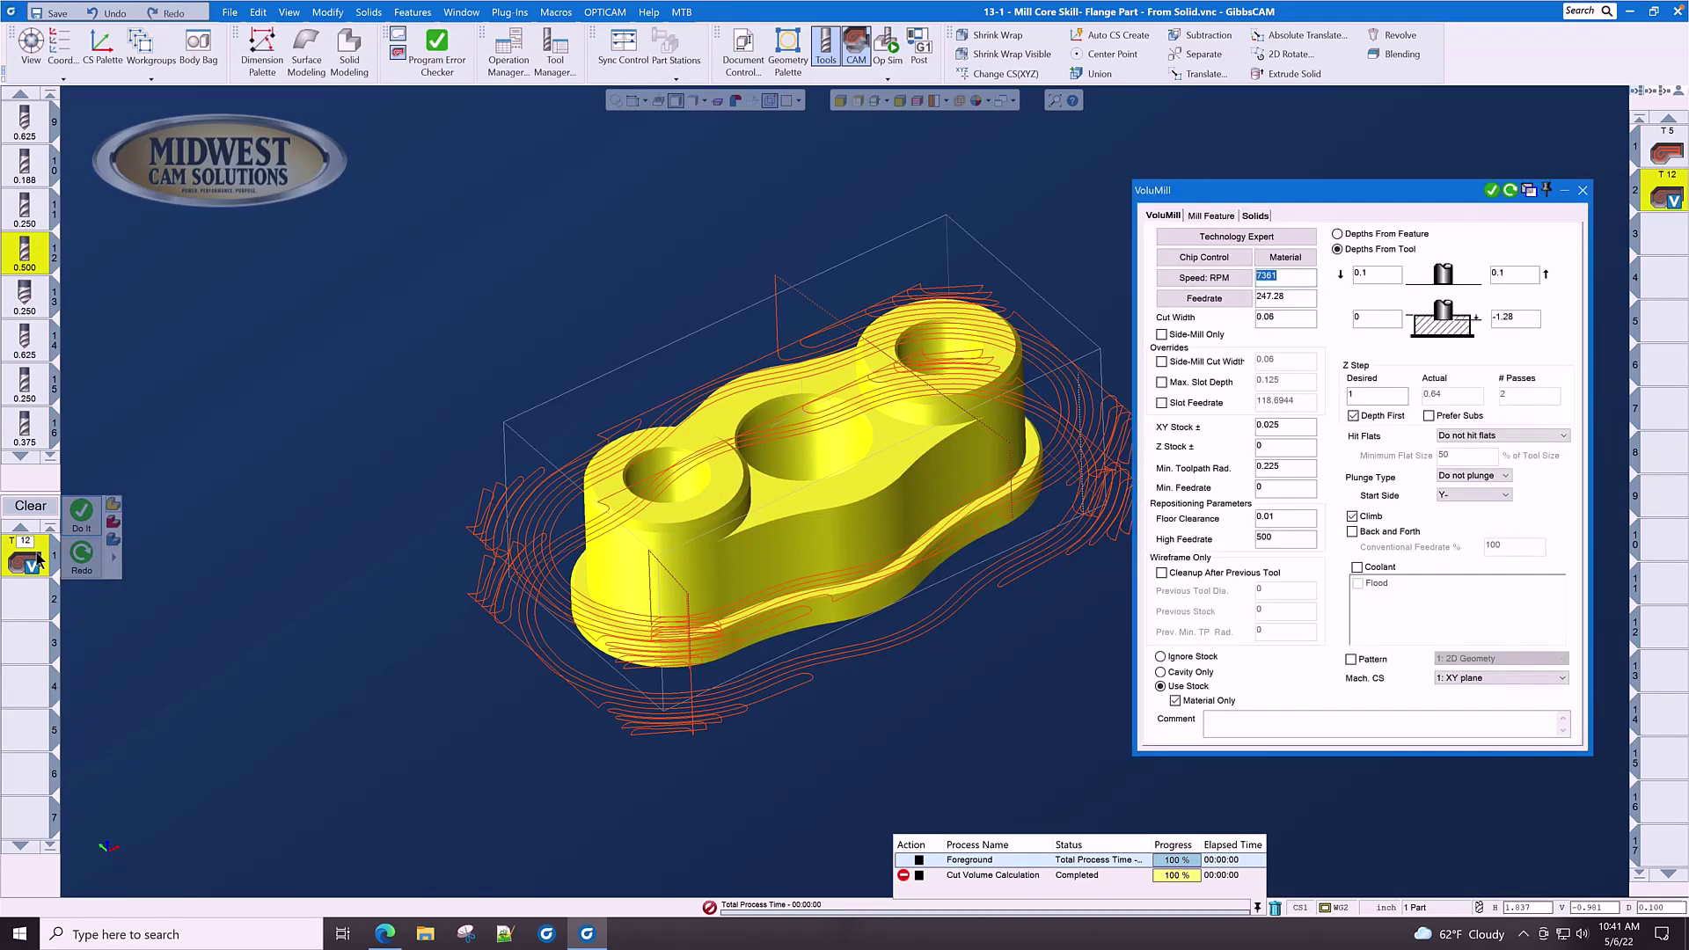
click(1526, 316)
double_click(1526, 317)
text(-1)
Generate the second VoluMill operation and play its cut in OpSim
click(1492, 190)
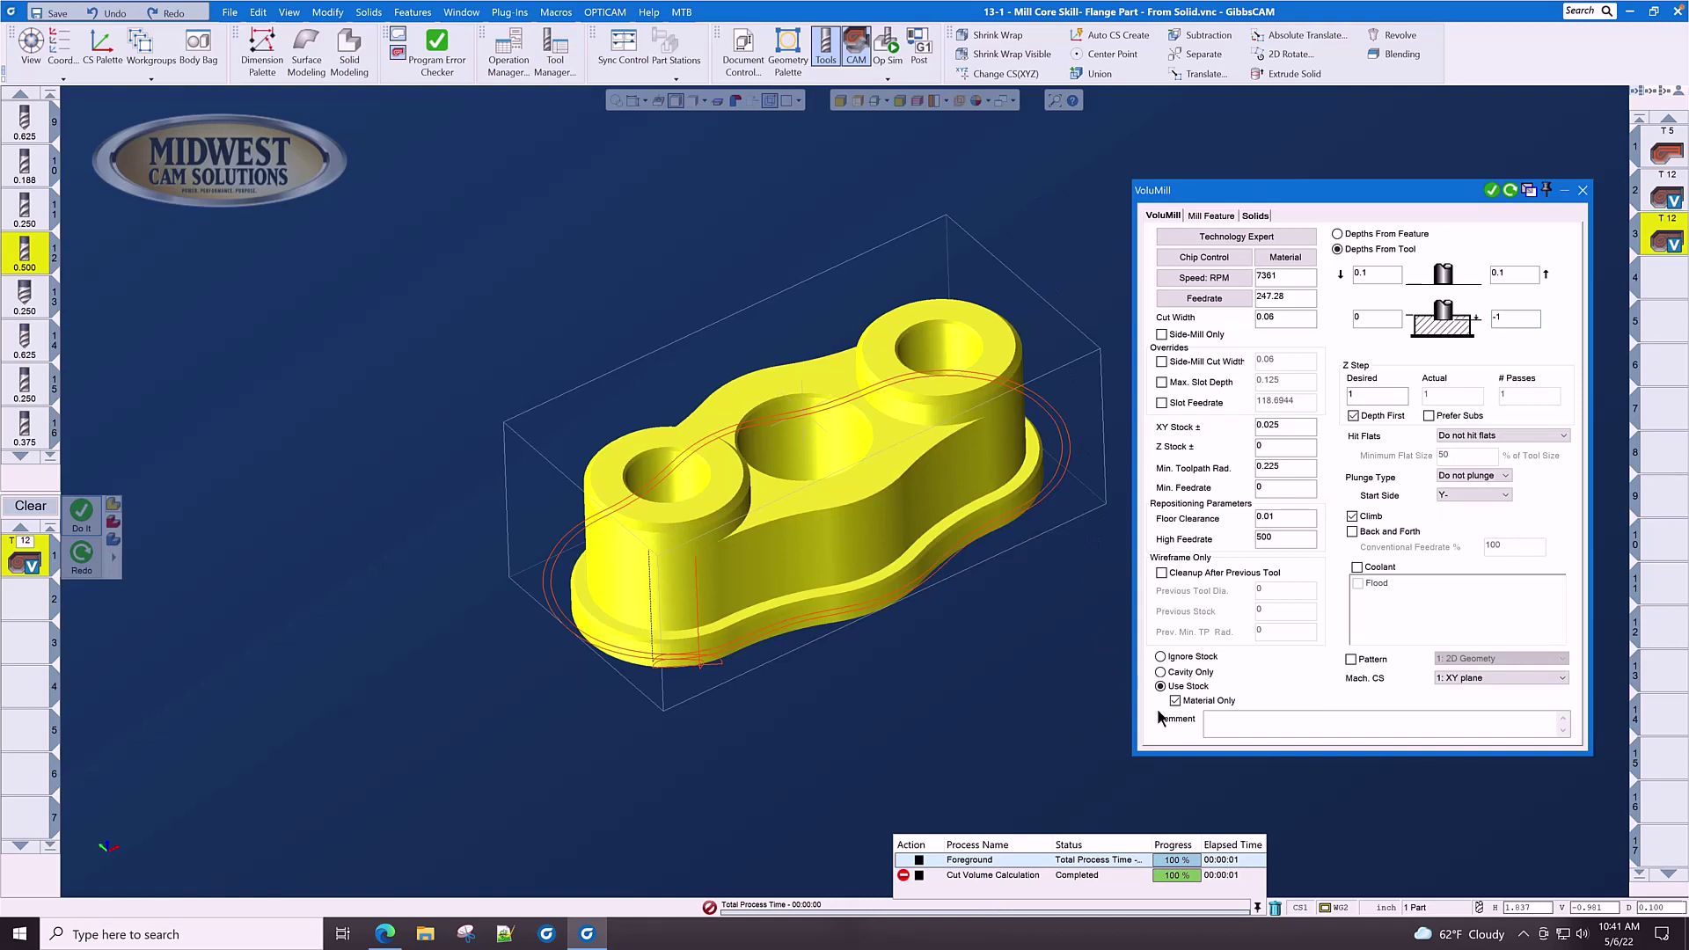
click(889, 44)
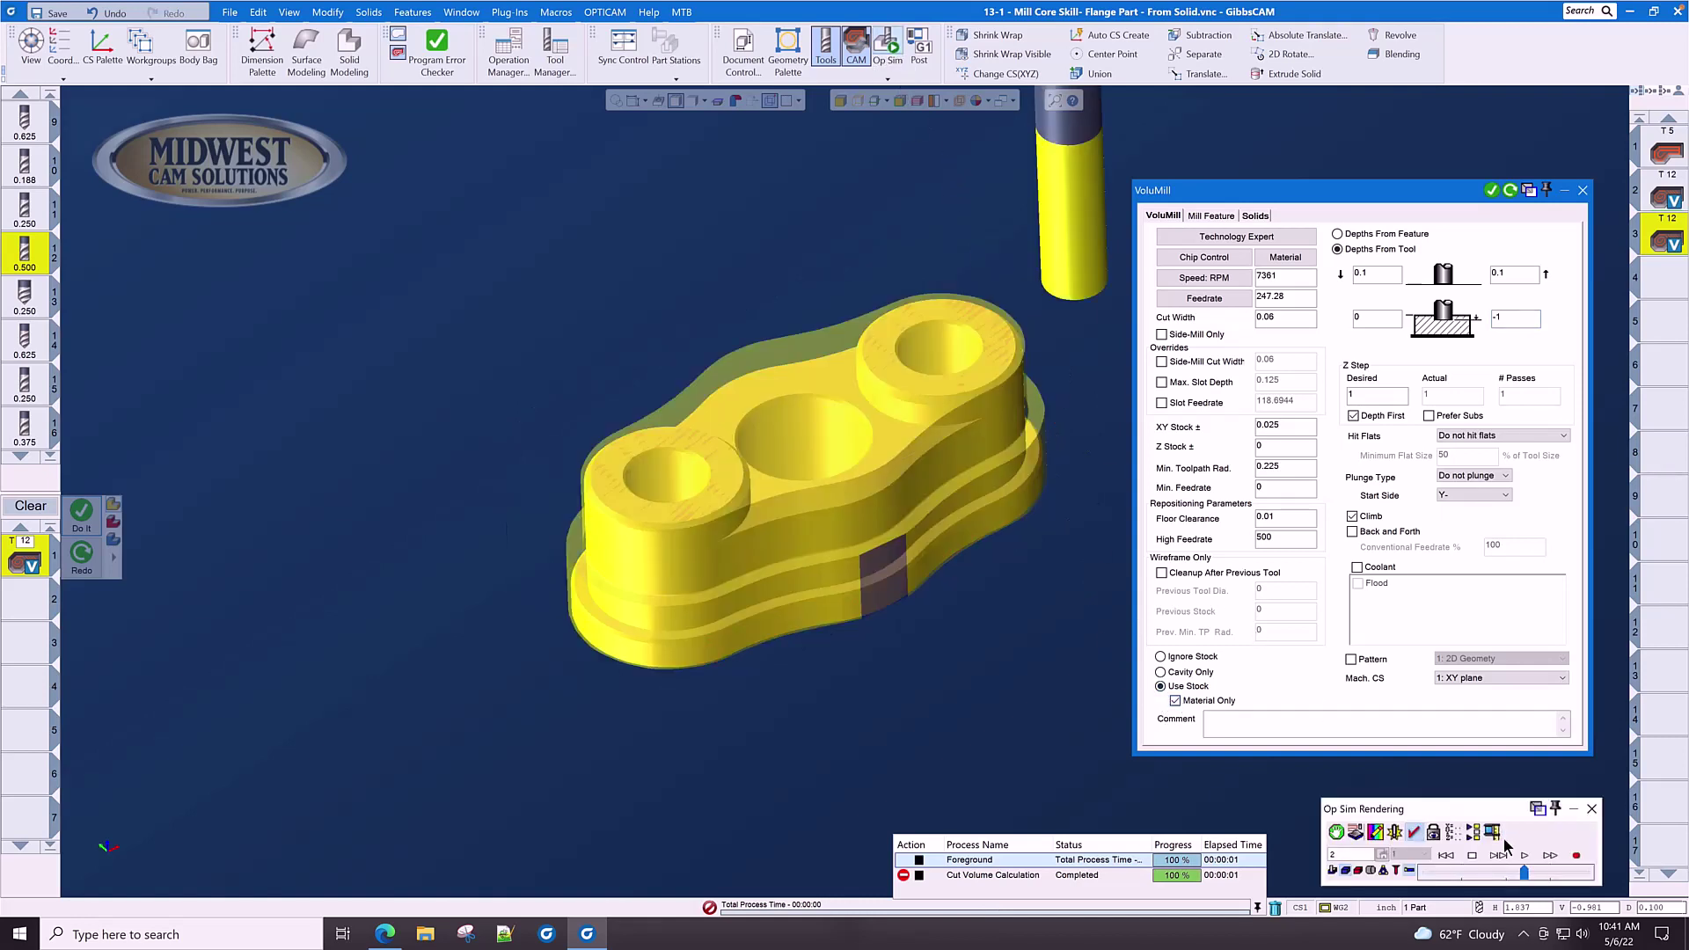
click(1525, 855)
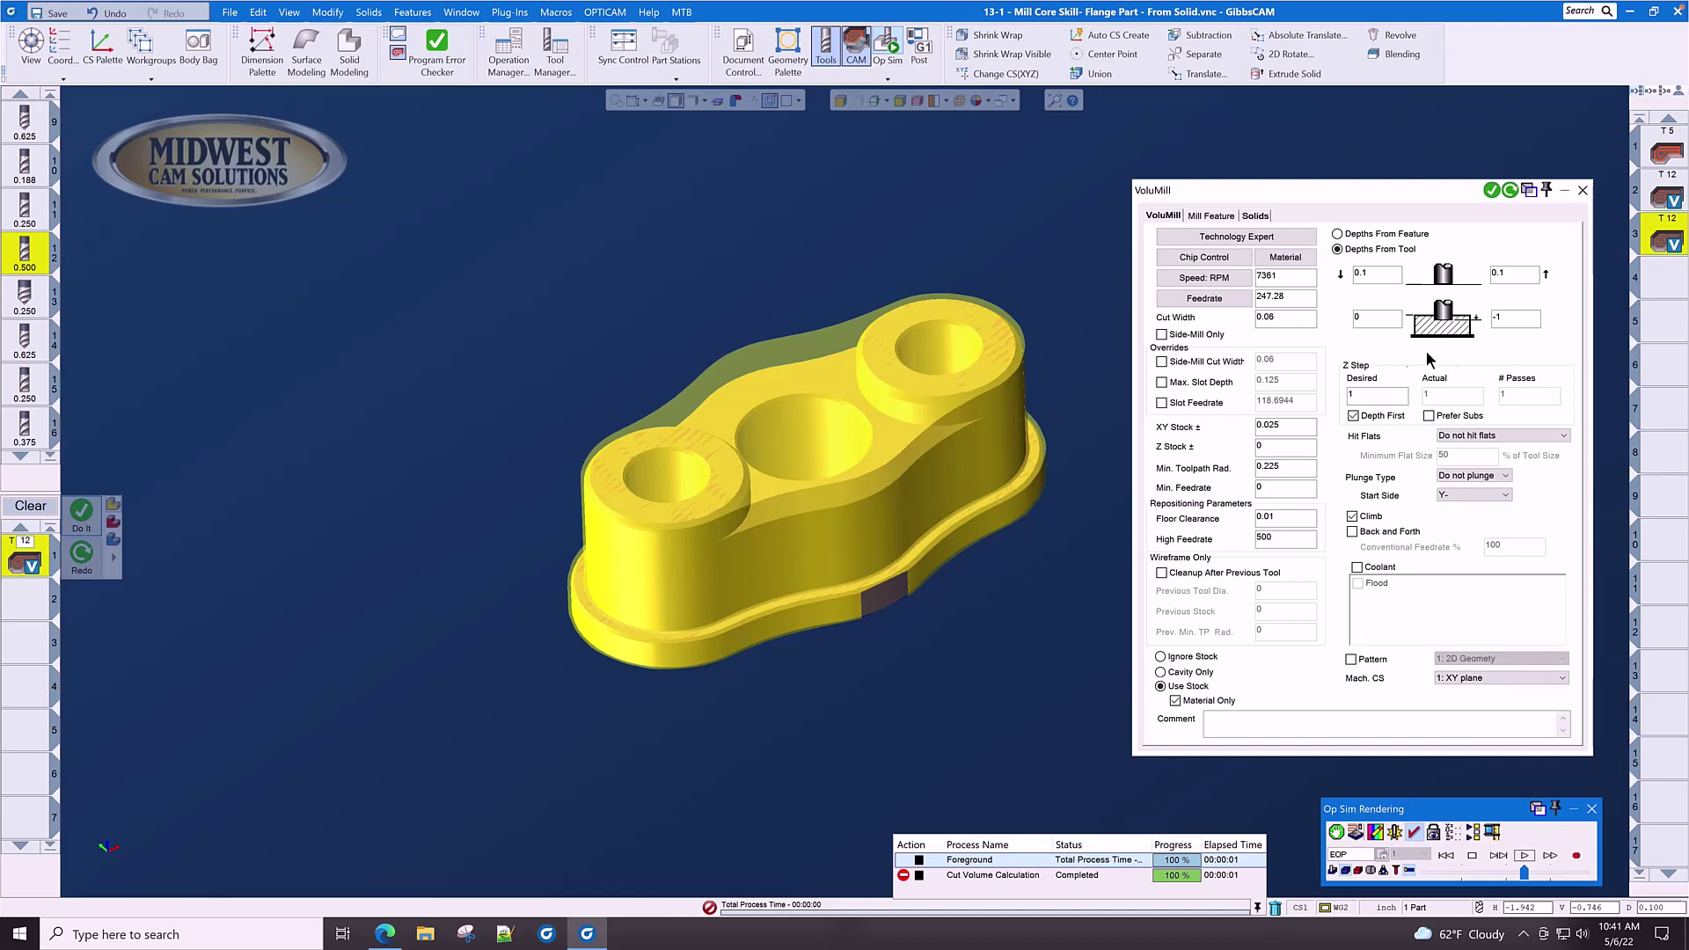
Set VoluMill bottom depth to -0.25 and generate the third roughing operation
click(1509, 320)
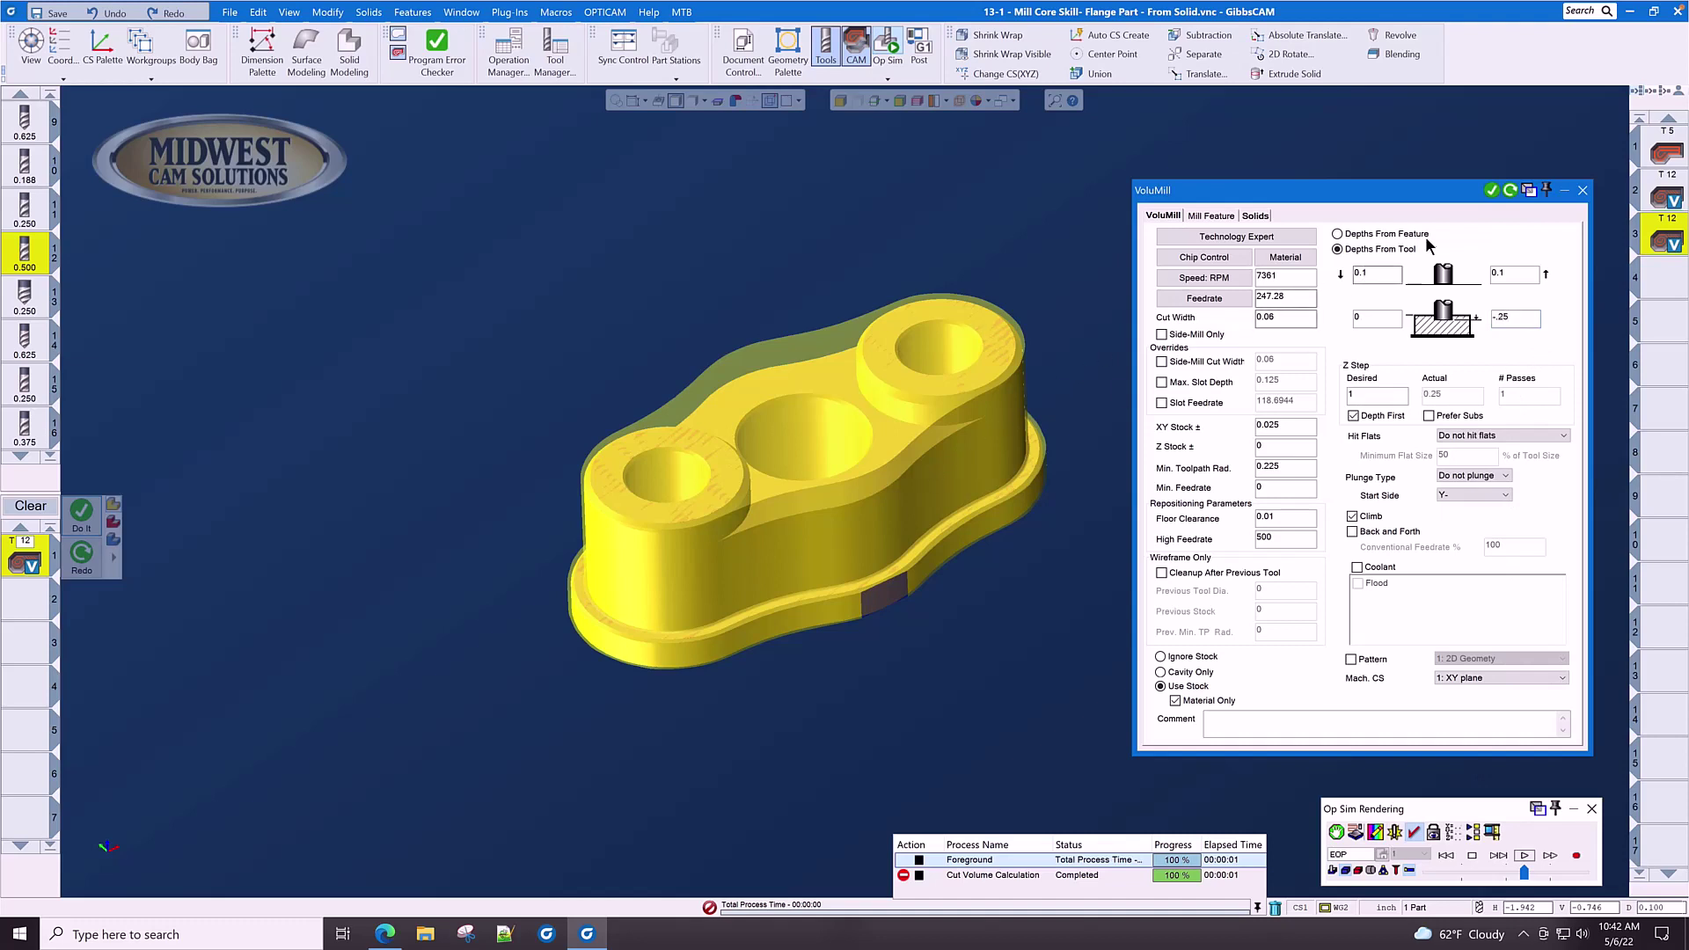
click(1493, 191)
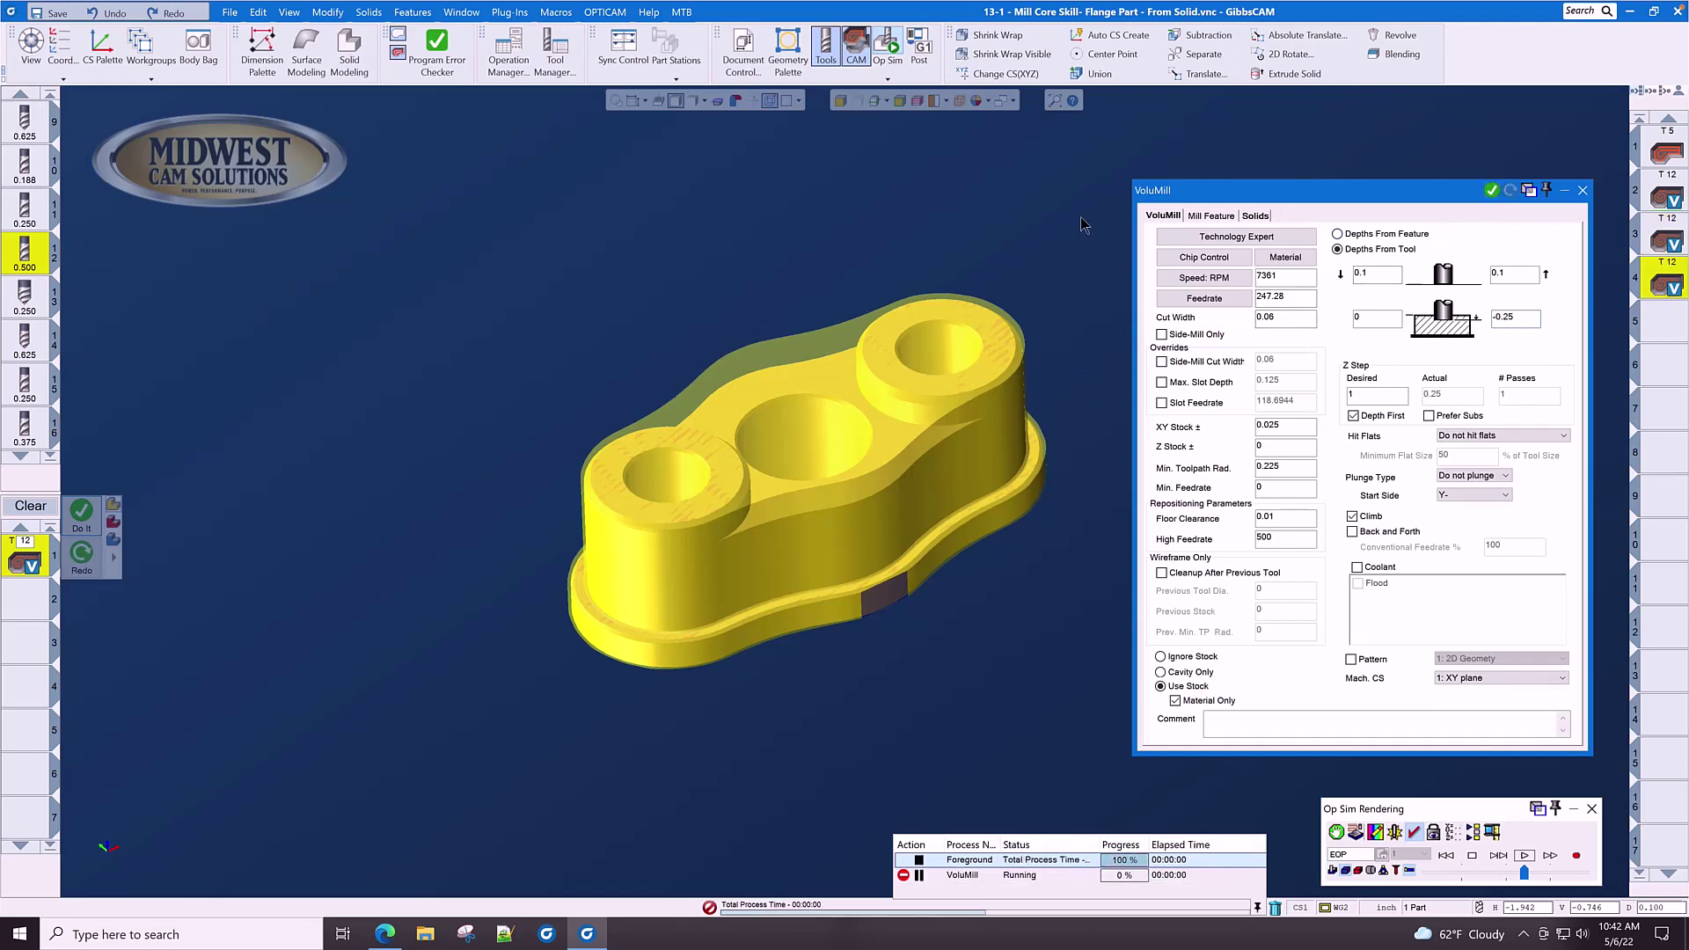